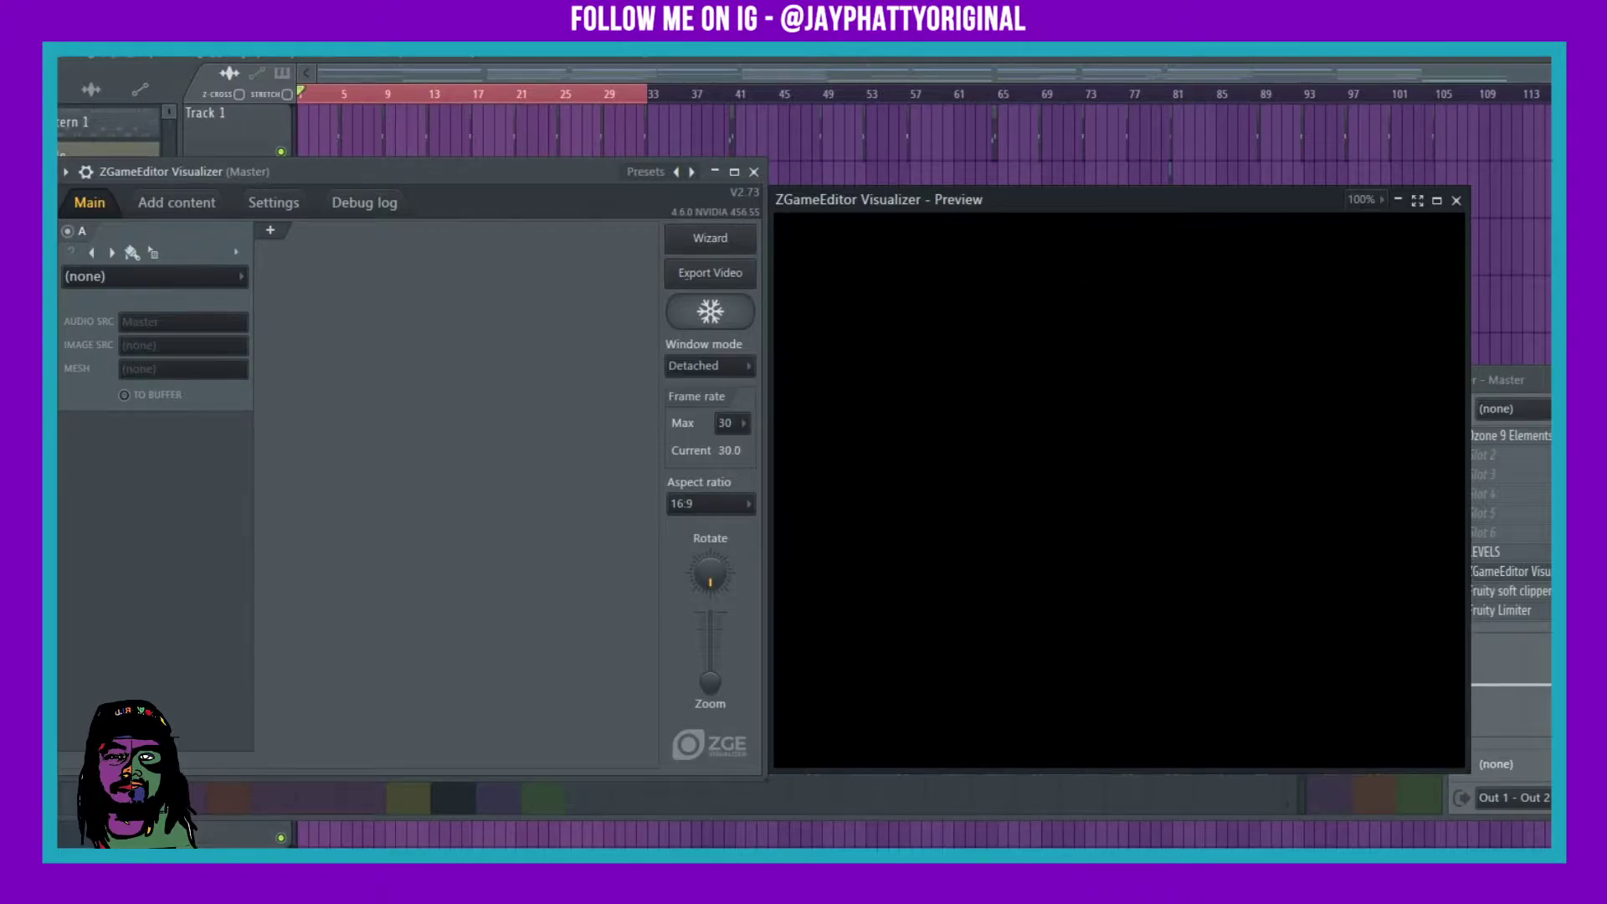
# Step: Show the mixer and bring up the ZGameEditor Visualizer loaded in the master track's effect slots
pyautogui.press('F9')
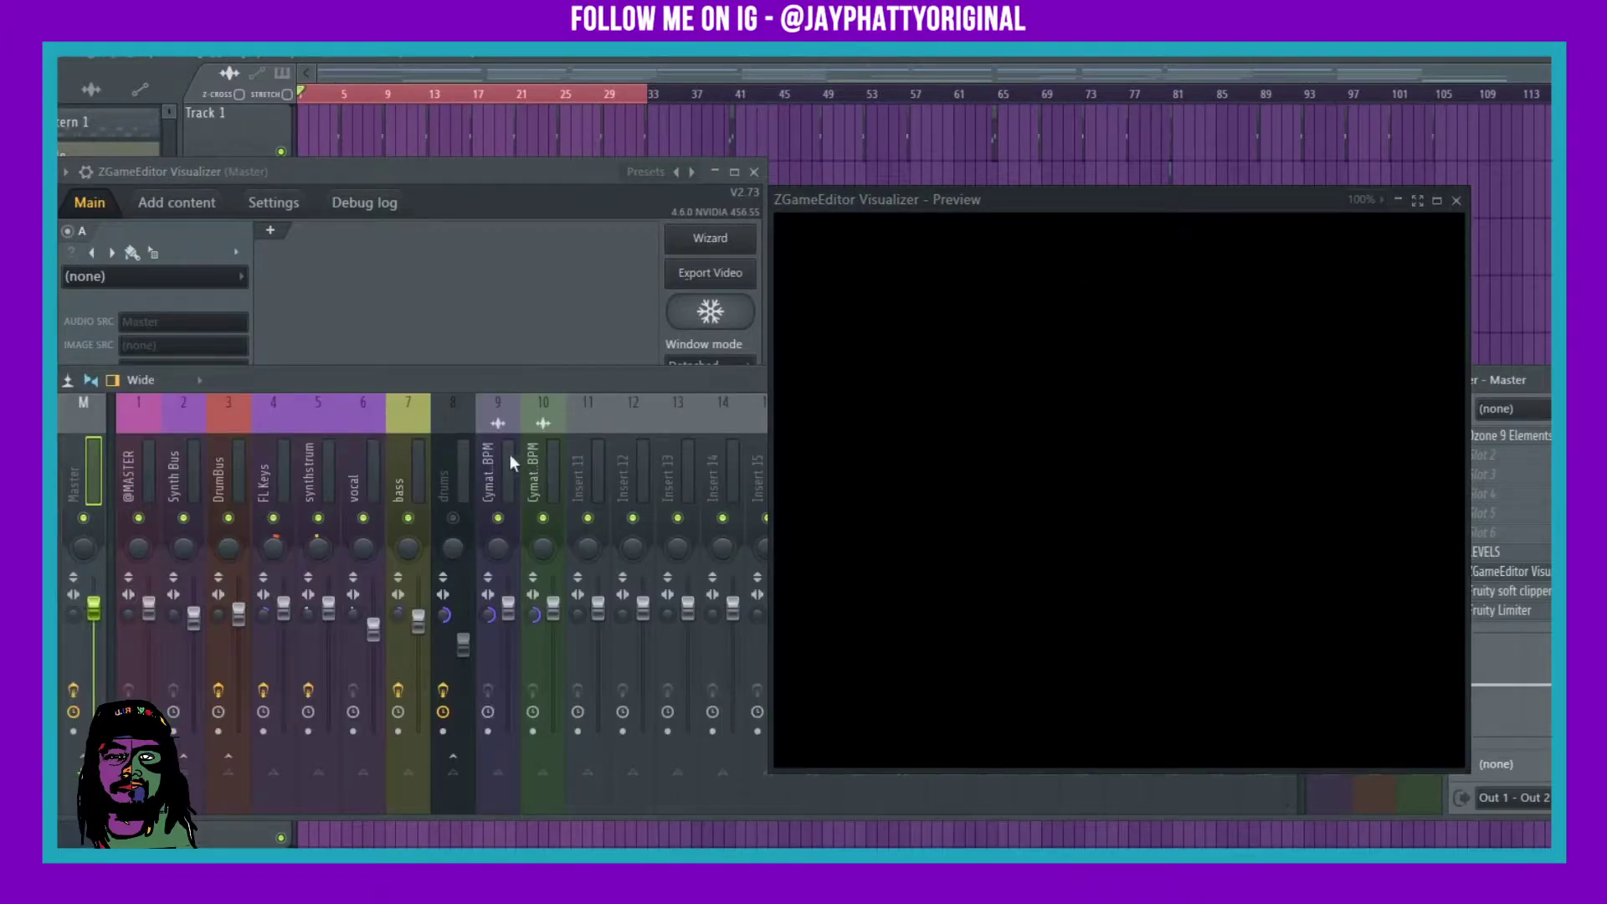
pyautogui.moveTo(398, 390); pyautogui.dragTo(400, 323)
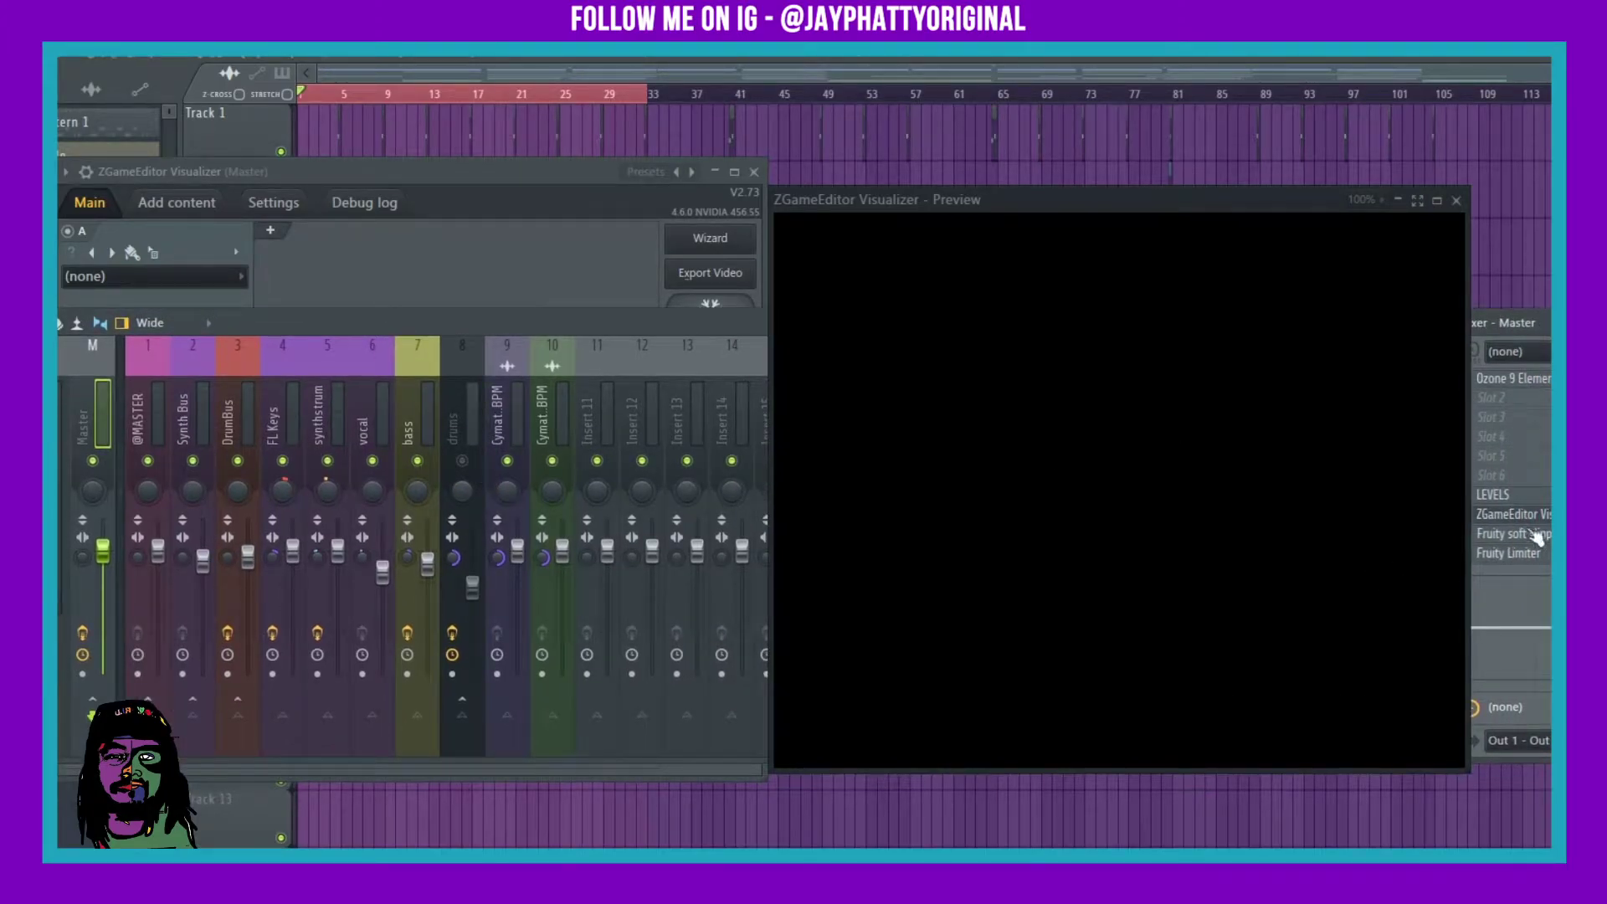
pyautogui.click(1511, 513)
pyautogui.click(1510, 514)
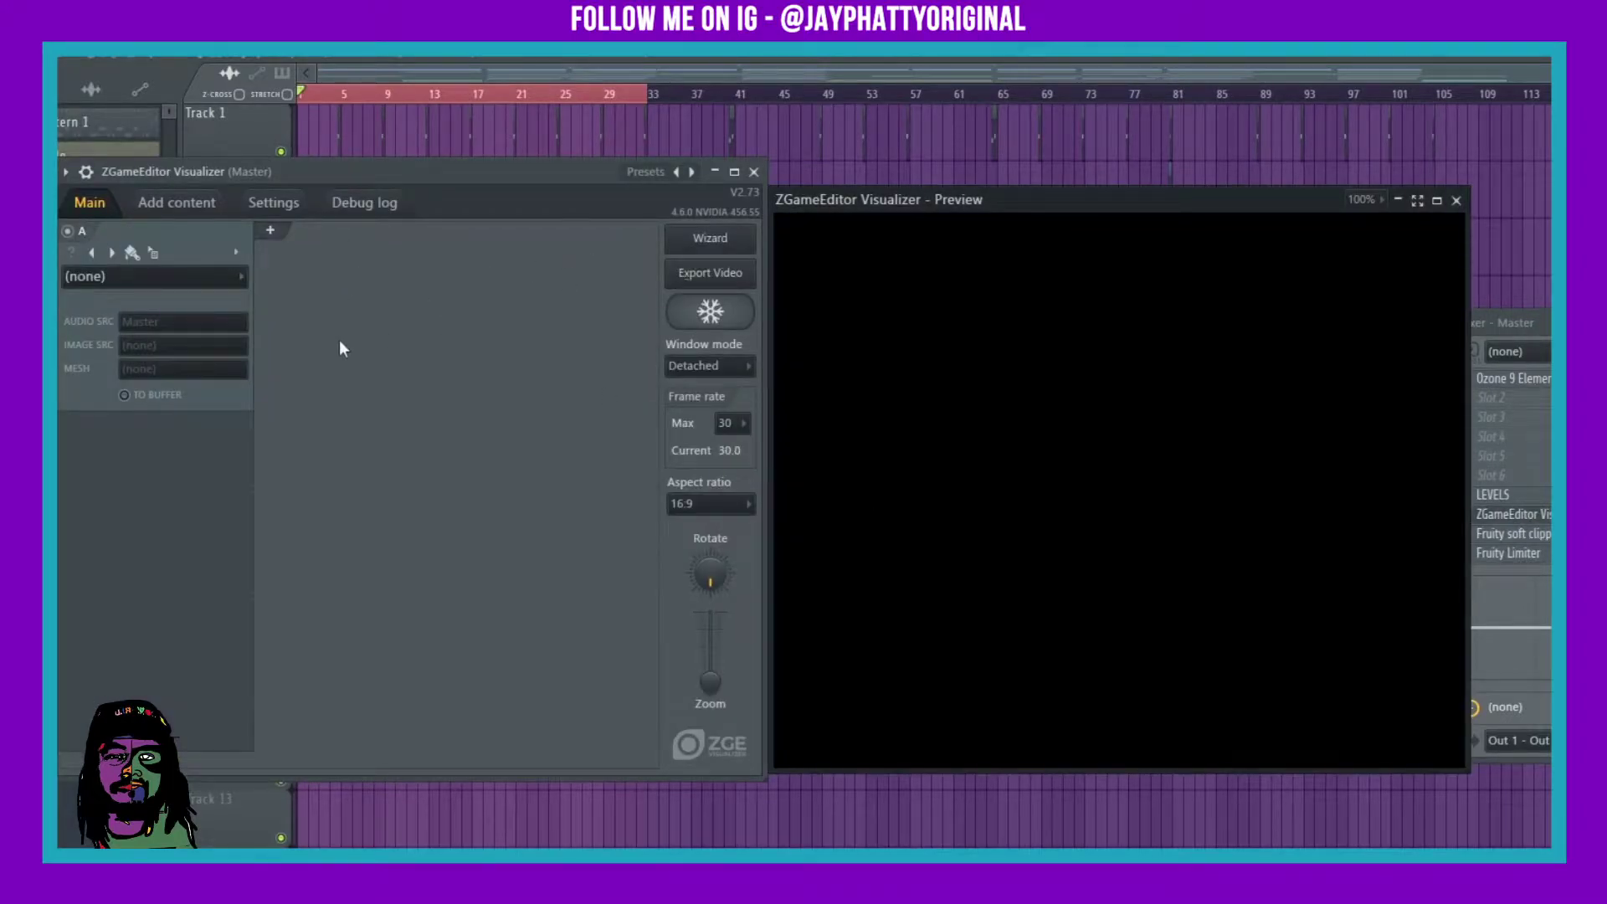
# Step: Assign the SolidColor background effect to layer A and adjust its alpha, hue, saturation and lightness to a dark plum colour
pyautogui.click(181, 278)
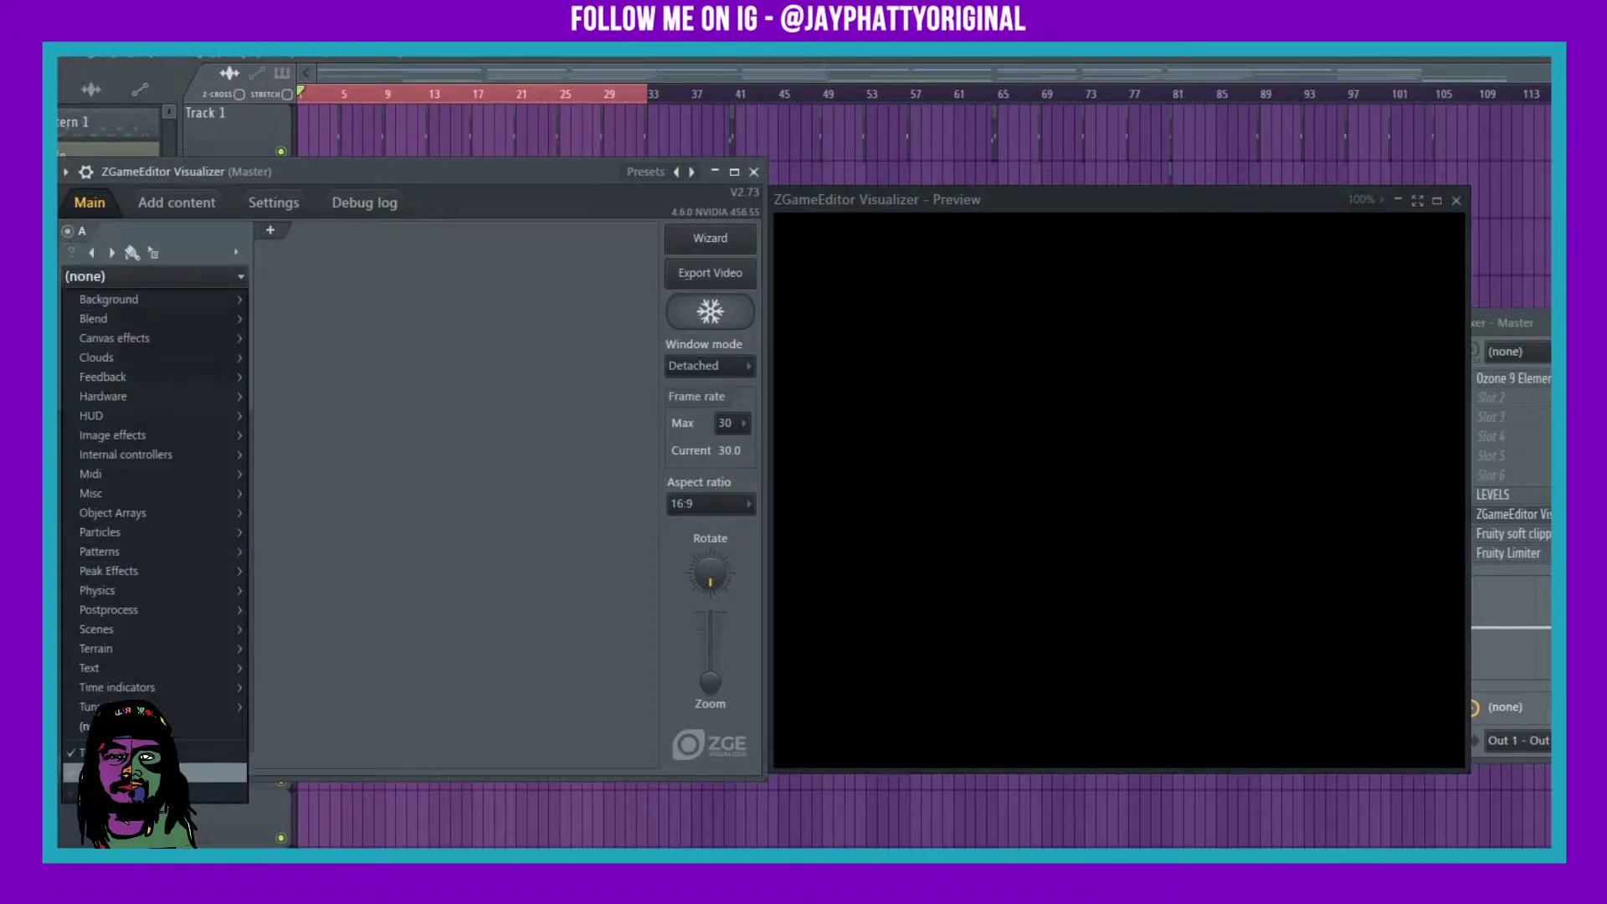
pyautogui.moveTo(210, 298)
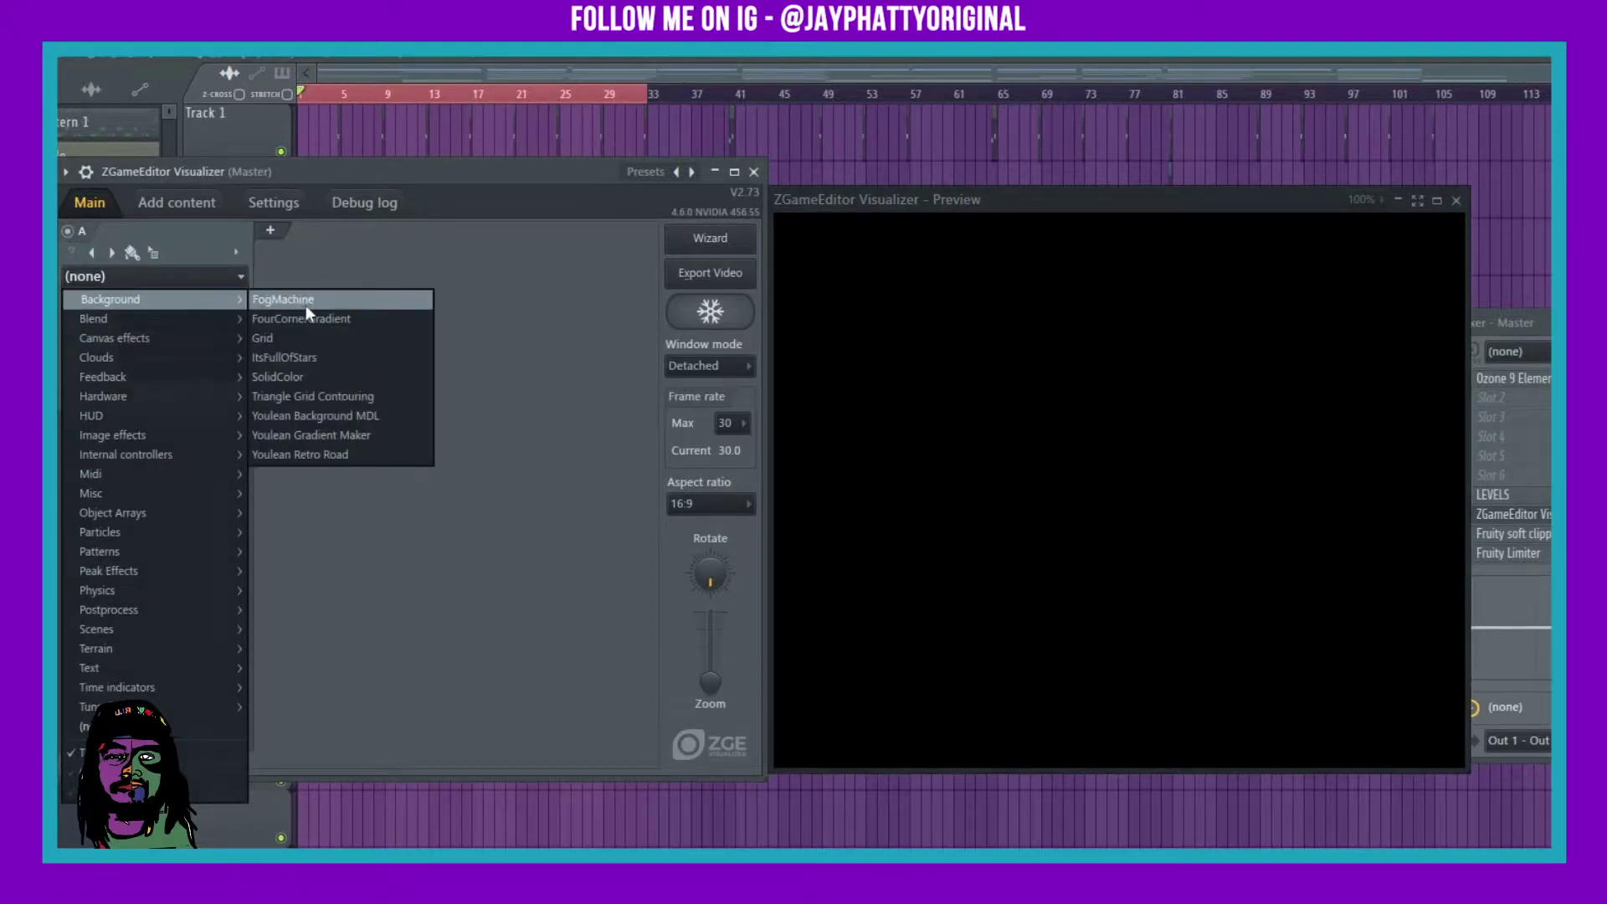
pyautogui.click(310, 382)
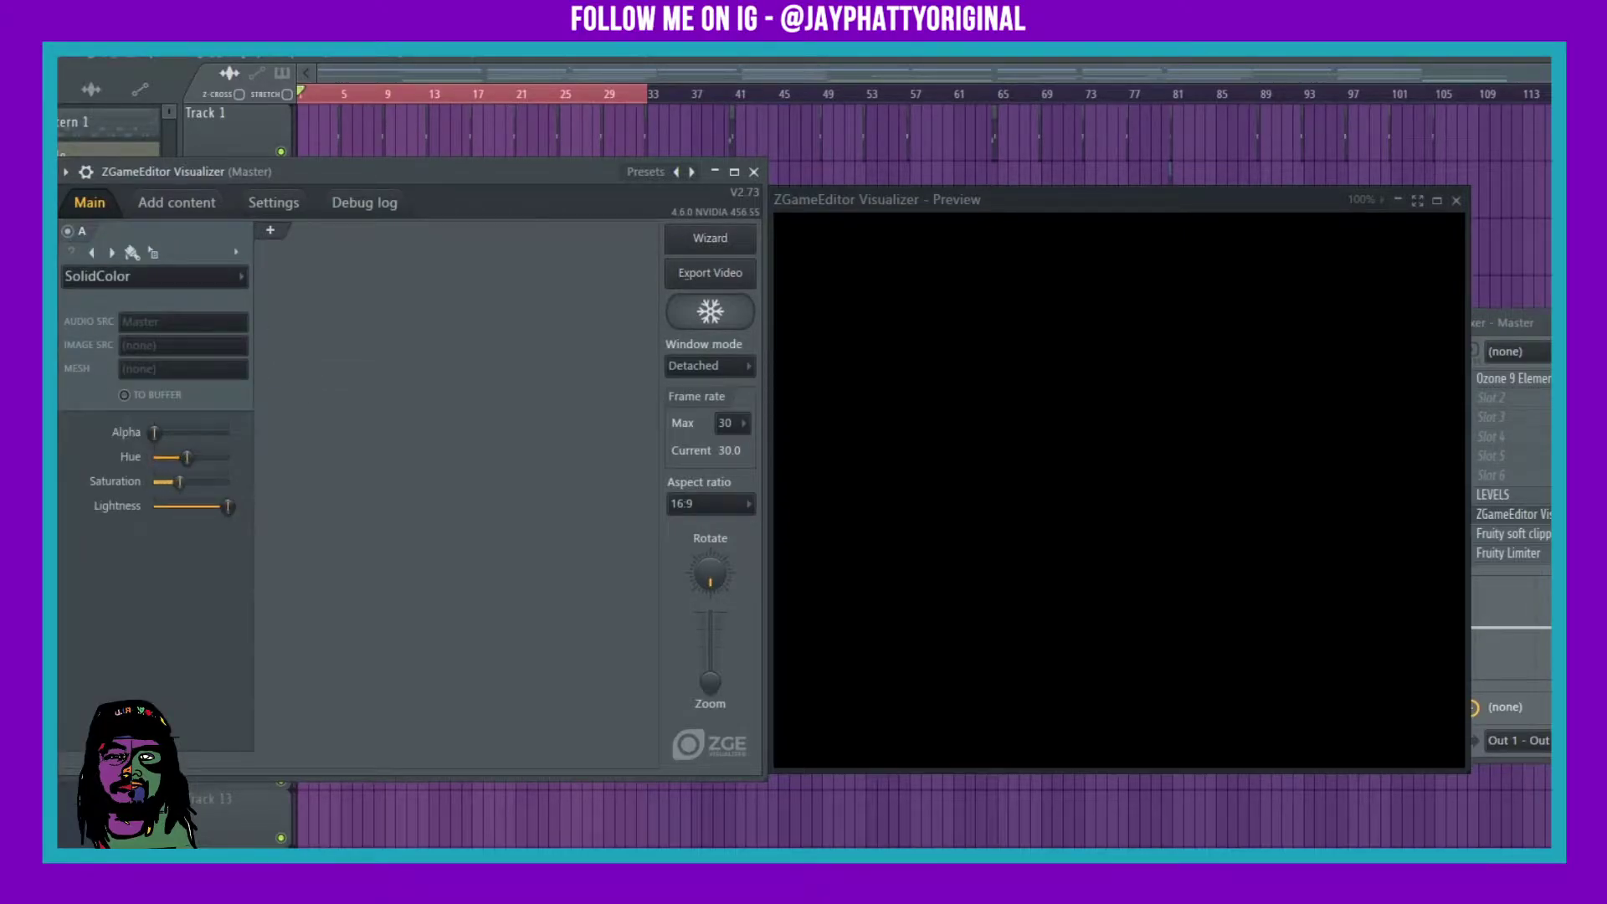
pyautogui.moveTo(179, 481); pyautogui.dragTo(194, 481)
pyautogui.moveTo(154, 432); pyautogui.dragTo(227, 431)
pyautogui.moveTo(228, 506); pyautogui.dragTo(219, 457)
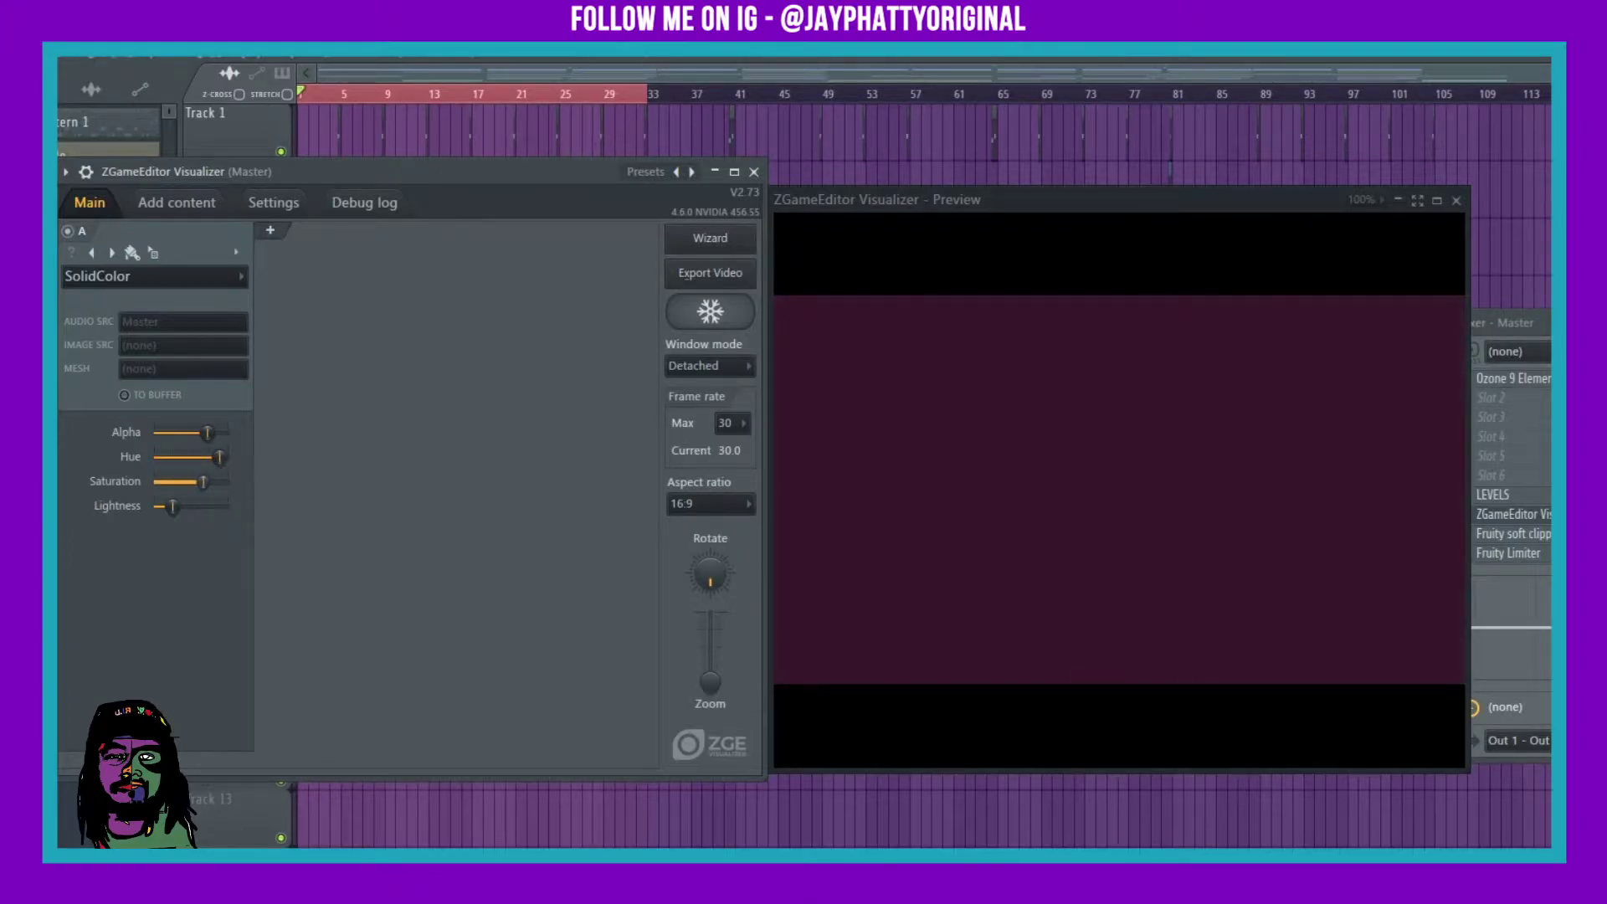
# Step: Add layer B with the FogMachine background effect, tint the fog purple, and raise its alpha and size
pyautogui.click(270, 232)
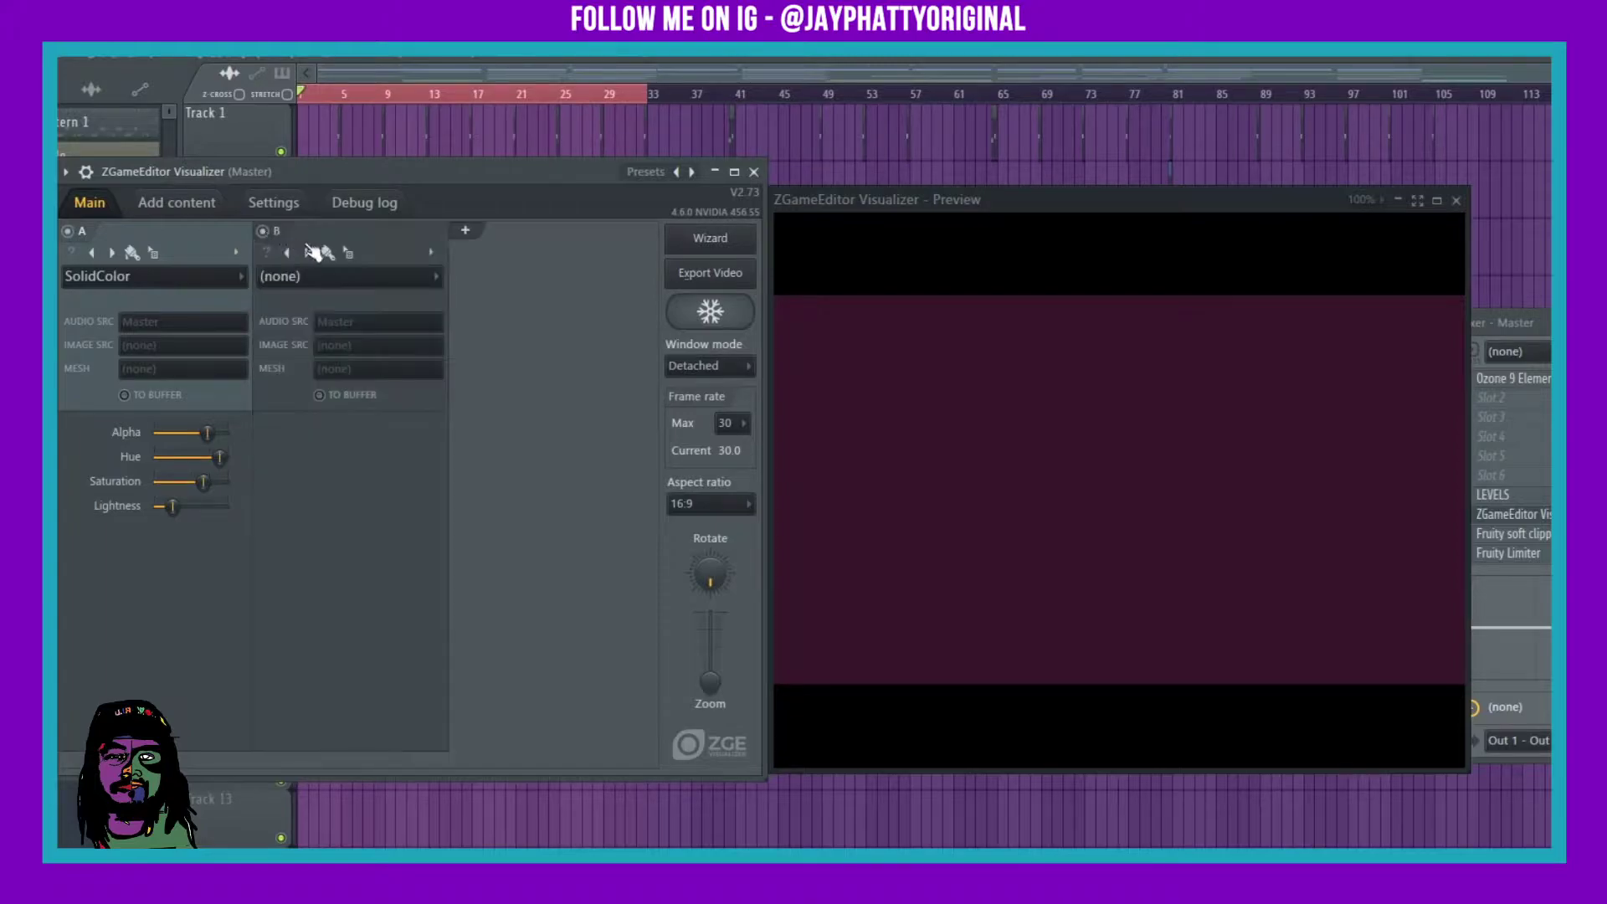
pyautogui.click(346, 276)
pyautogui.moveTo(351, 298)
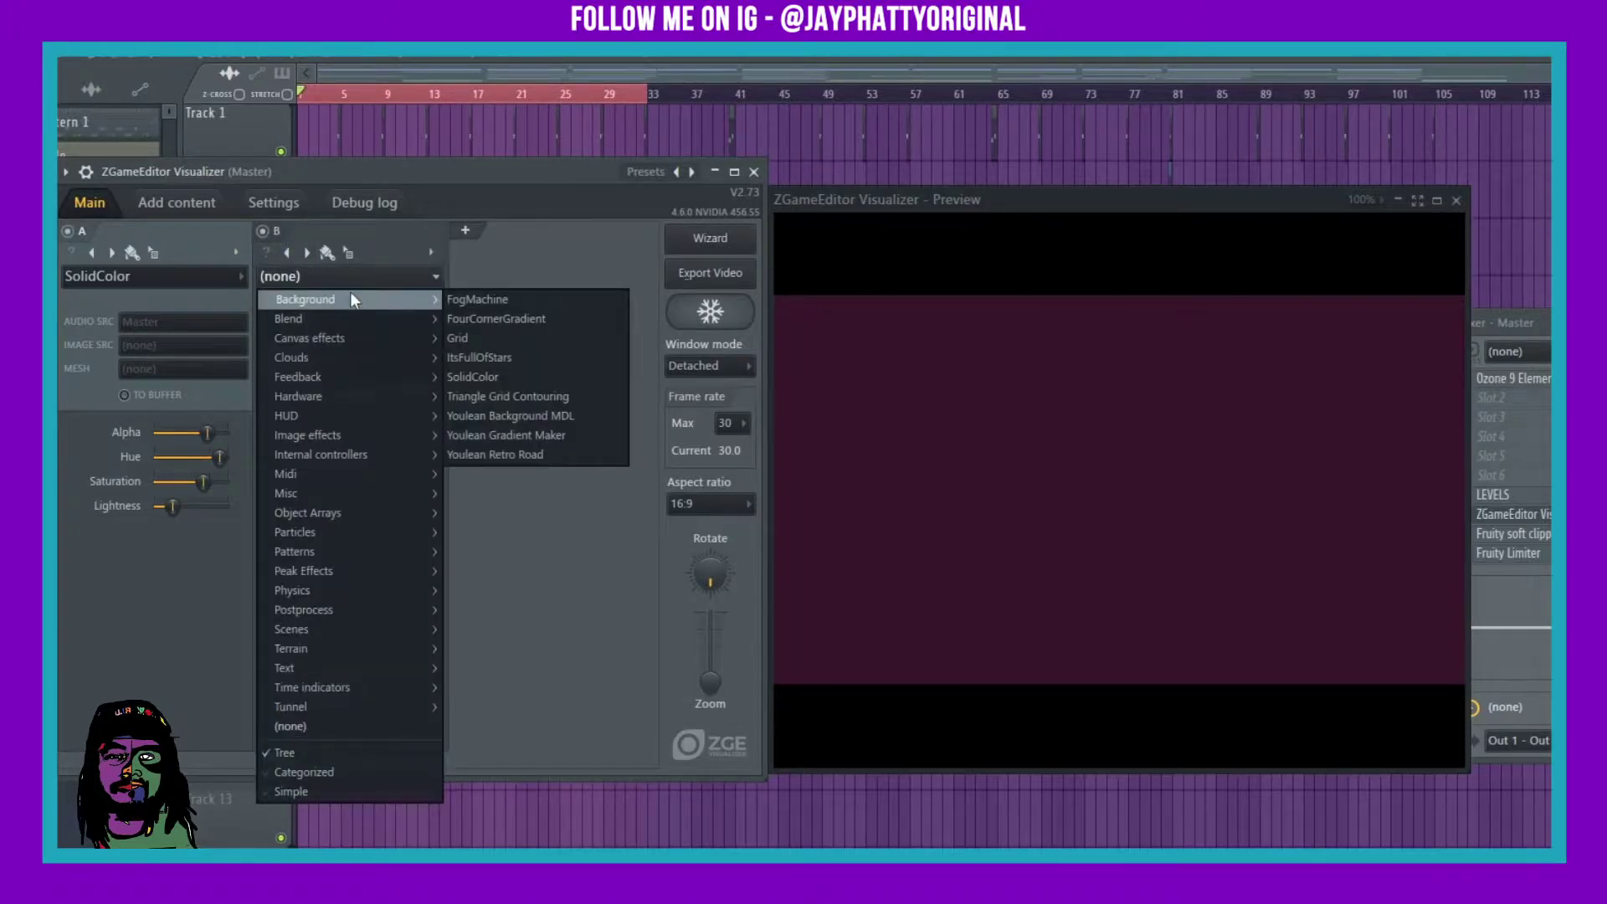
pyautogui.click(479, 299)
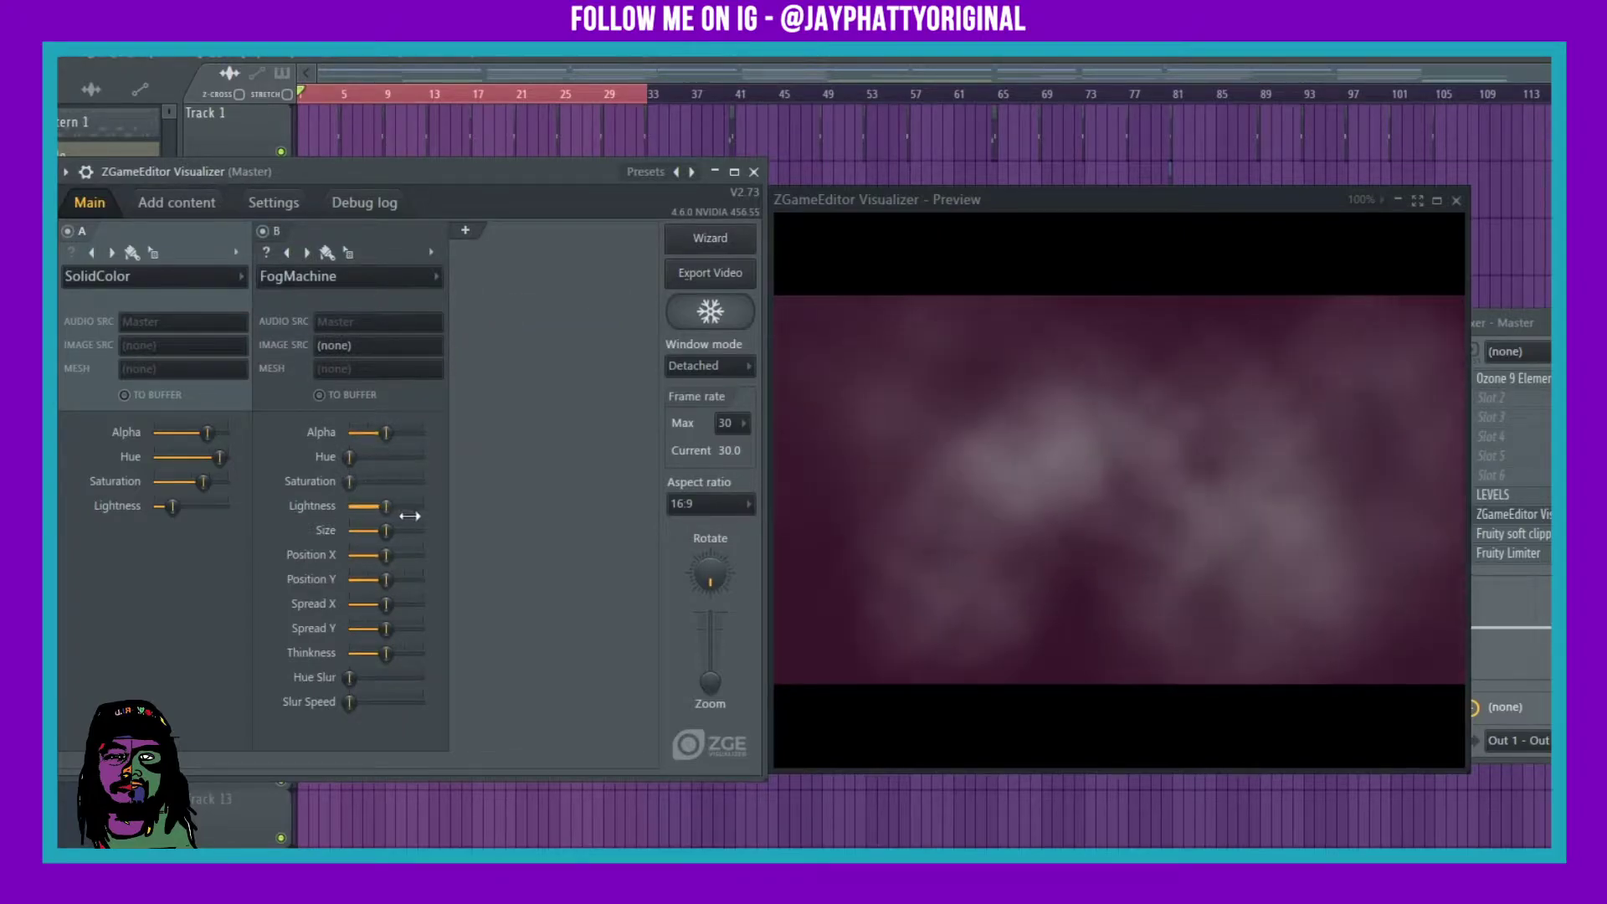
pyautogui.moveTo(409, 515); pyautogui.dragTo(418, 433)
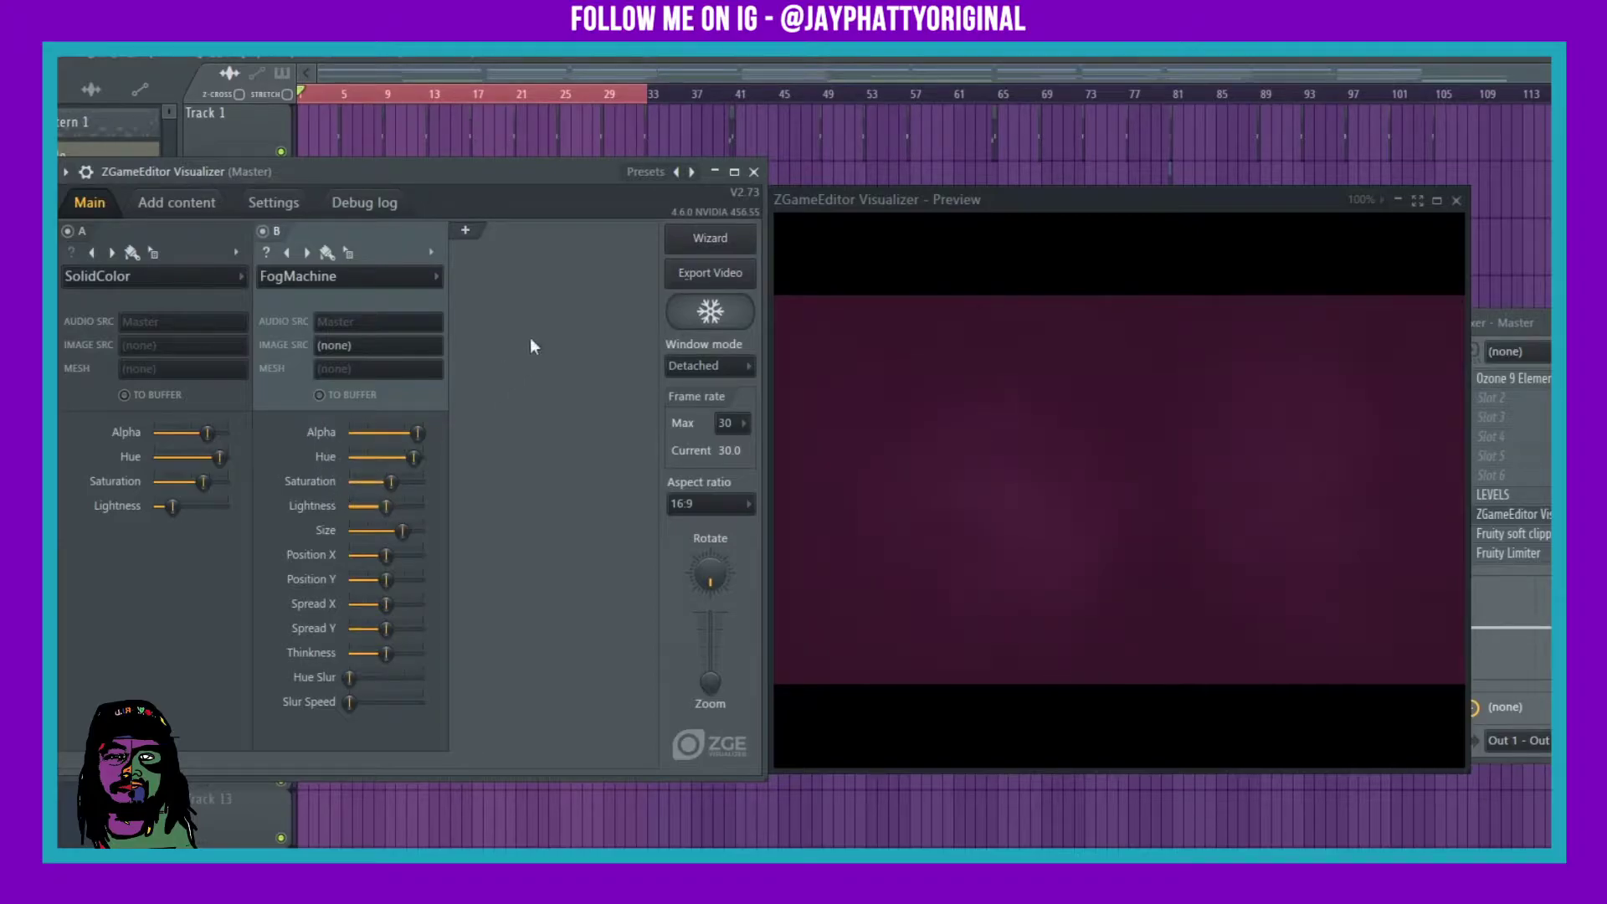
# Step: Add layer C with the Image effect from the image effects category
pyautogui.click(467, 233)
pyautogui.click(455, 279)
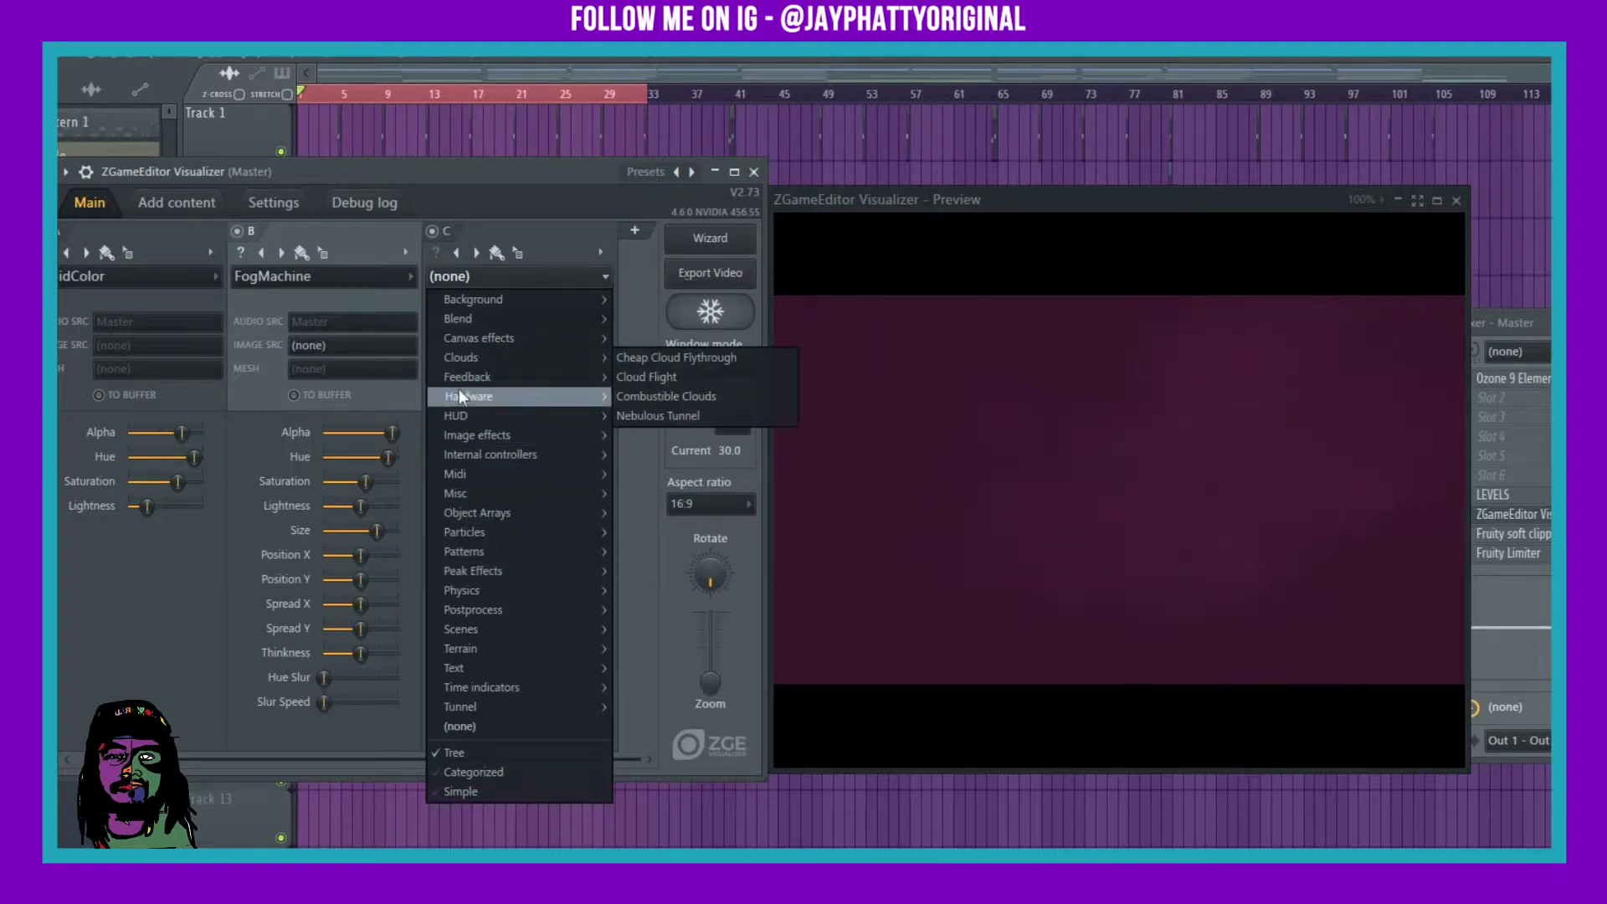
pyautogui.moveTo(510, 436)
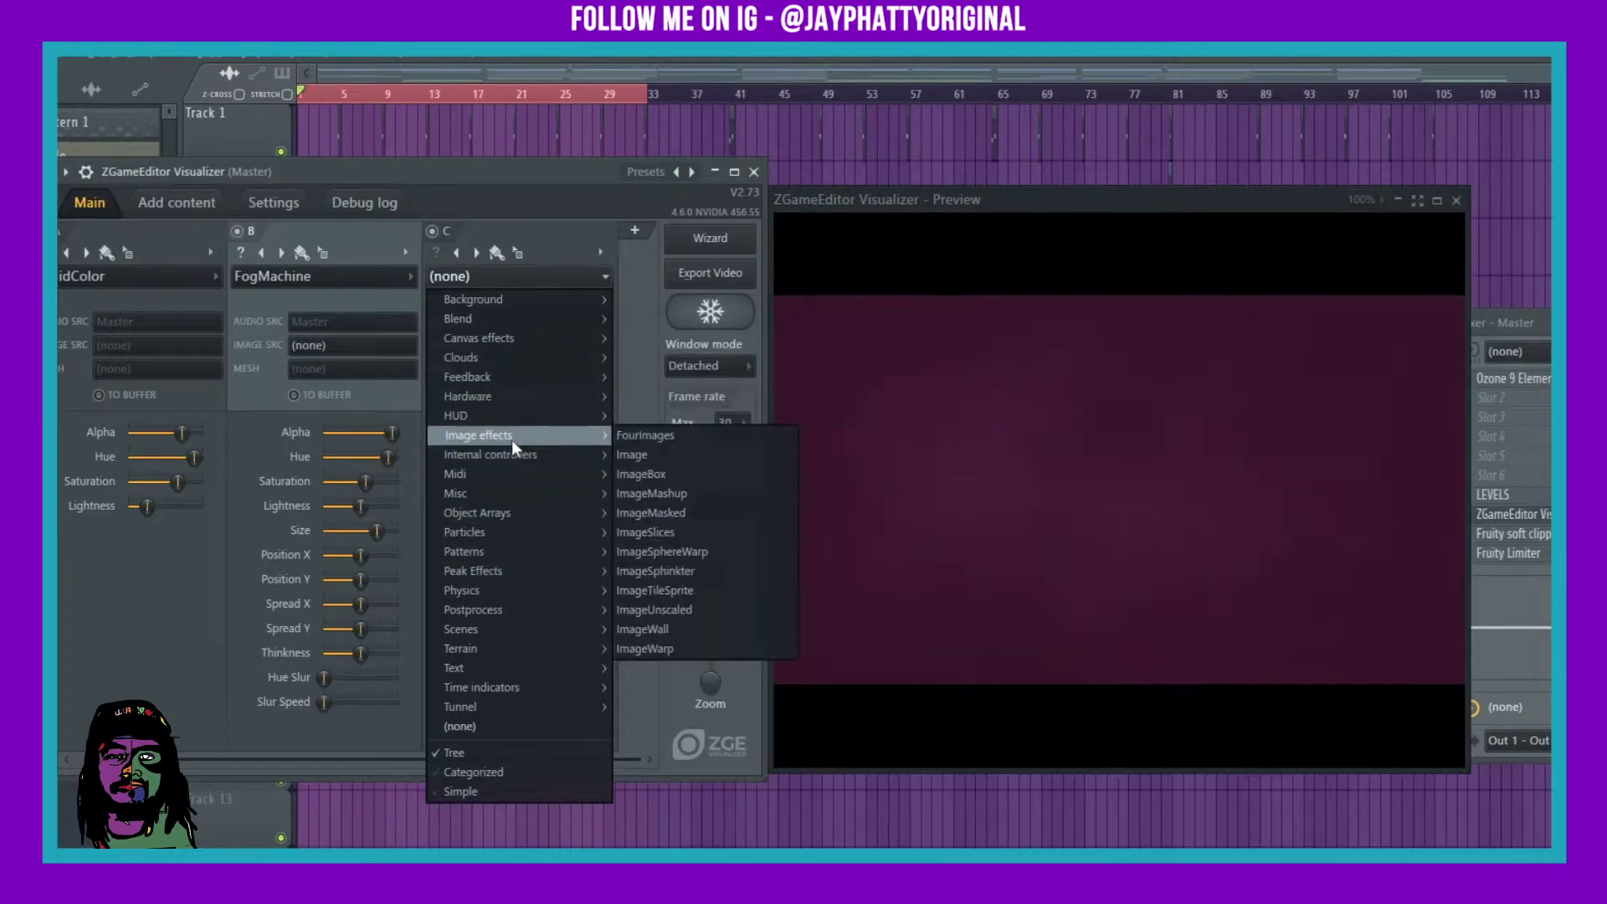
pyautogui.click(671, 453)
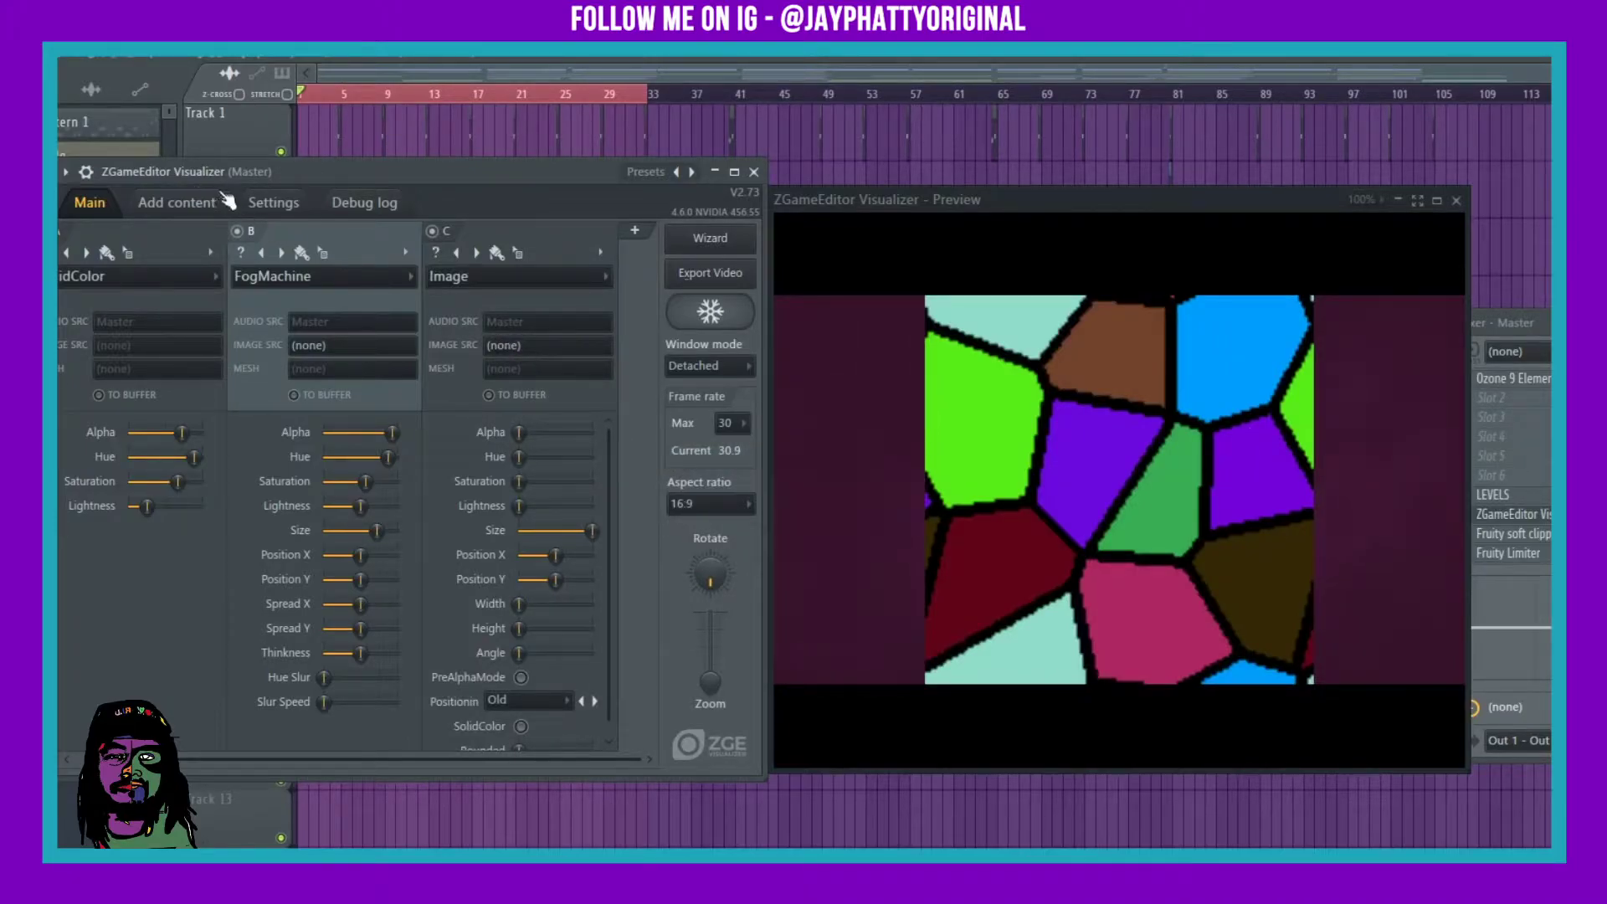
# Step: Add the picture a95eac8dd11f0647c63c9bbea88ad09d.jpg from the Downloads folder to the visualizer's image content
pyautogui.click(186, 203)
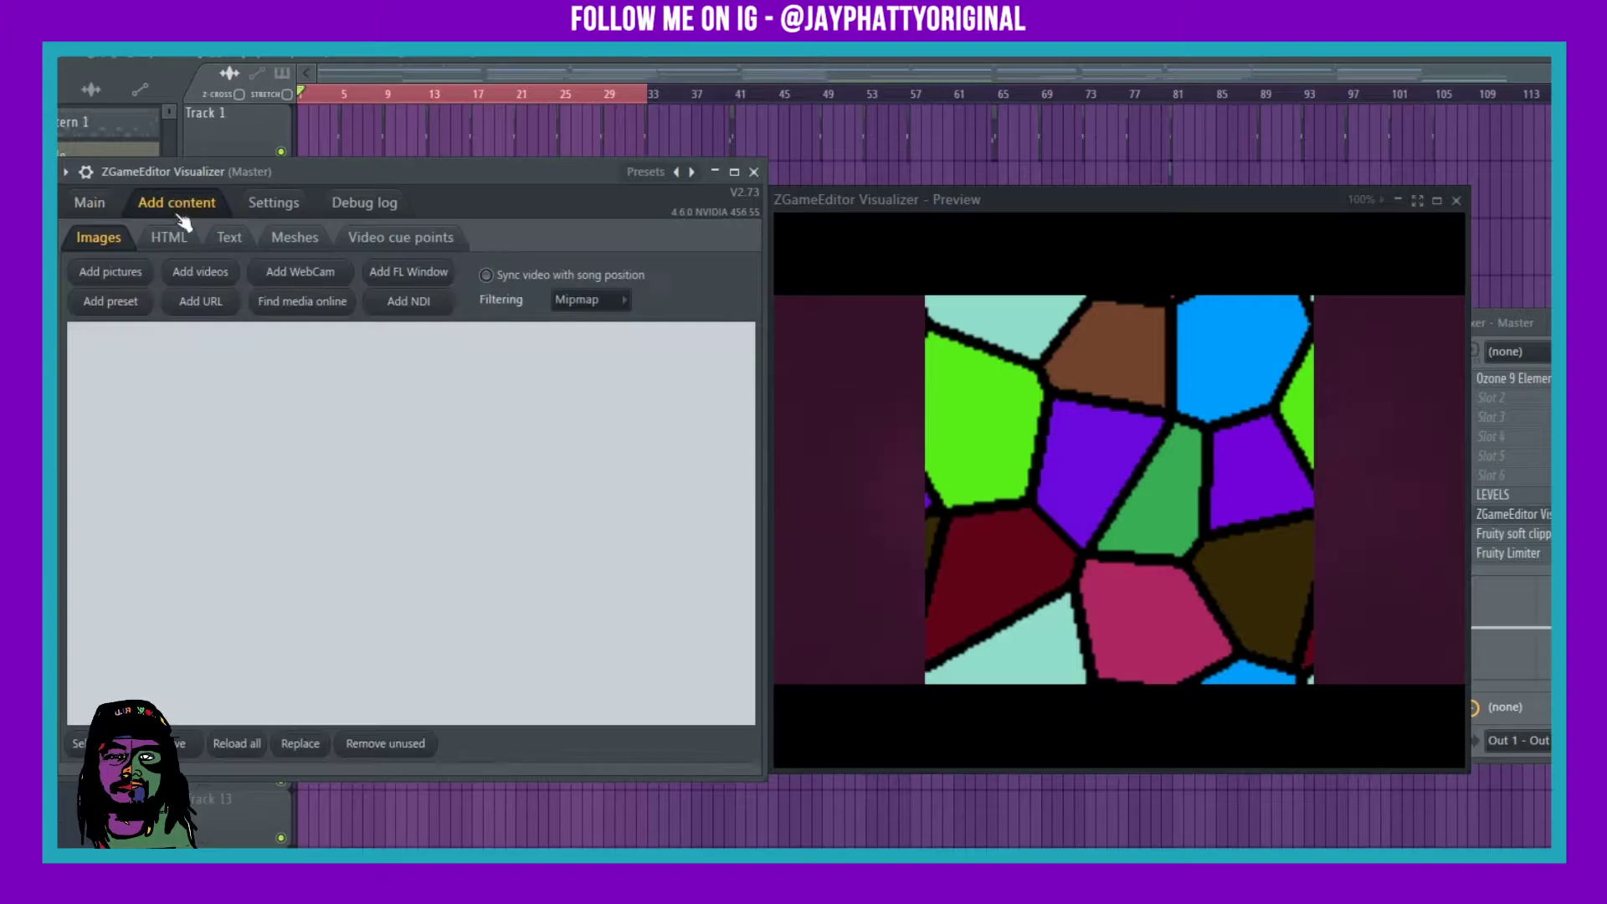
pyautogui.click(122, 281)
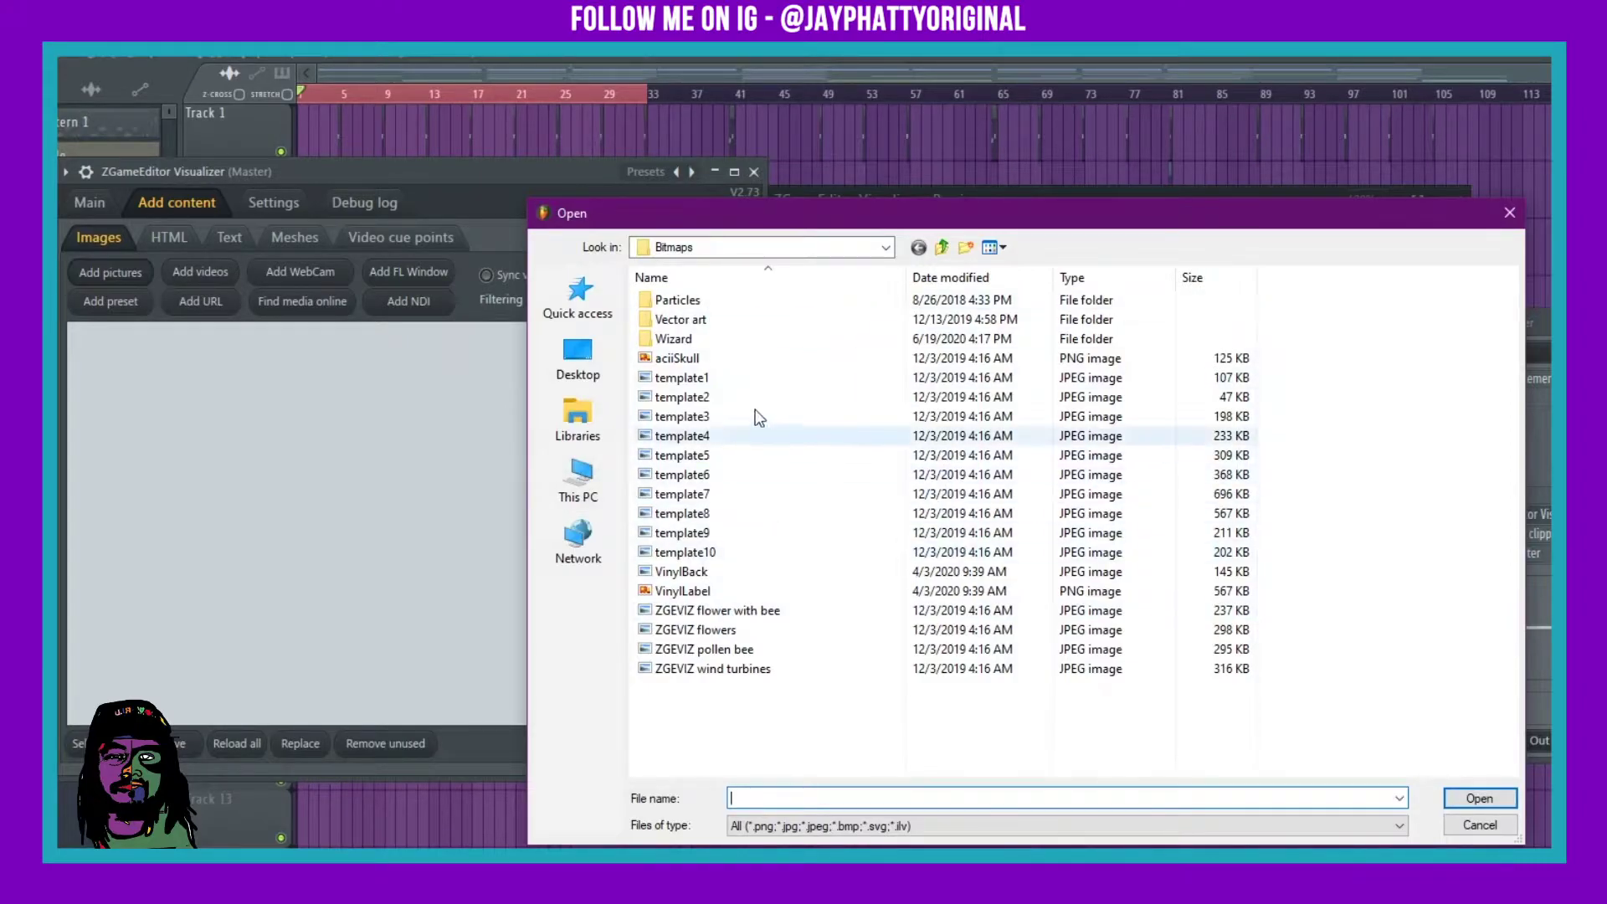
pyautogui.click(577, 481)
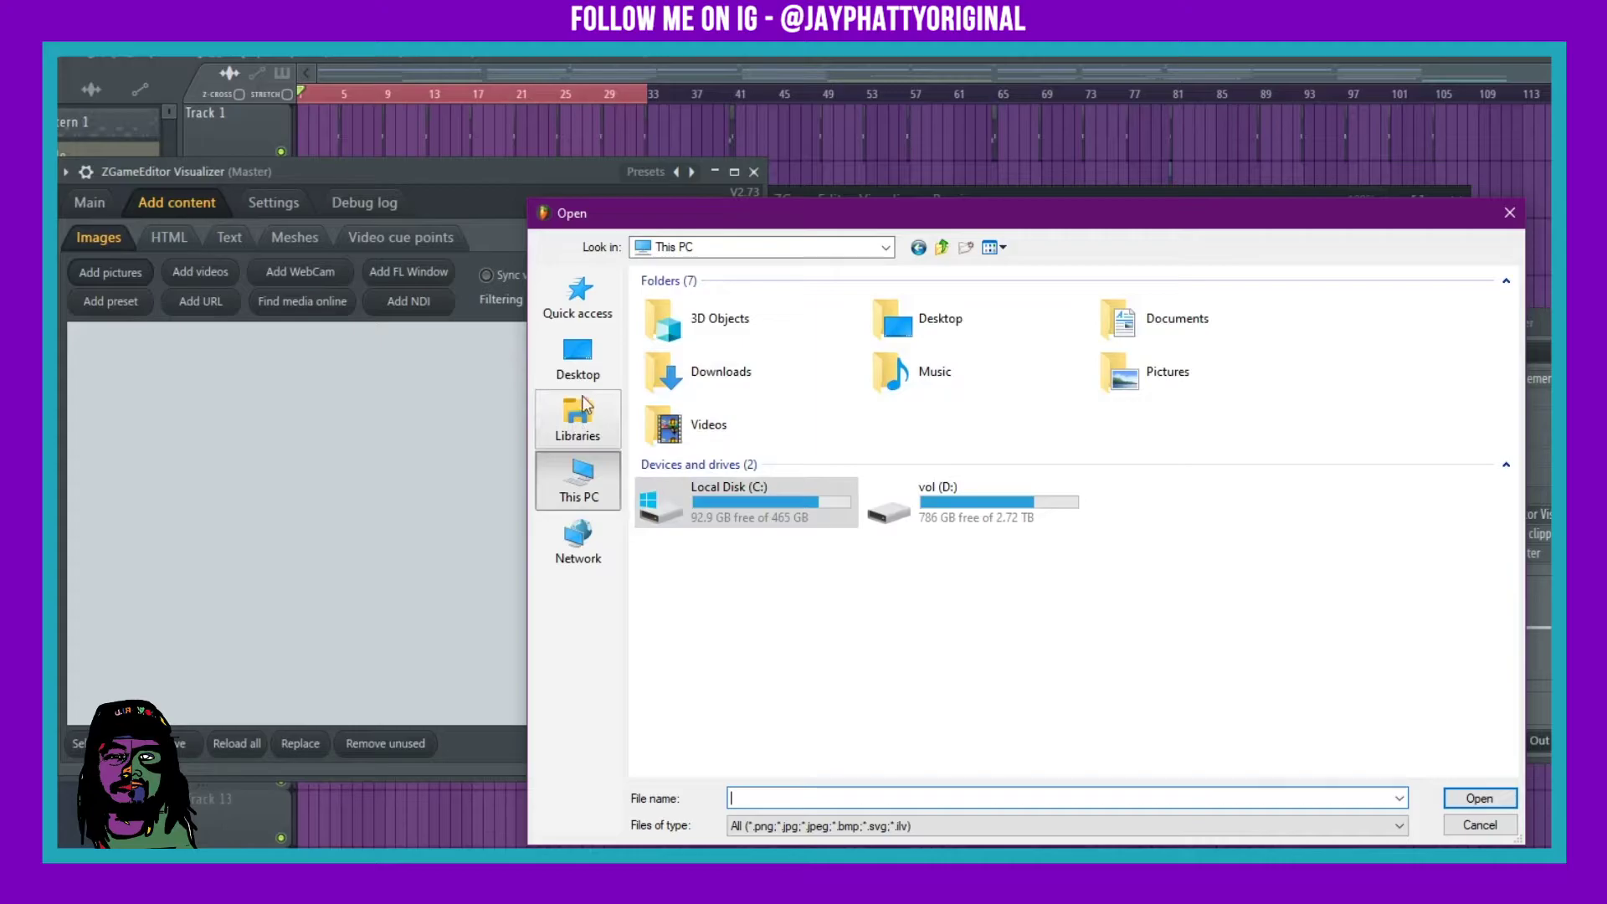
pyautogui.doubleClick(737, 381)
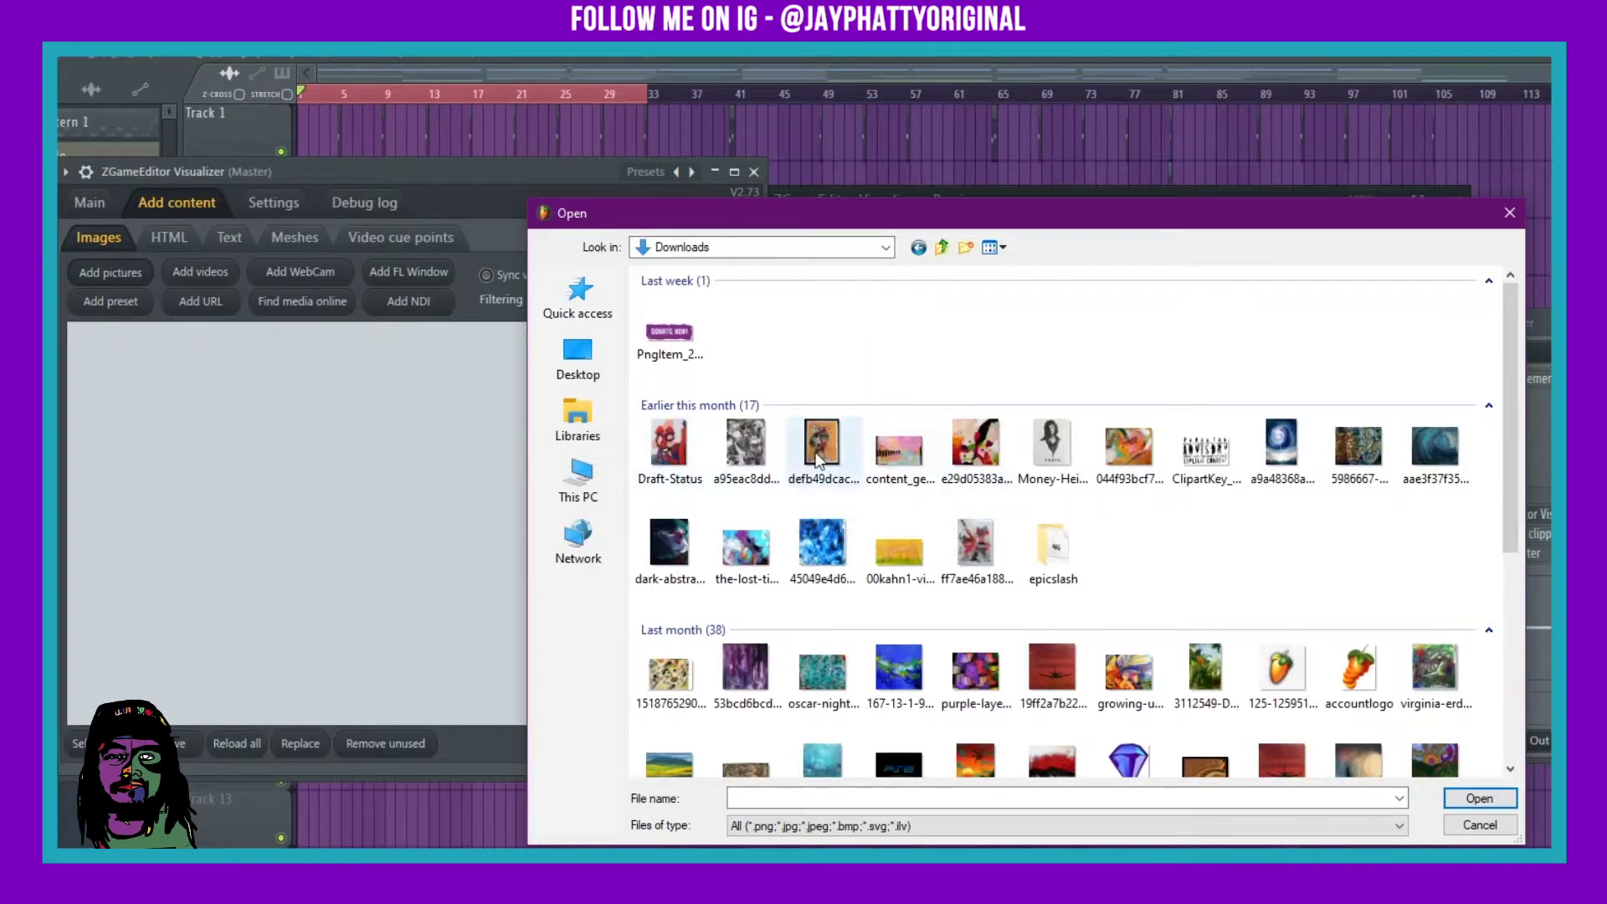
pyautogui.click(740, 459)
pyautogui.click(1453, 798)
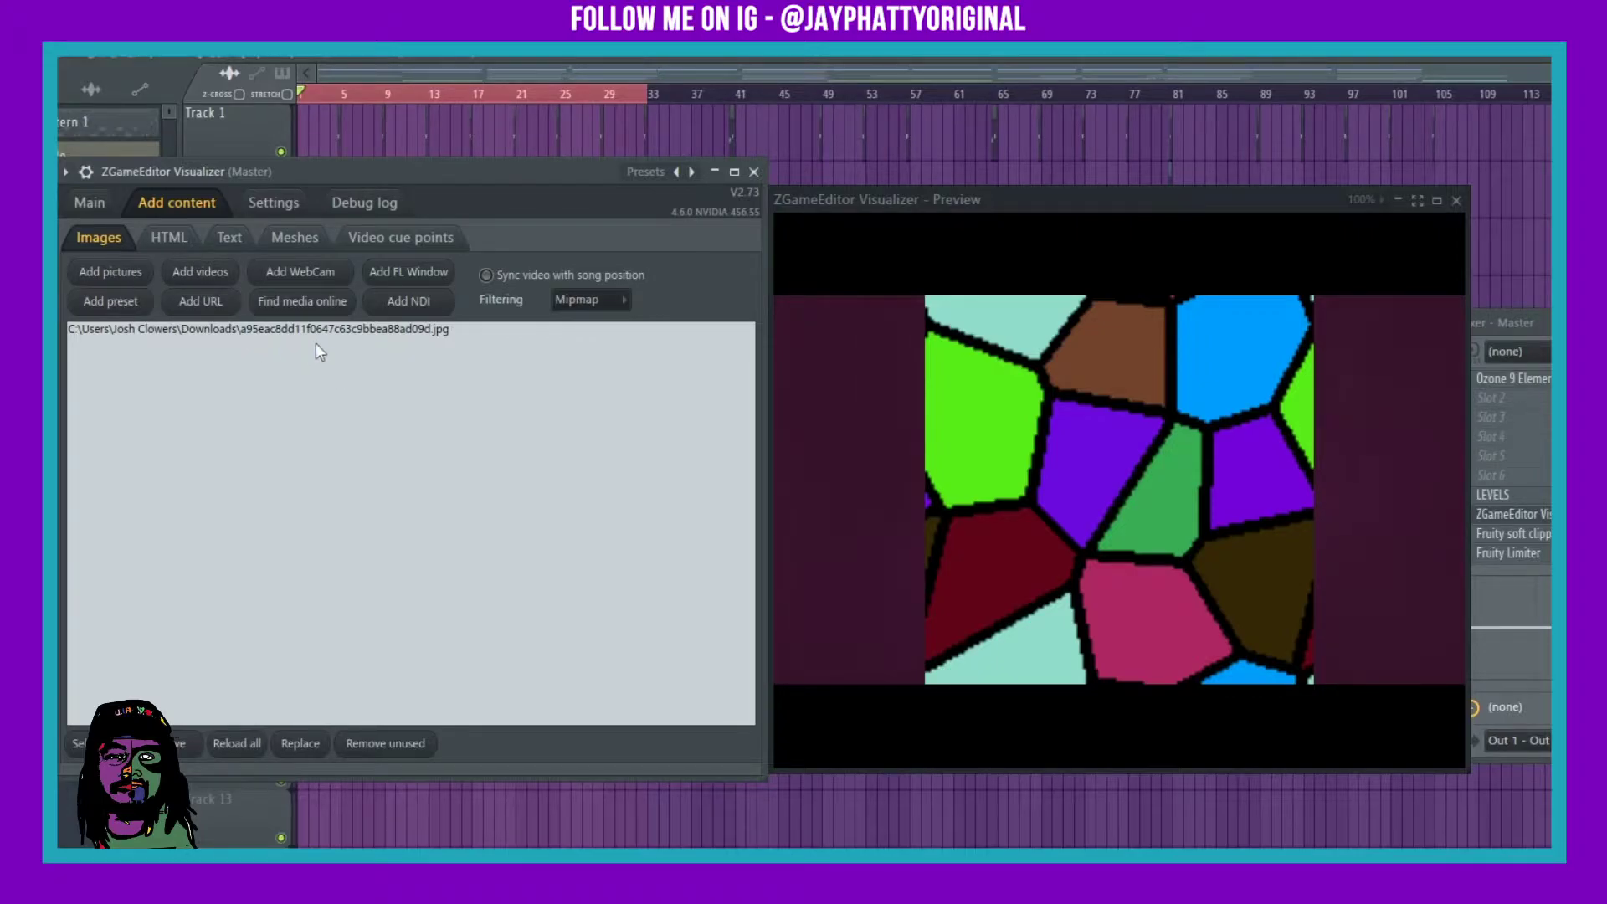
# Step: Use the added picture as layer C's image source and tint it teal with the hue, saturation and lightness settings
pyautogui.click(92, 202)
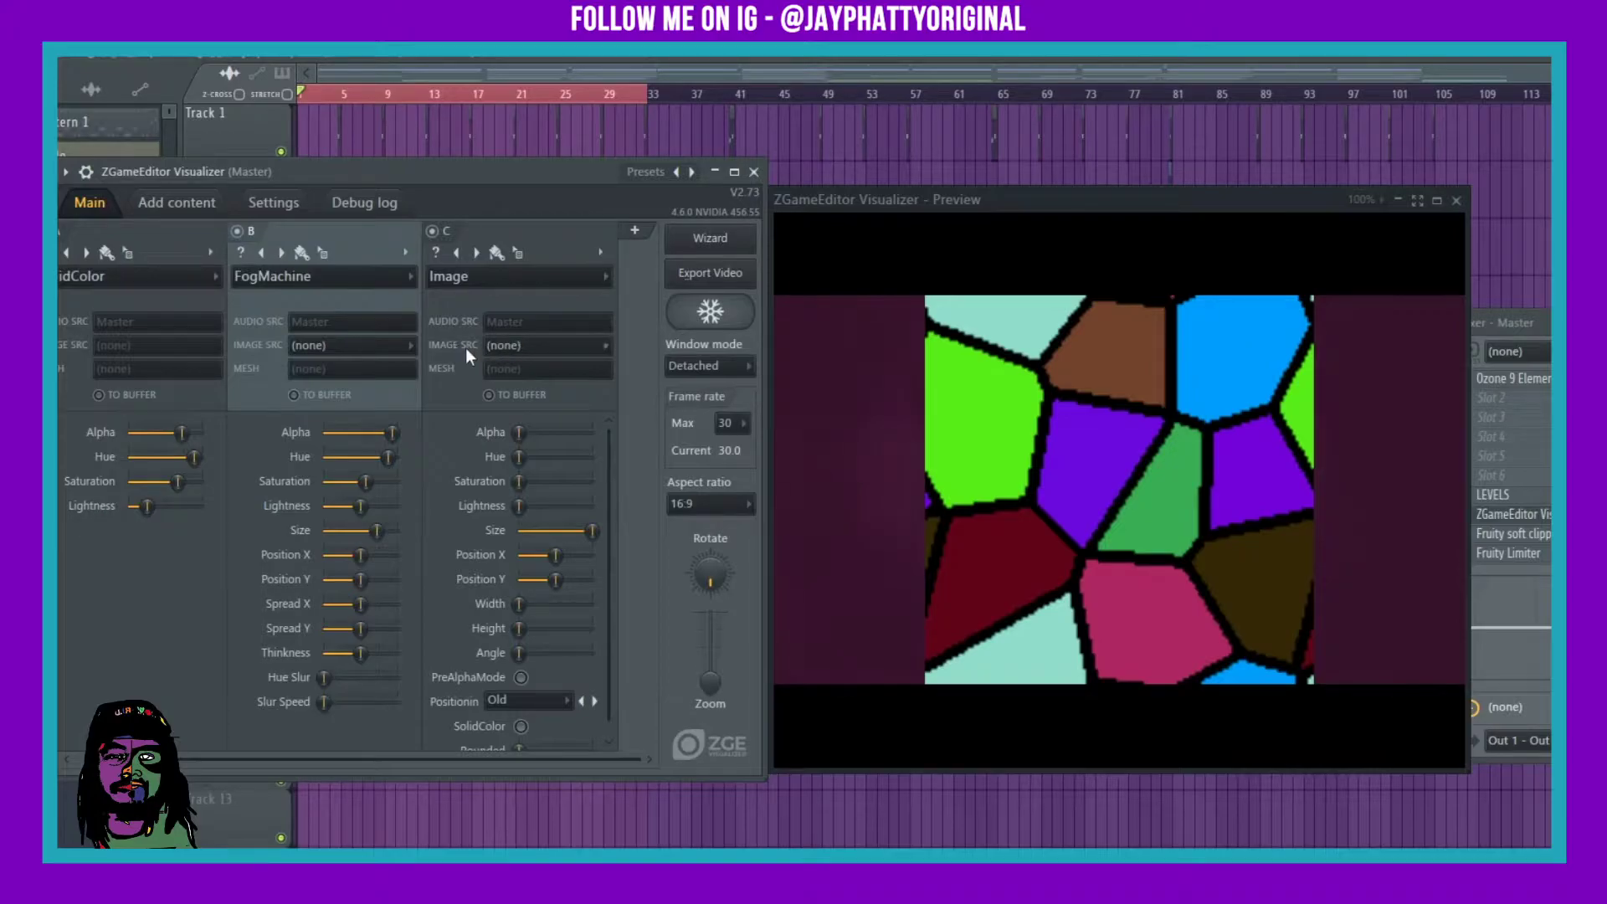
pyautogui.click(502, 348)
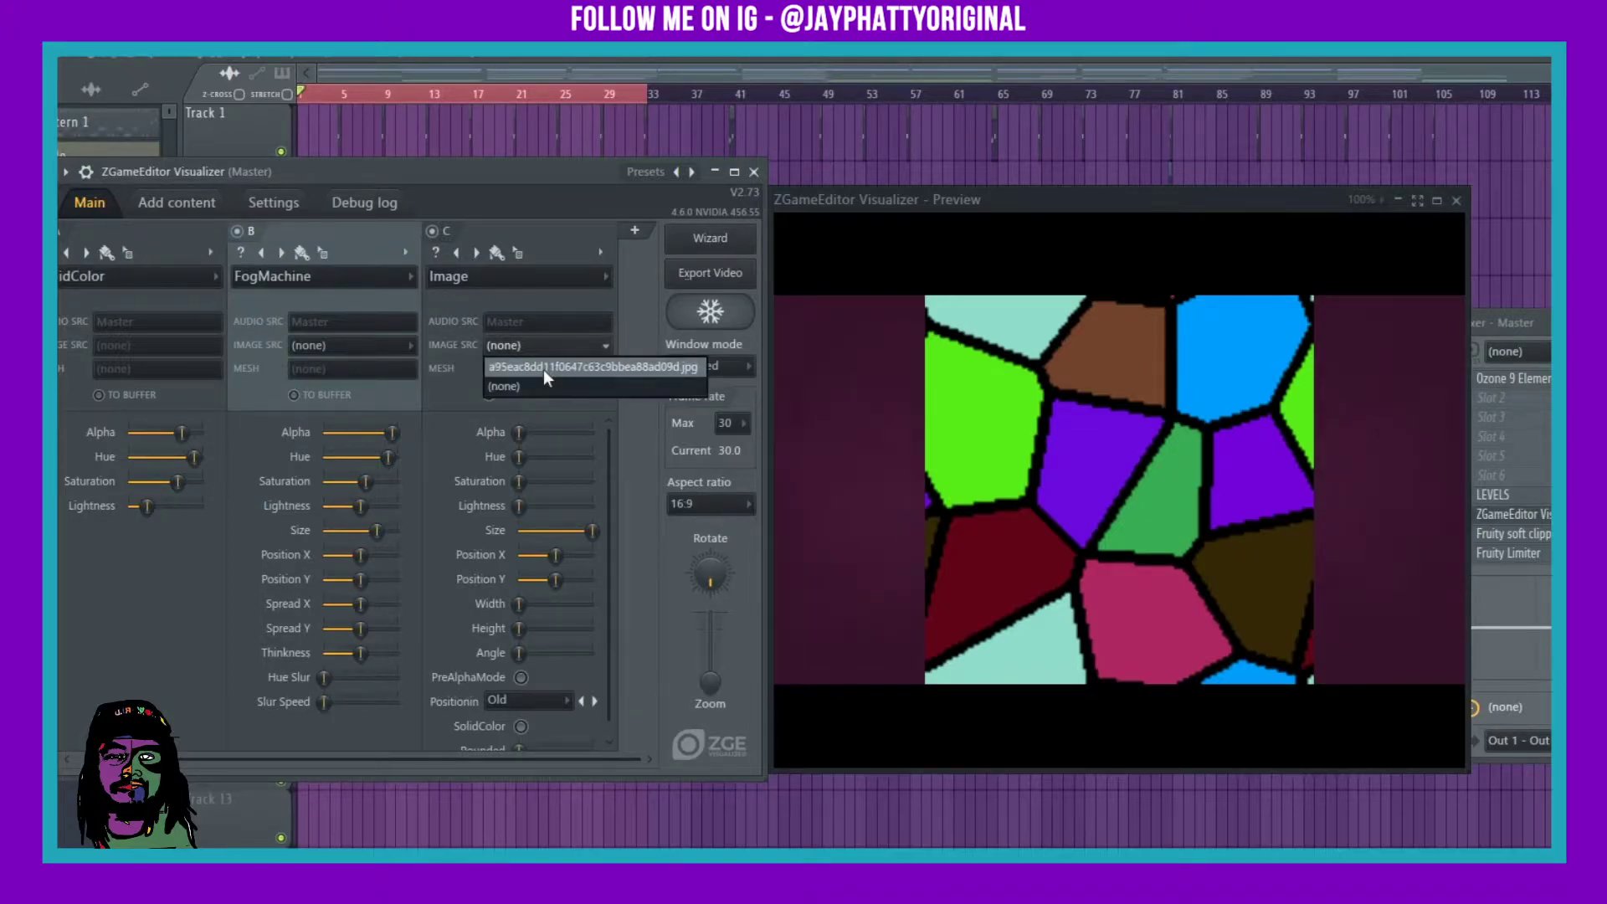
pyautogui.press('Return')
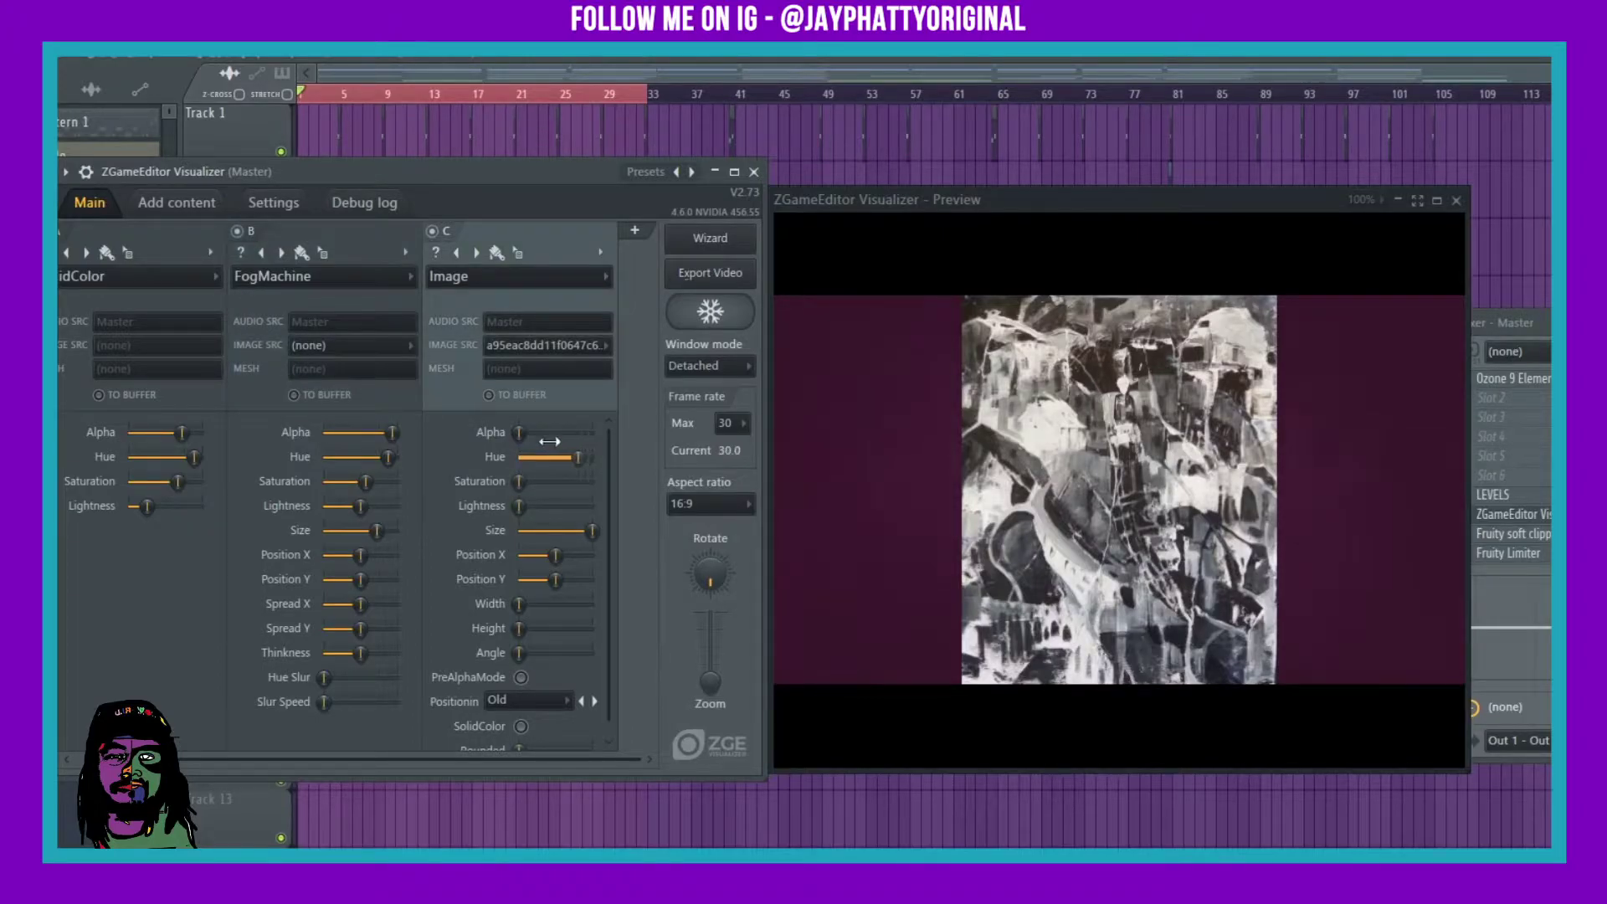
pyautogui.moveTo(549, 441)
pyautogui.mouseDown()
pyautogui.moveTo(529, 432)
pyautogui.moveTo(584, 506)
pyautogui.moveTo(554, 506)
pyautogui.moveTo(533, 456)
pyautogui.moveTo(557, 457)
pyautogui.moveTo(512, 432)
pyautogui.moveTo(530, 441)
pyautogui.mouseUp()
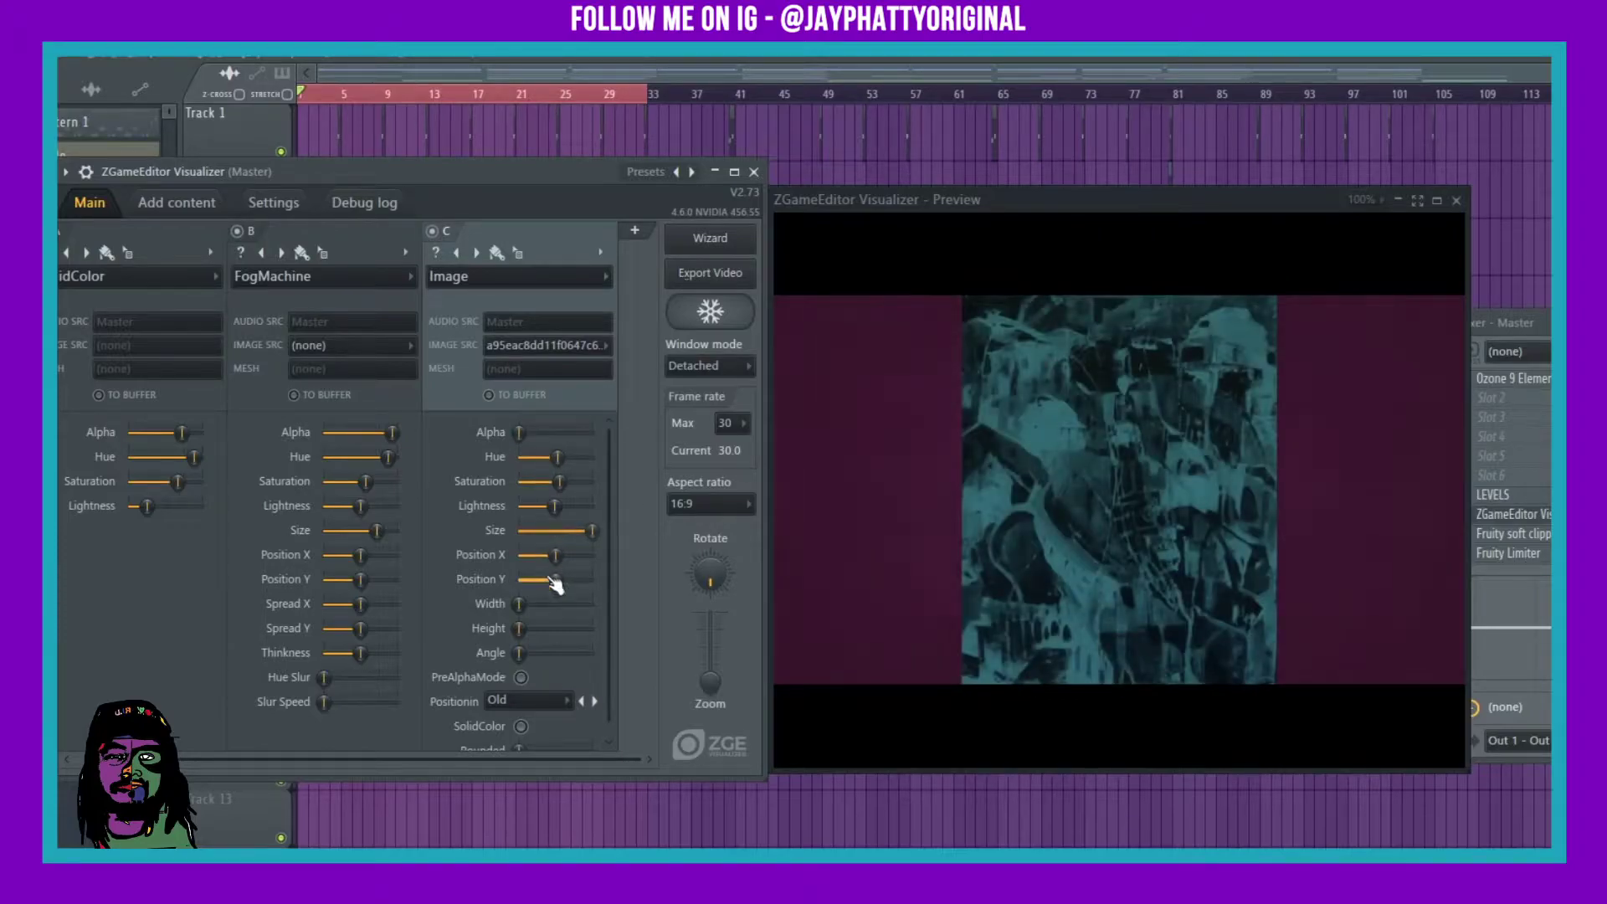
# Step: Try the SolidColor option and the Rounded setting on image layer C
pyautogui.scroll(-1, 524, 703)
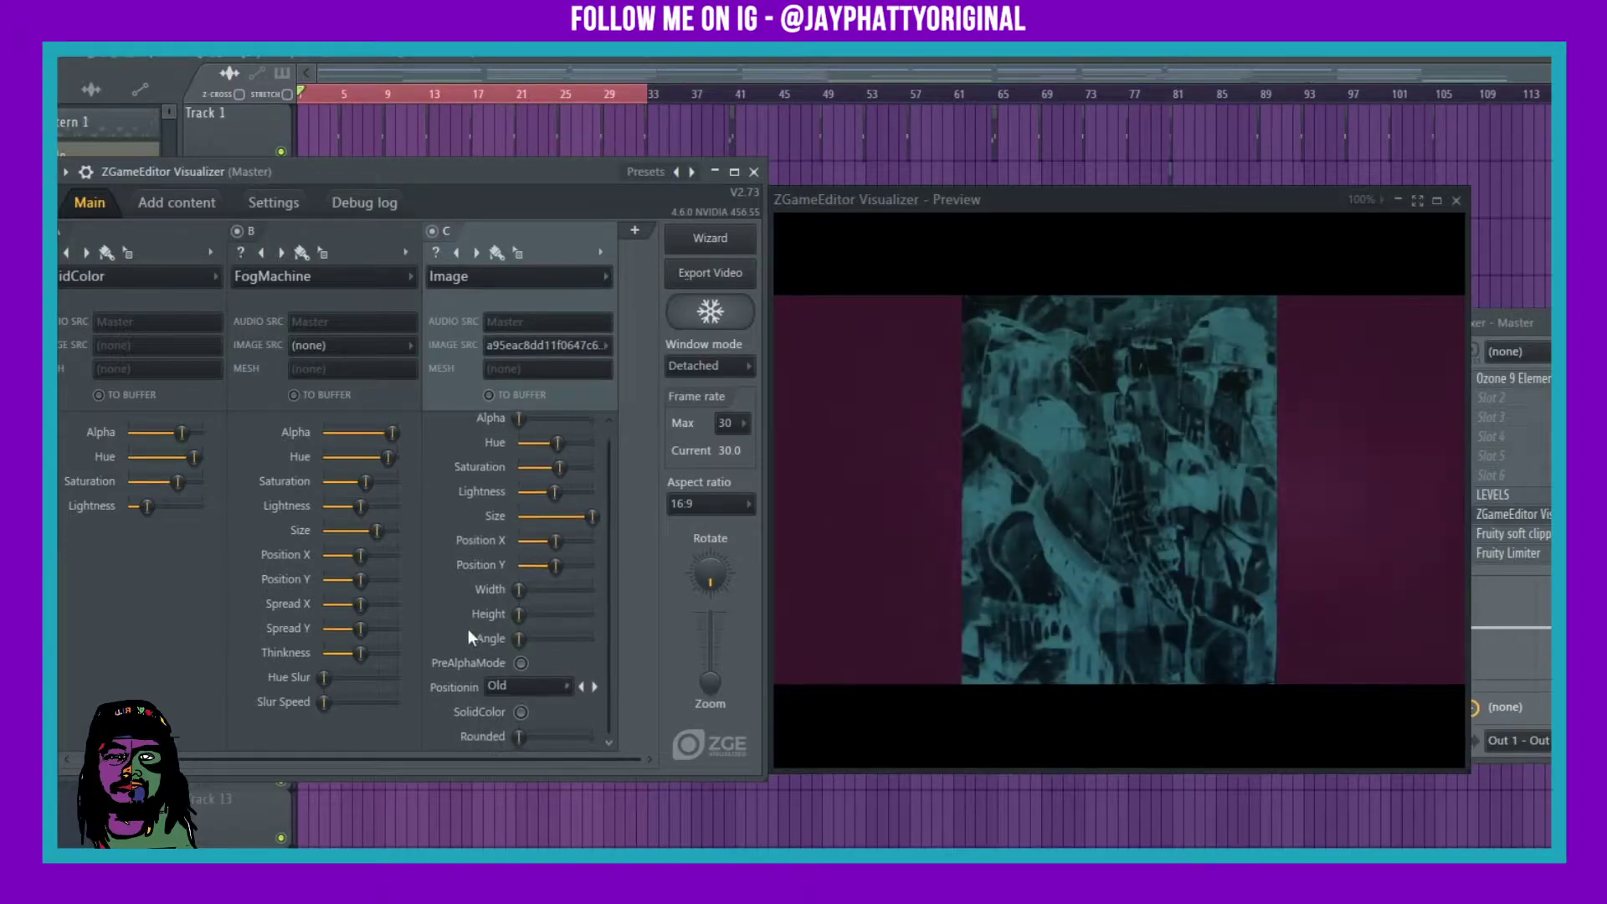
pyautogui.click(520, 713)
pyautogui.click(521, 713)
pyautogui.moveTo(520, 738)
pyautogui.mouseDown()
pyautogui.moveTo(560, 738)
pyautogui.moveTo(519, 738)
pyautogui.mouseUp()
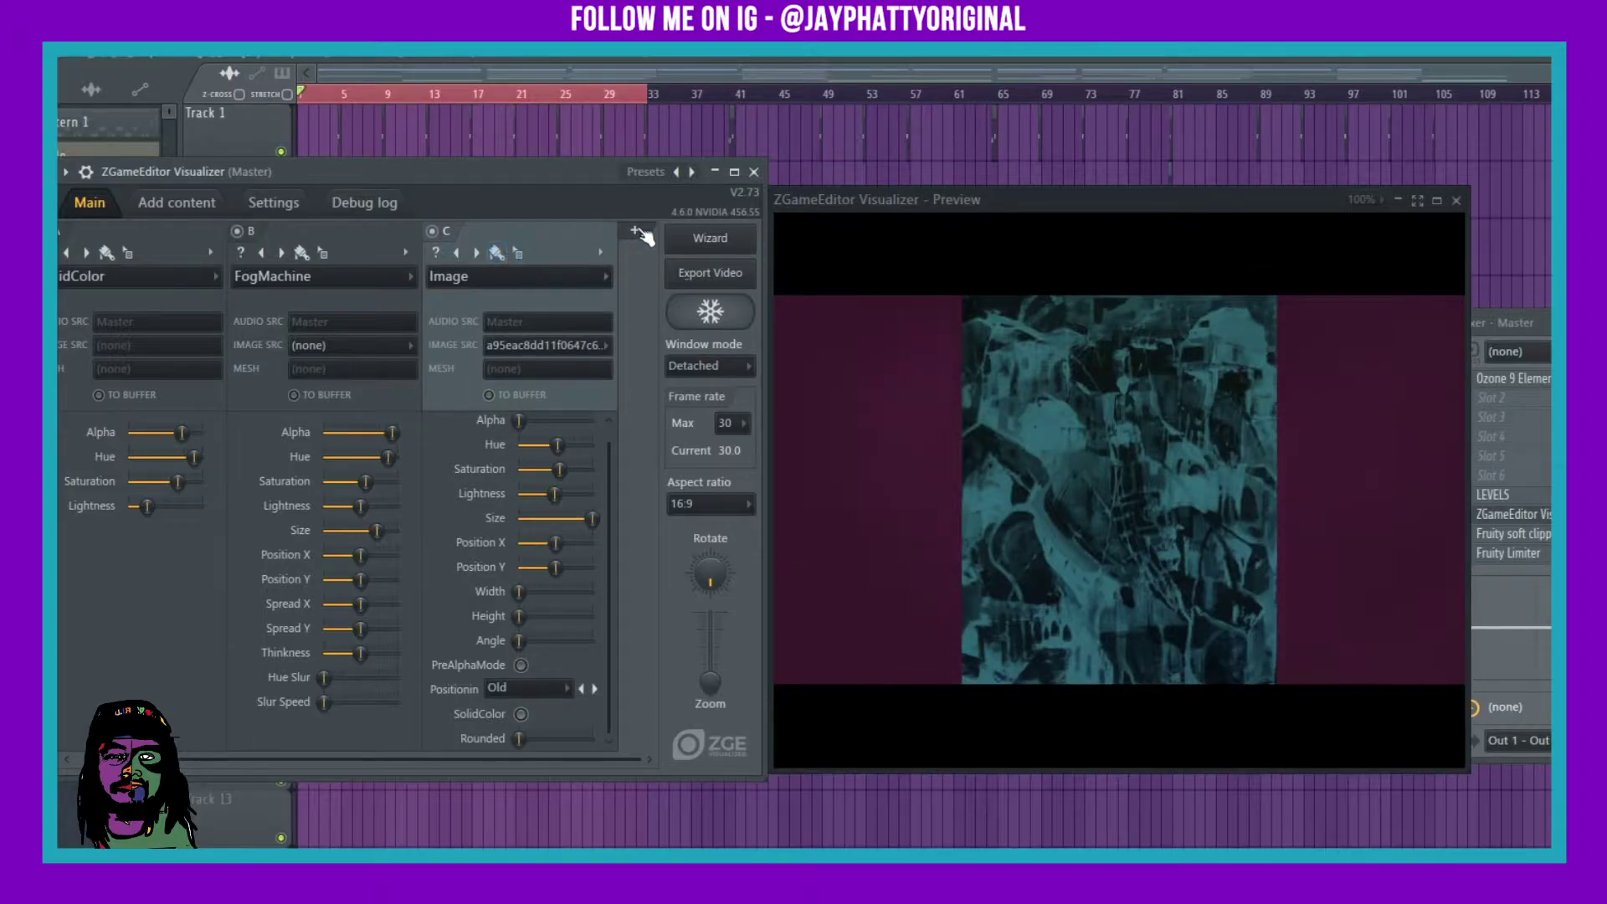
# Step: Add layer D with the TorusJourney effect from the tunnel category and try its alpha setting
pyautogui.click(636, 232)
pyautogui.click(575, 278)
pyautogui.moveTo(615, 455)
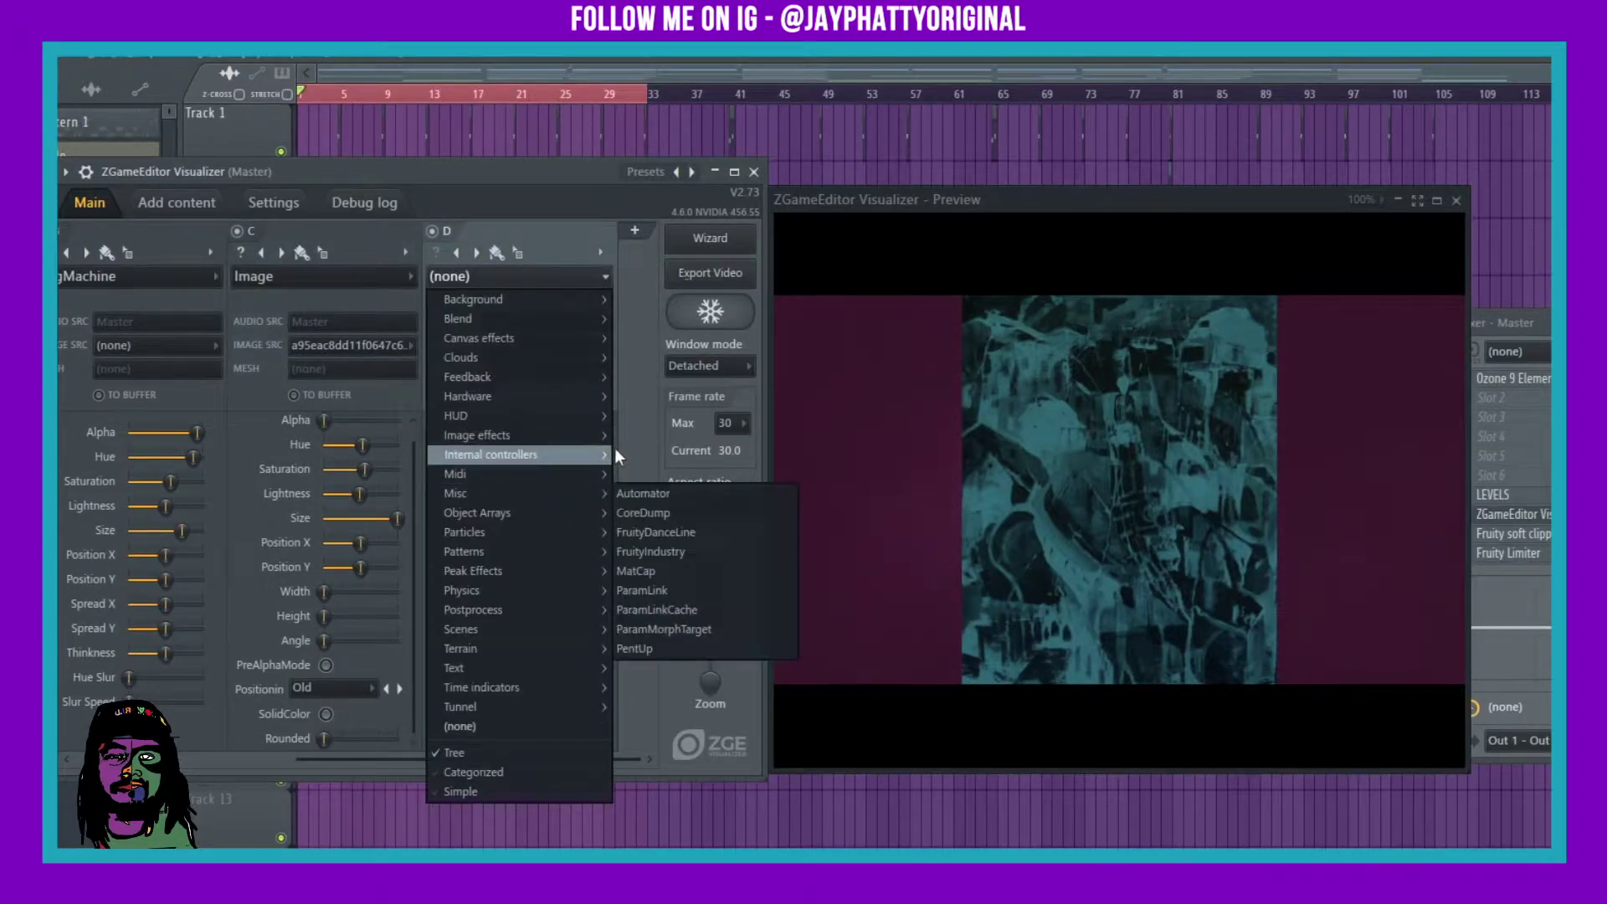
pyautogui.moveTo(519, 535)
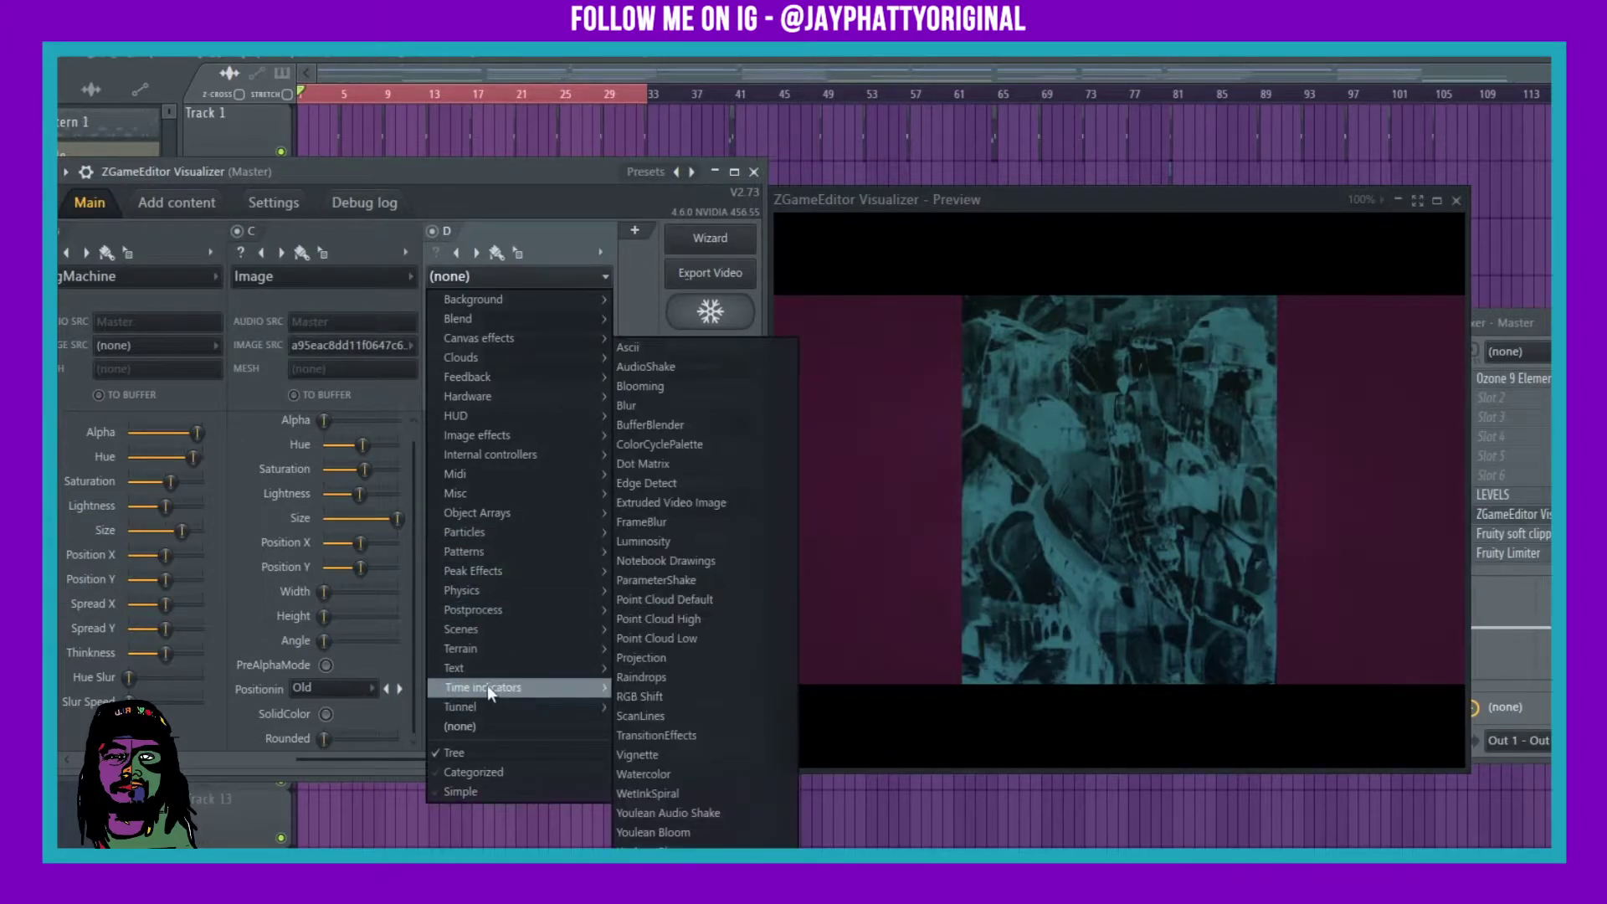
pyautogui.moveTo(460, 708)
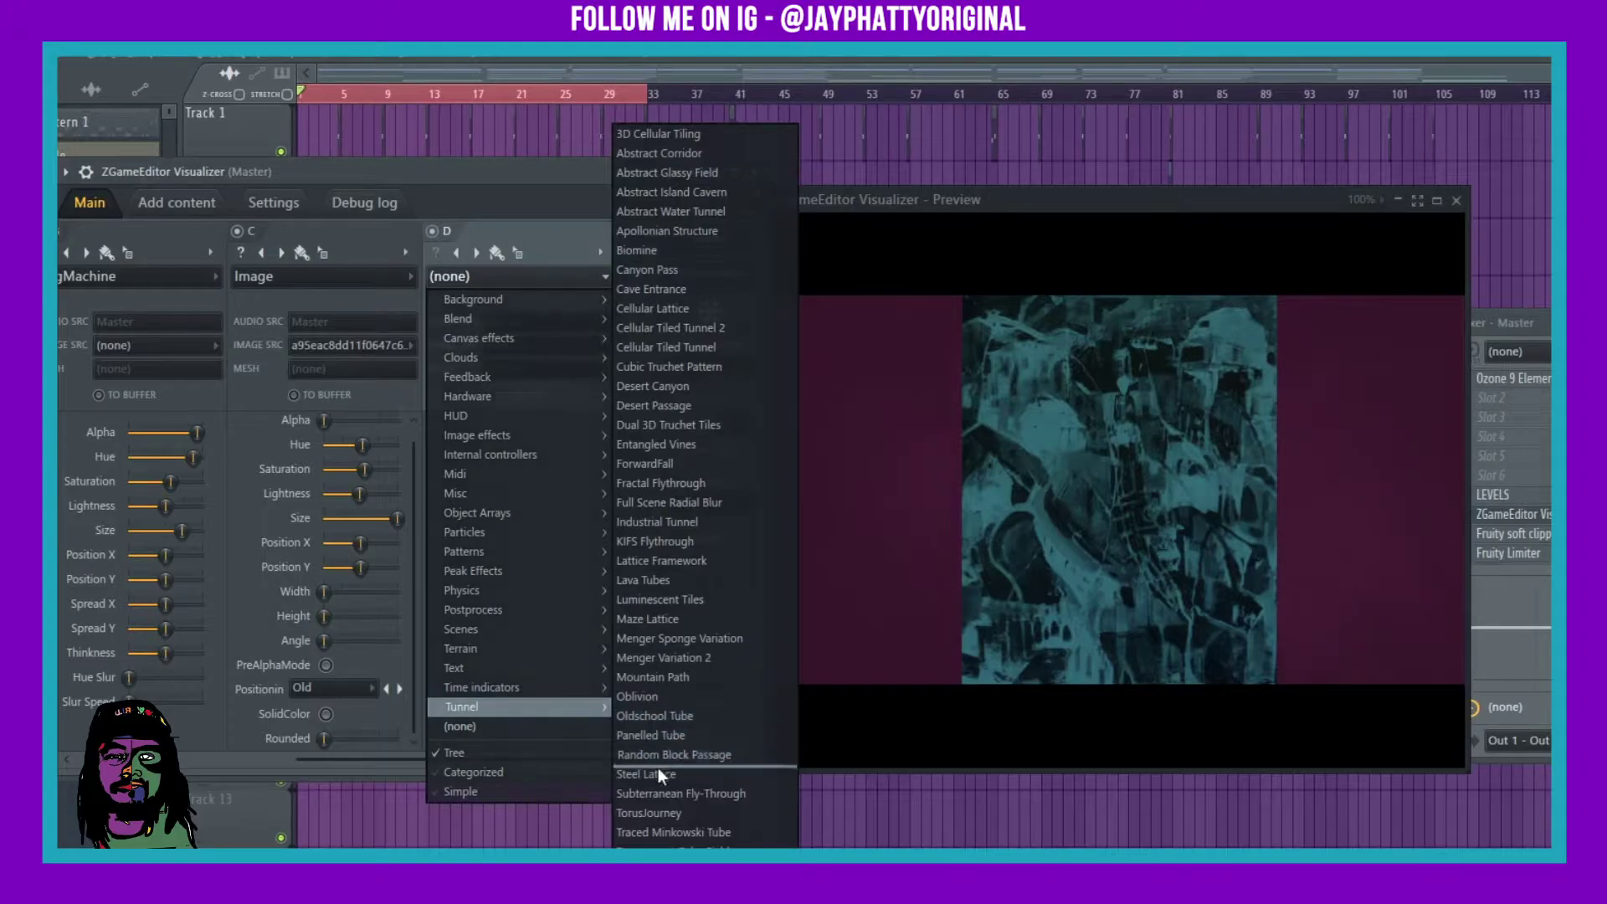
pyautogui.click(659, 816)
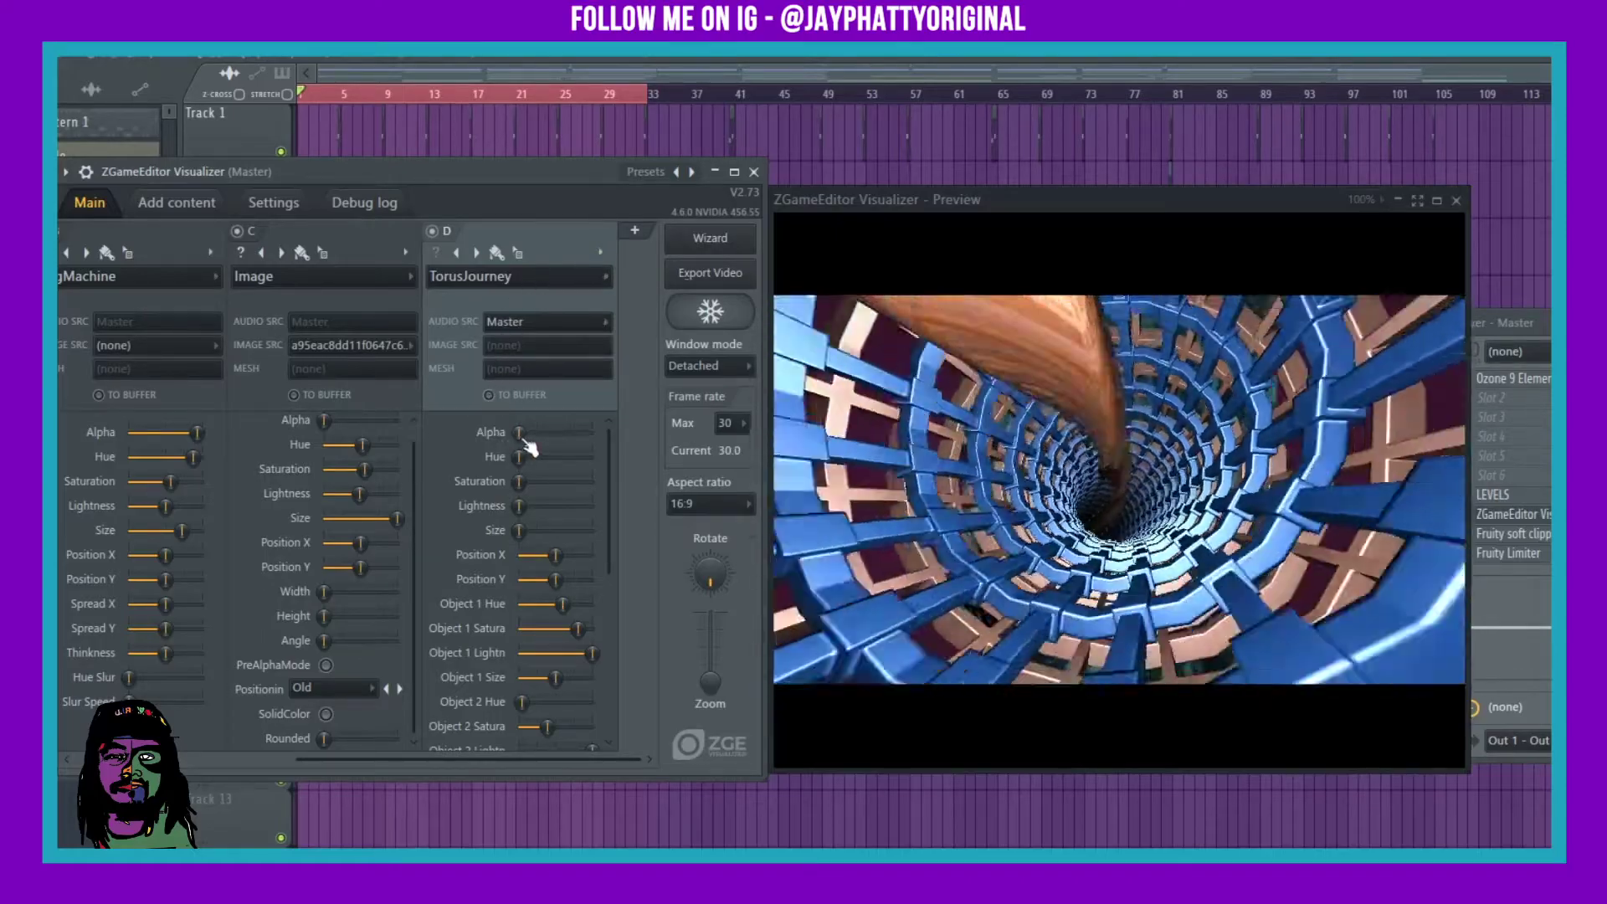
pyautogui.moveTo(519, 433)
pyautogui.mouseDown()
pyautogui.moveTo(592, 433)
pyautogui.moveTo(519, 432)
pyautogui.mouseUp()
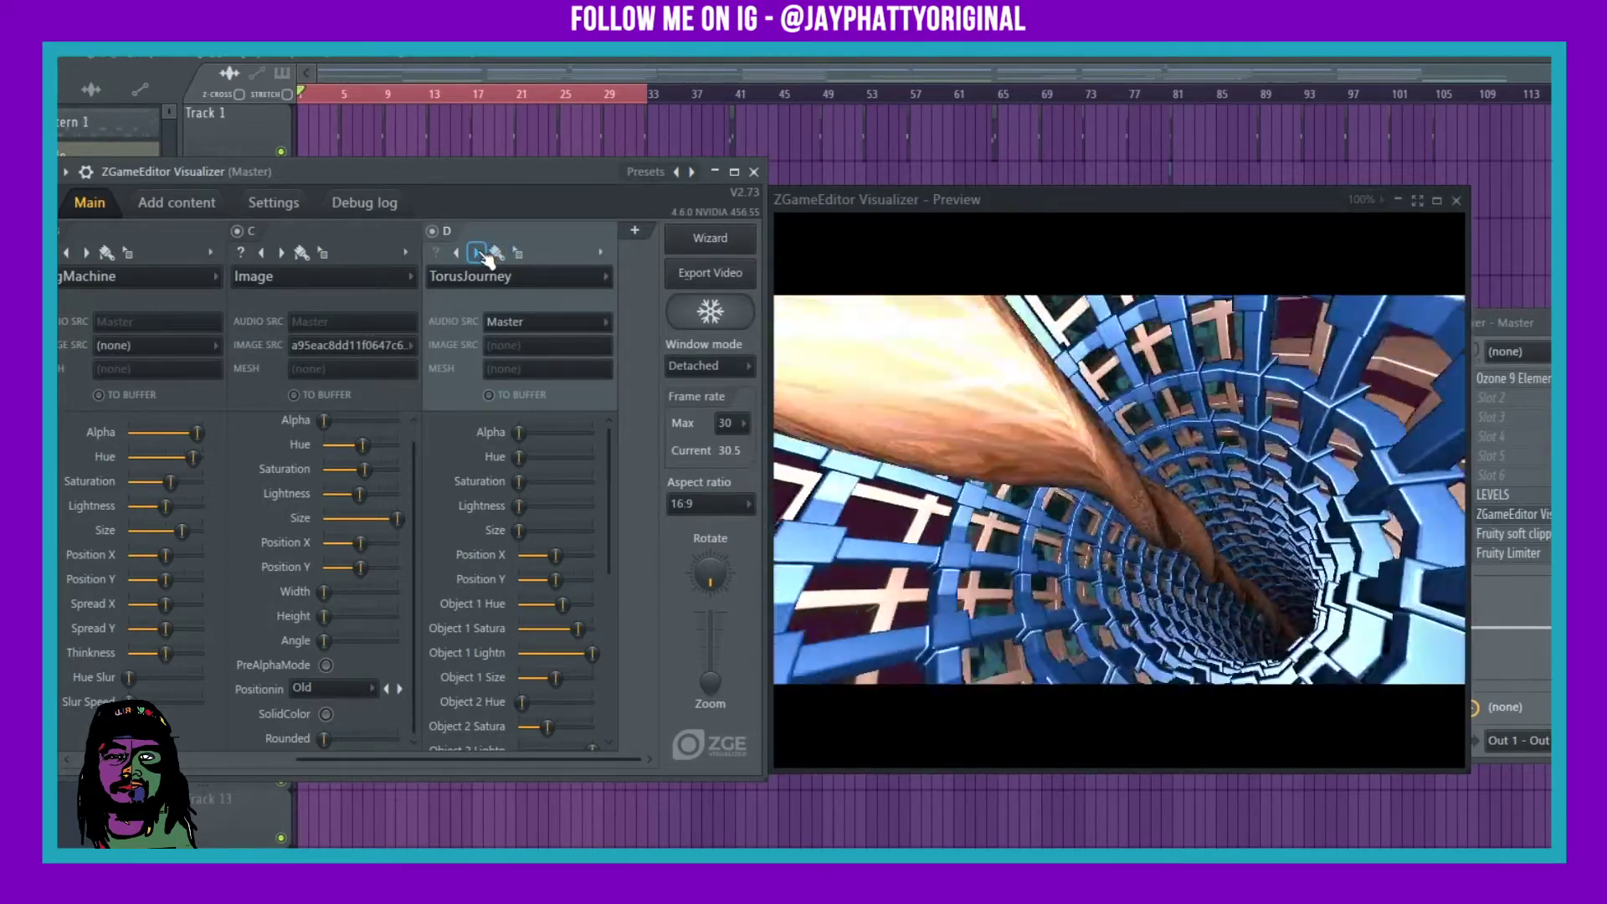
# Step: Change layer D's effect to Underground Passageway, tint it pink with hue, saturation and lightness, and reduce its speed slightly
pyautogui.click(479, 252)
pyautogui.click(478, 252)
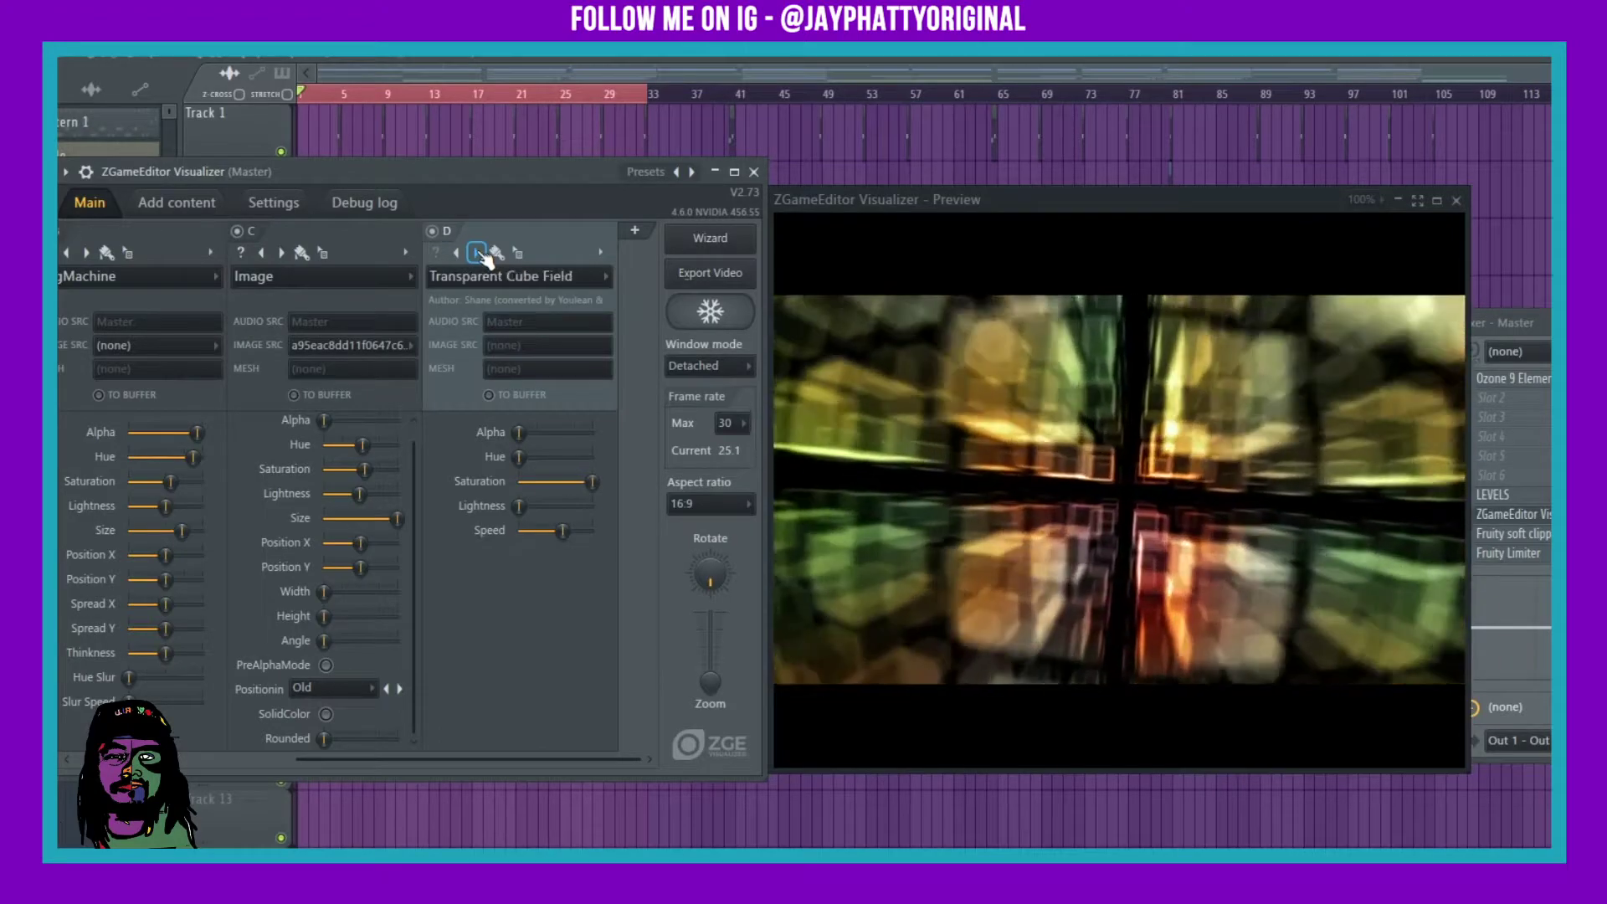
pyautogui.click(479, 253)
pyautogui.click(478, 253)
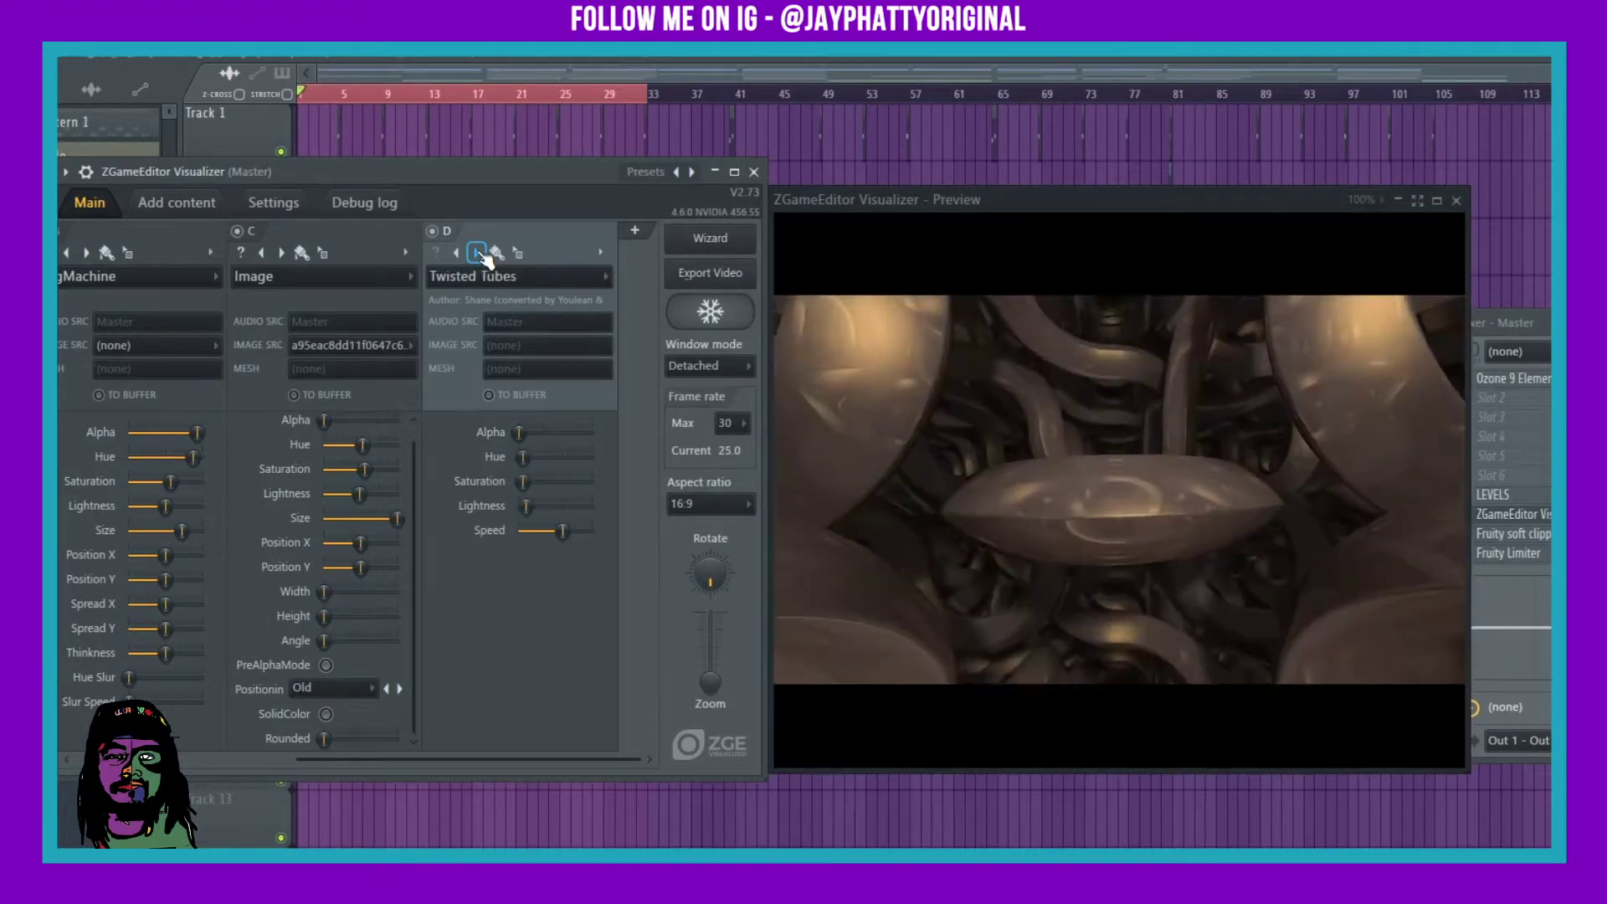
pyautogui.click(479, 252)
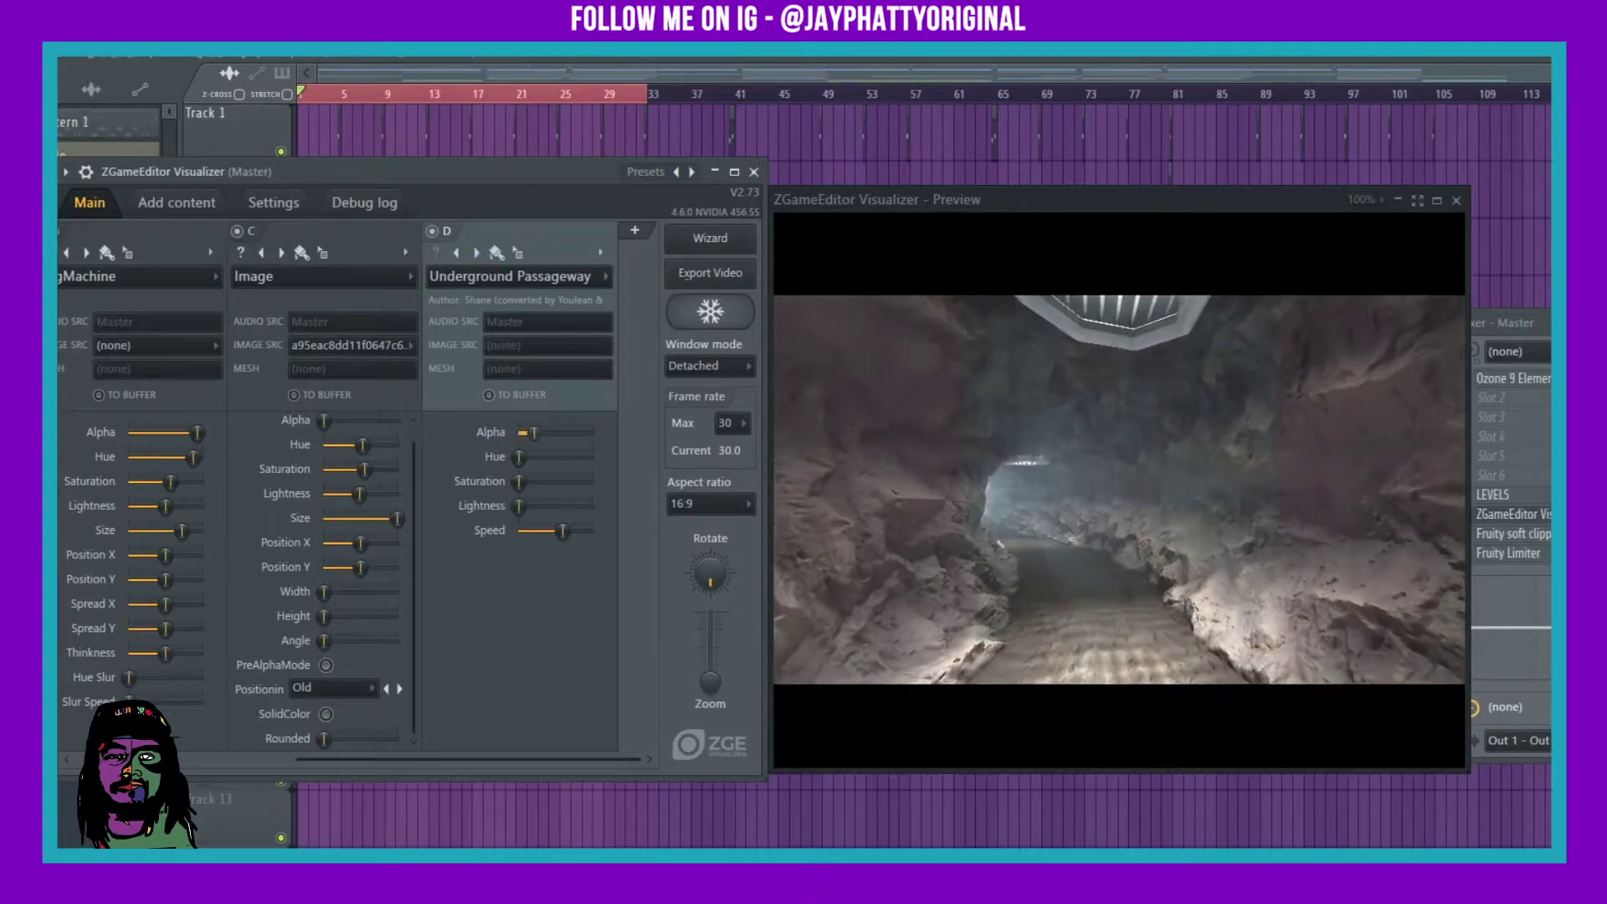
pyautogui.moveTo(520, 457); pyautogui.dragTo(579, 457)
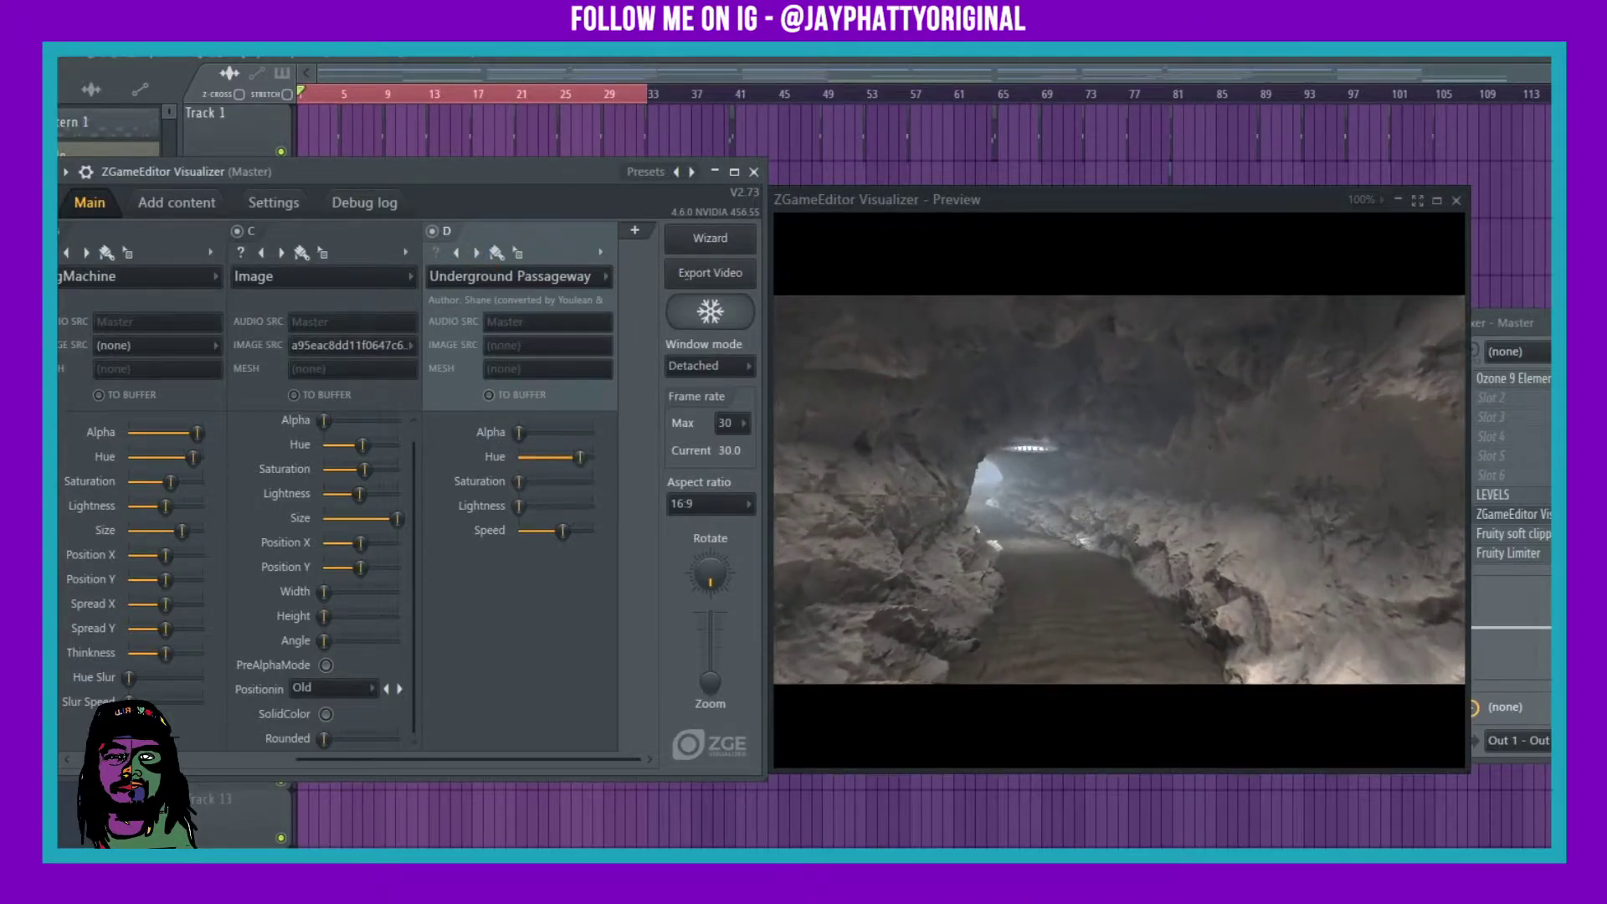
pyautogui.moveTo(519, 505); pyautogui.dragTo(559, 533)
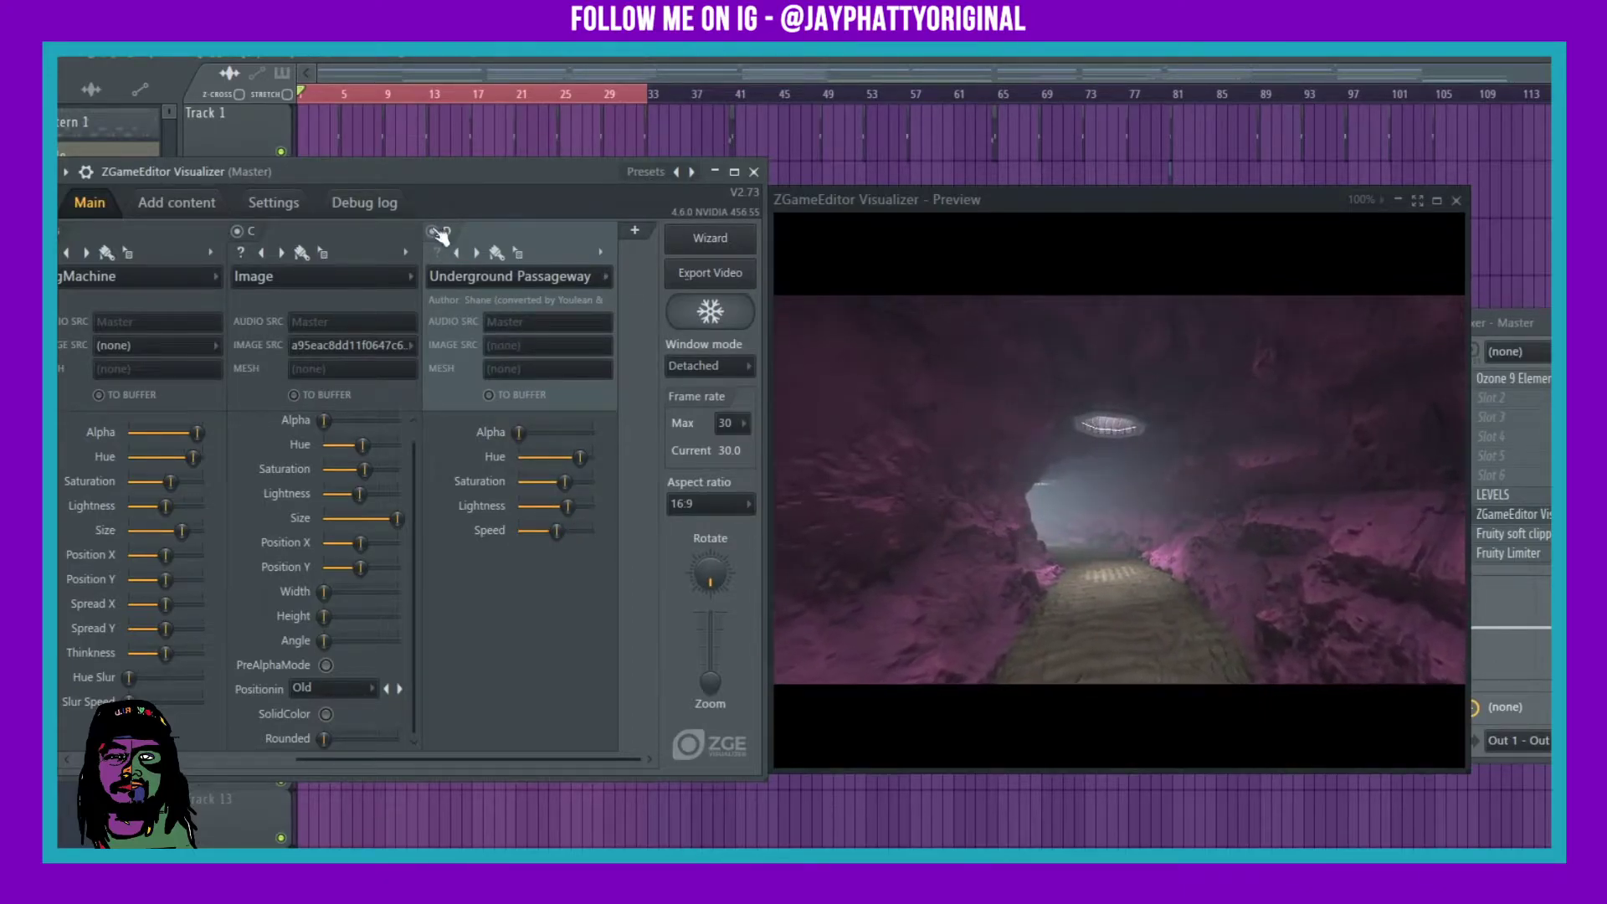
# Step: Switch layer D off and on to compare the visual with and without the Underground Passageway effect
pyautogui.click(600, 252)
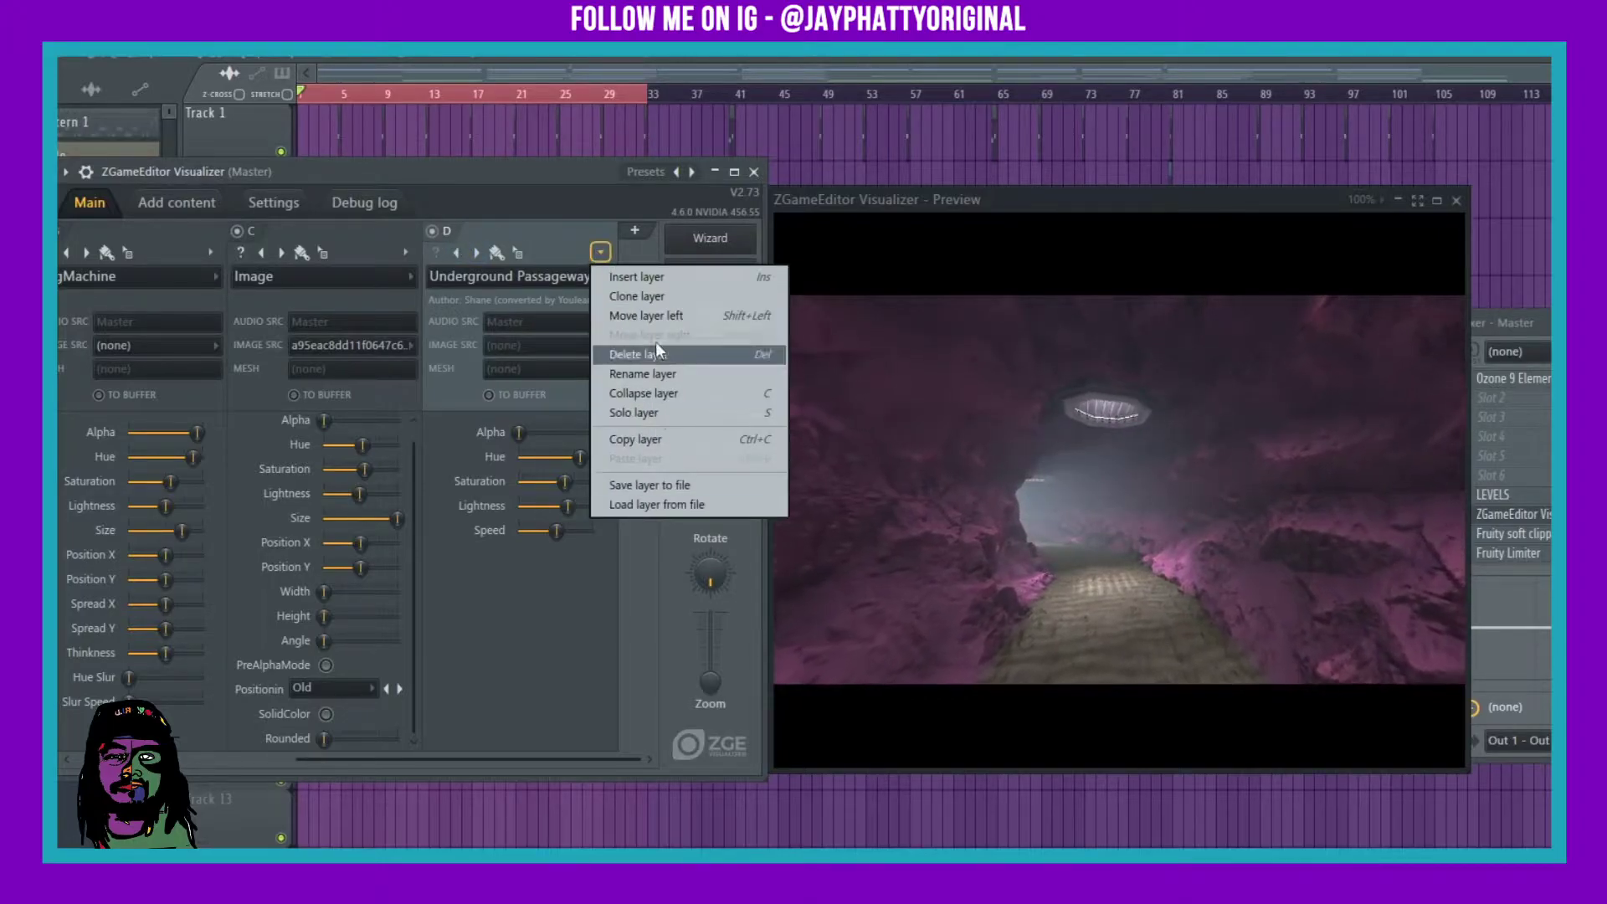
pyautogui.click(556, 221)
pyautogui.click(448, 233)
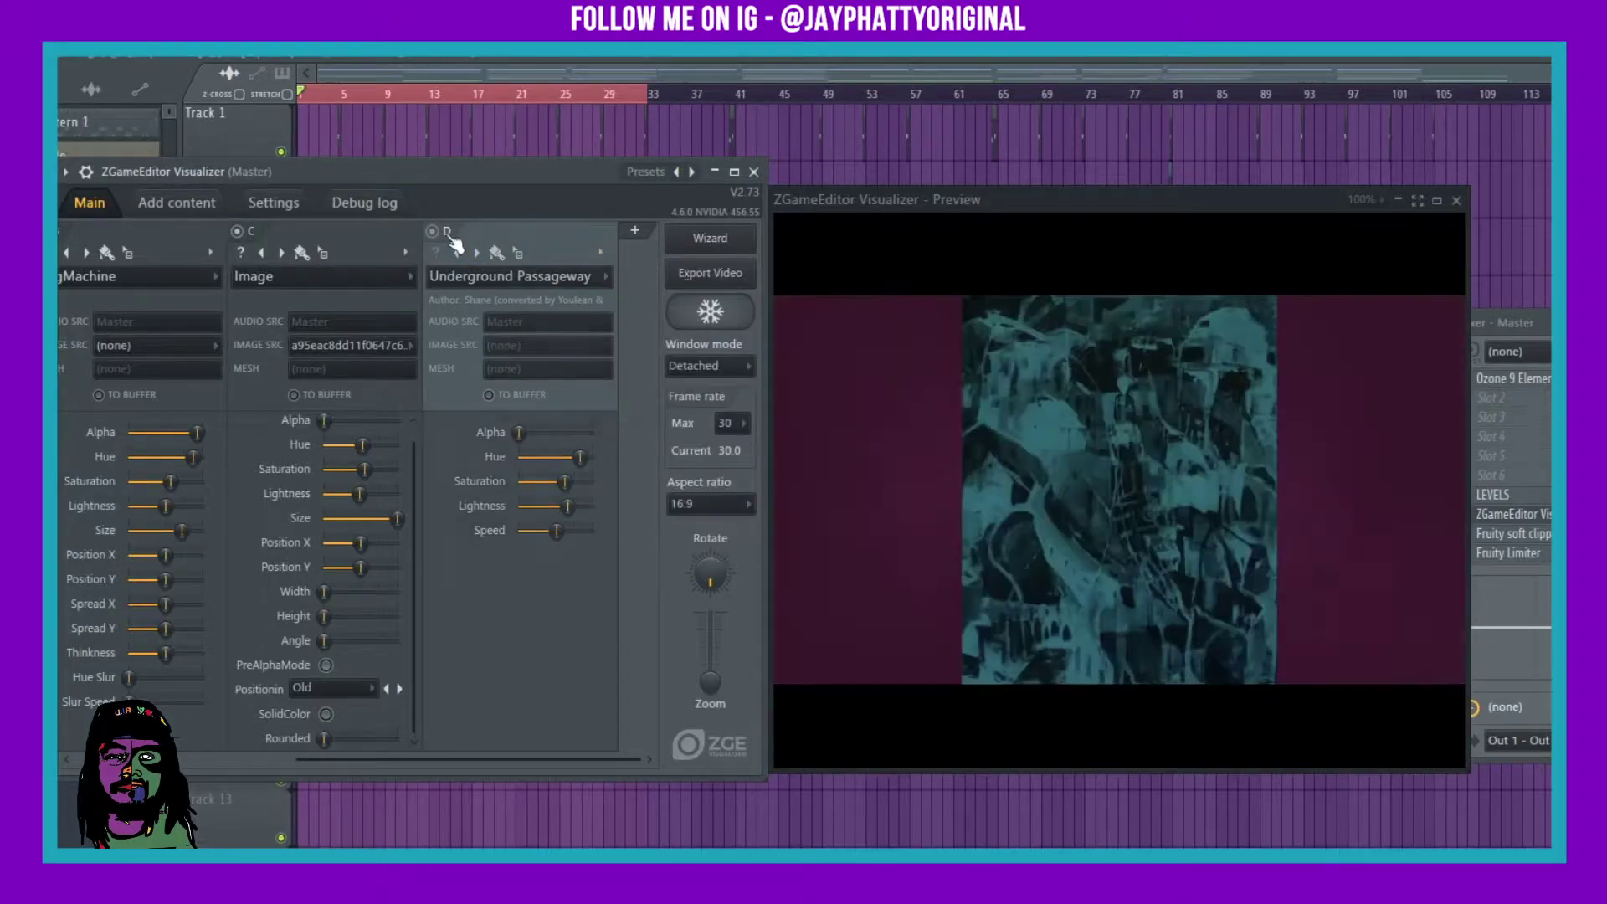
pyautogui.click(448, 235)
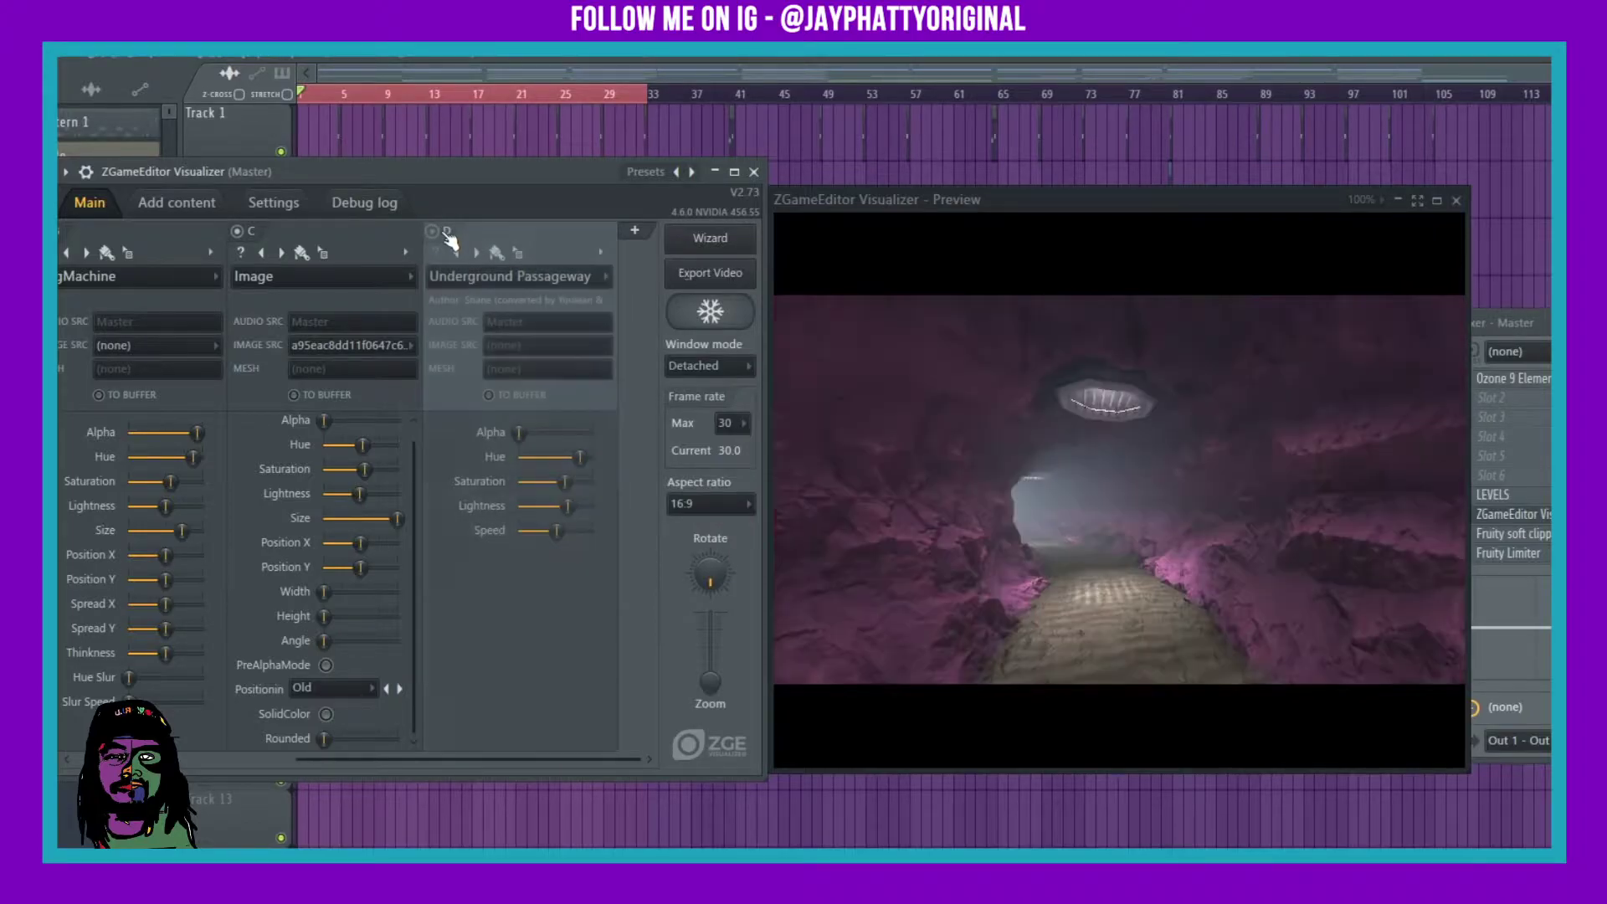
pyautogui.click(448, 235)
pyautogui.click(448, 235)
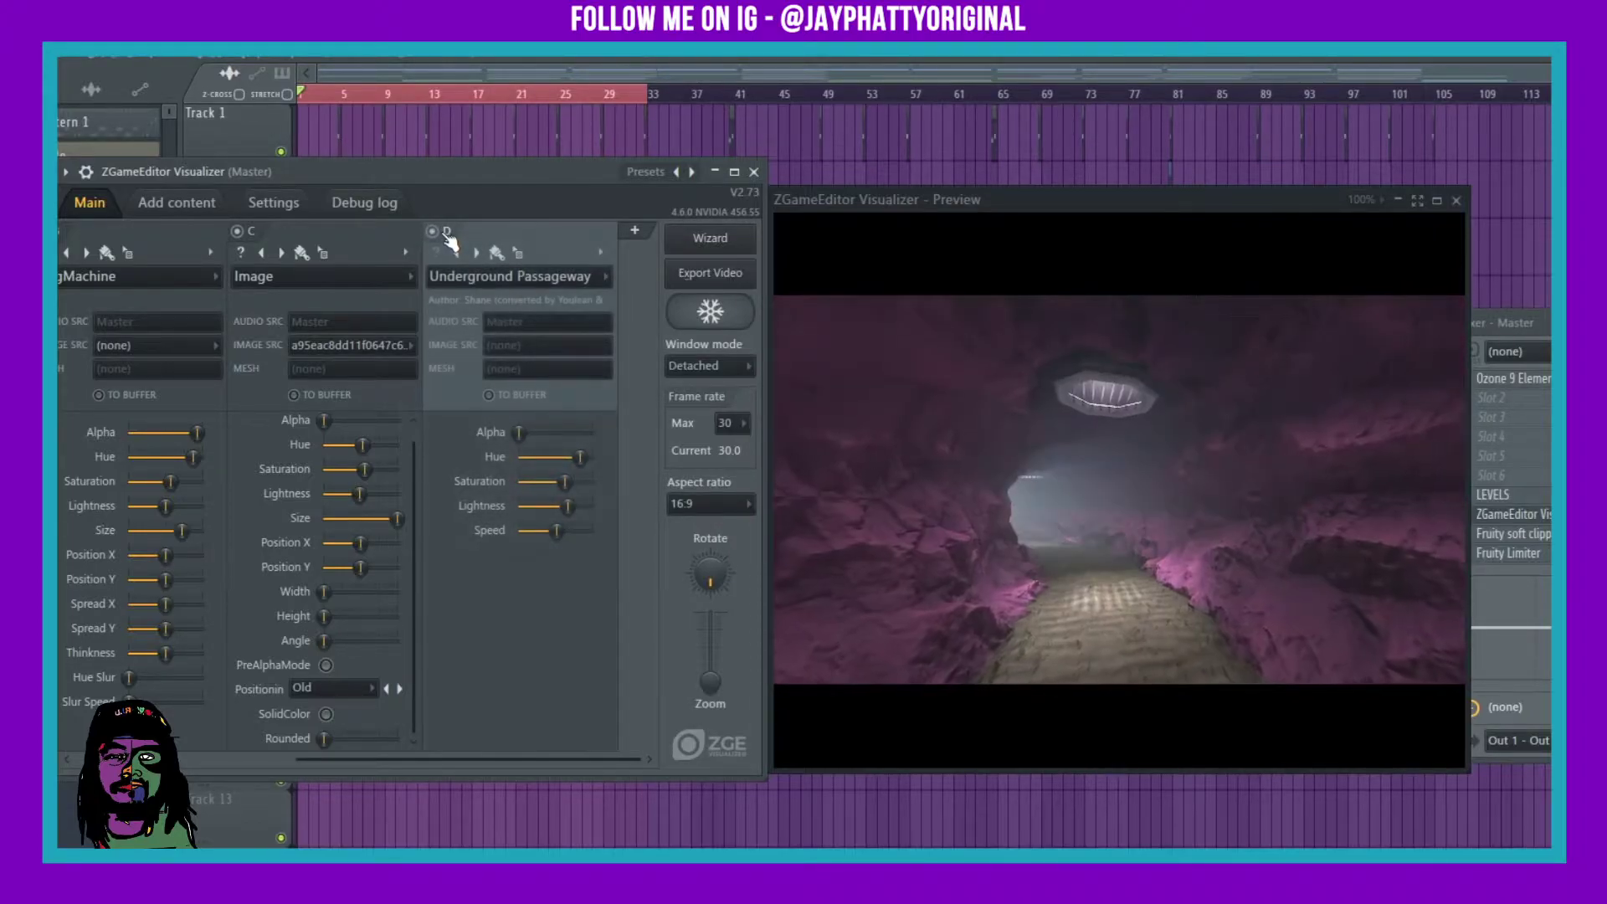
# Step: Replace layer D's effect with TextDraw from the text category
pyautogui.click(574, 278)
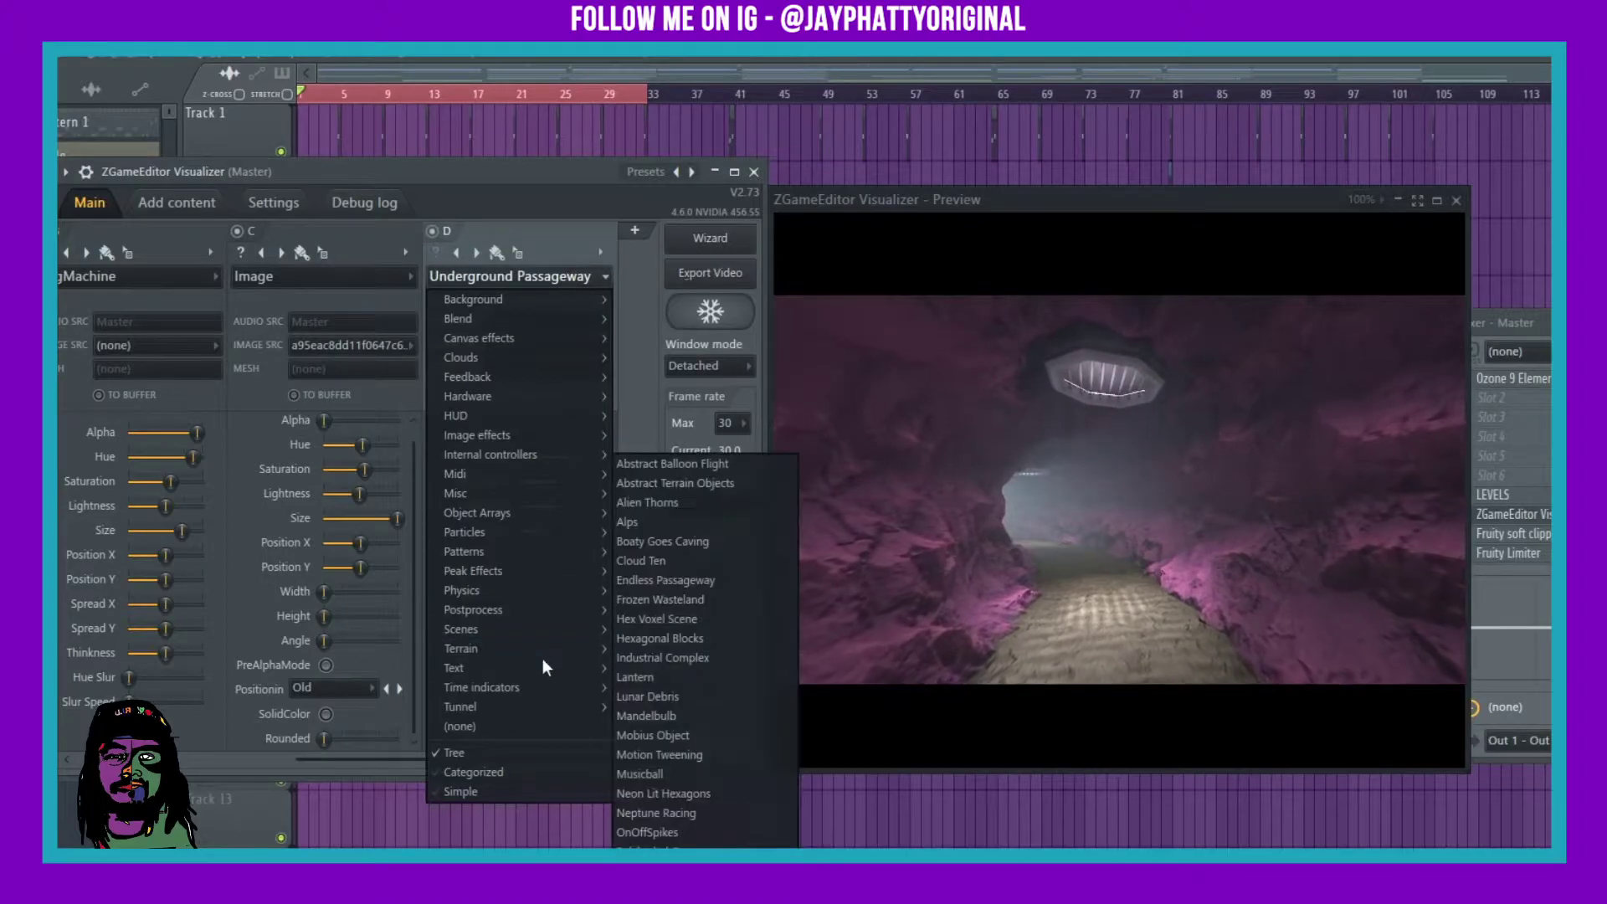
pyautogui.moveTo(544, 667)
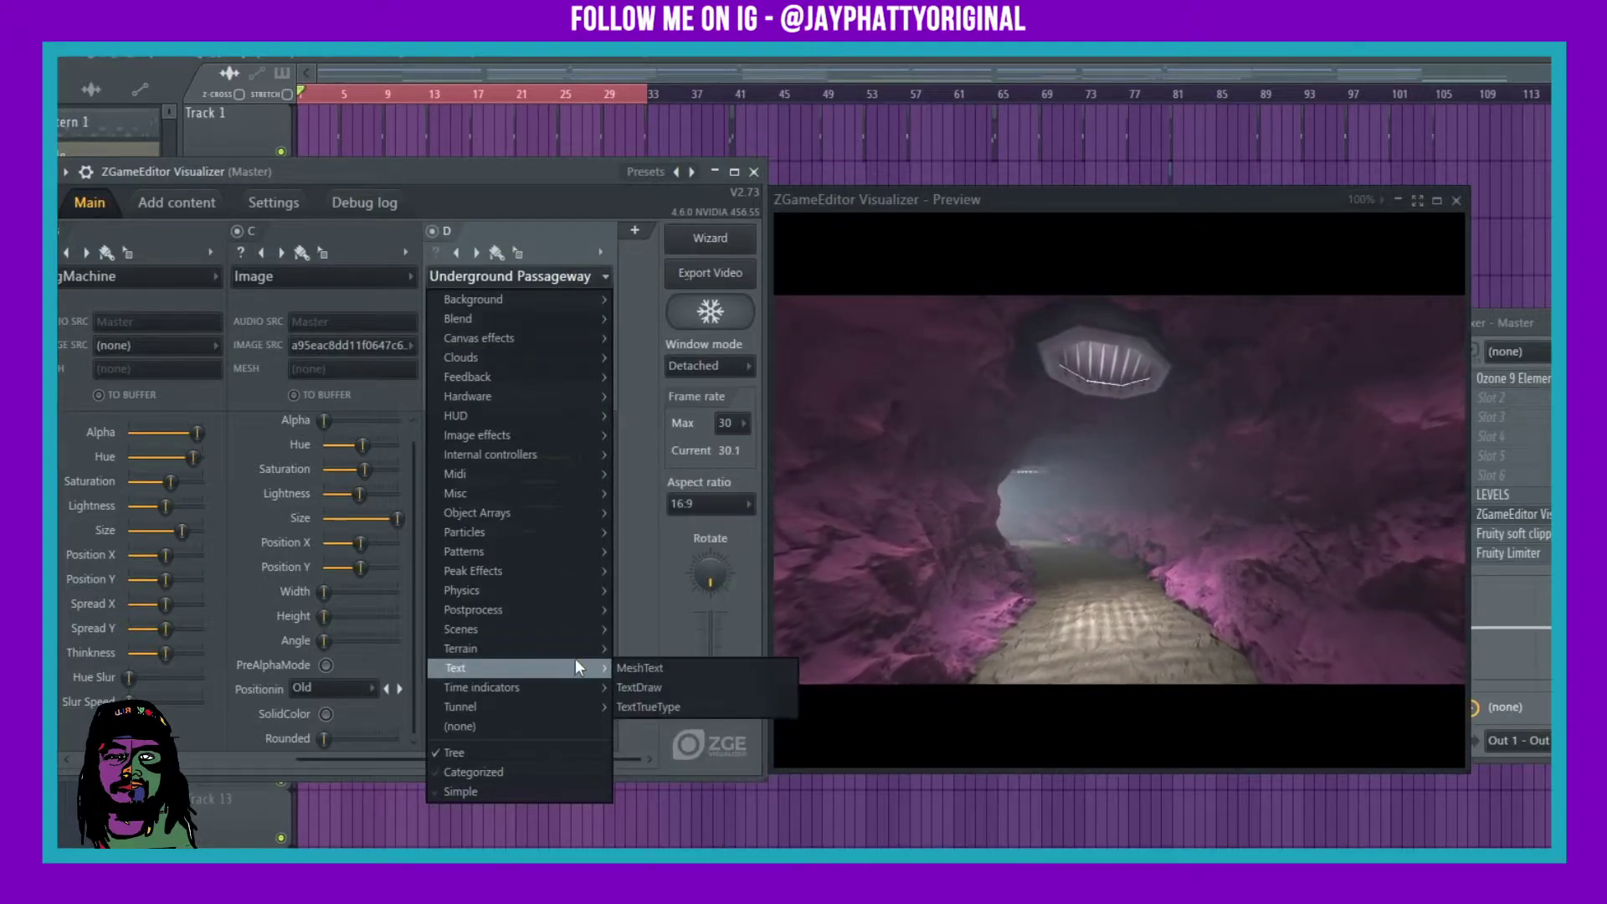
pyautogui.click(661, 692)
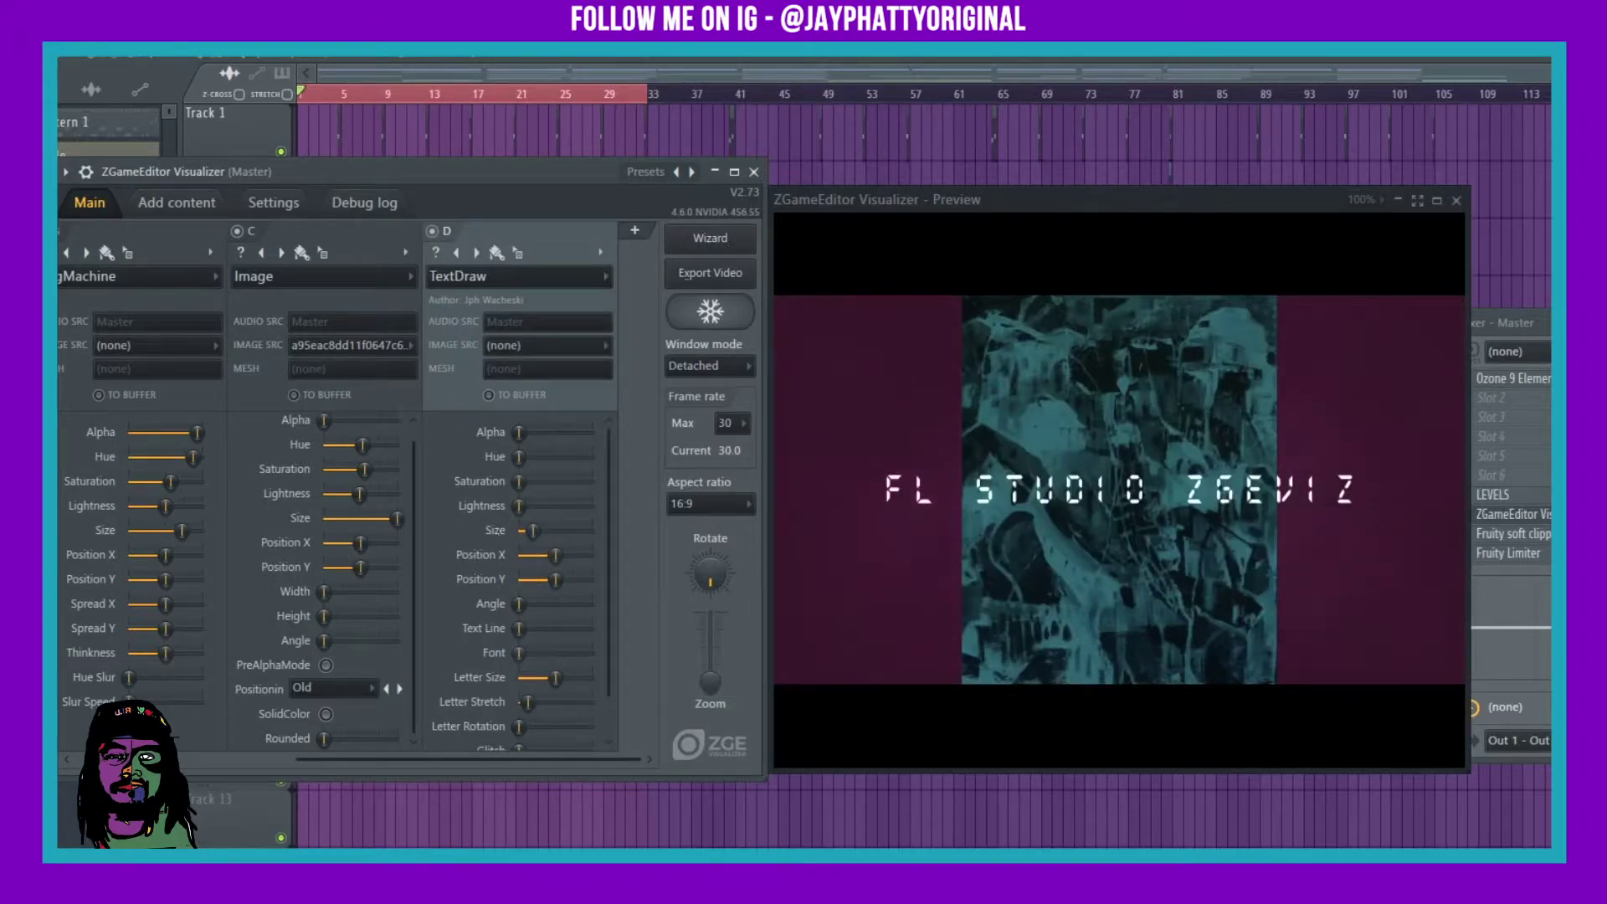
# Step: Give layer D's text a slanted font, a slight glitch and a strong separation, leaving its angle at zero
pyautogui.moveTo(528, 652)
pyautogui.mouseDown()
pyautogui.moveTo(586, 652)
pyautogui.moveTo(530, 653)
pyautogui.mouseUp()
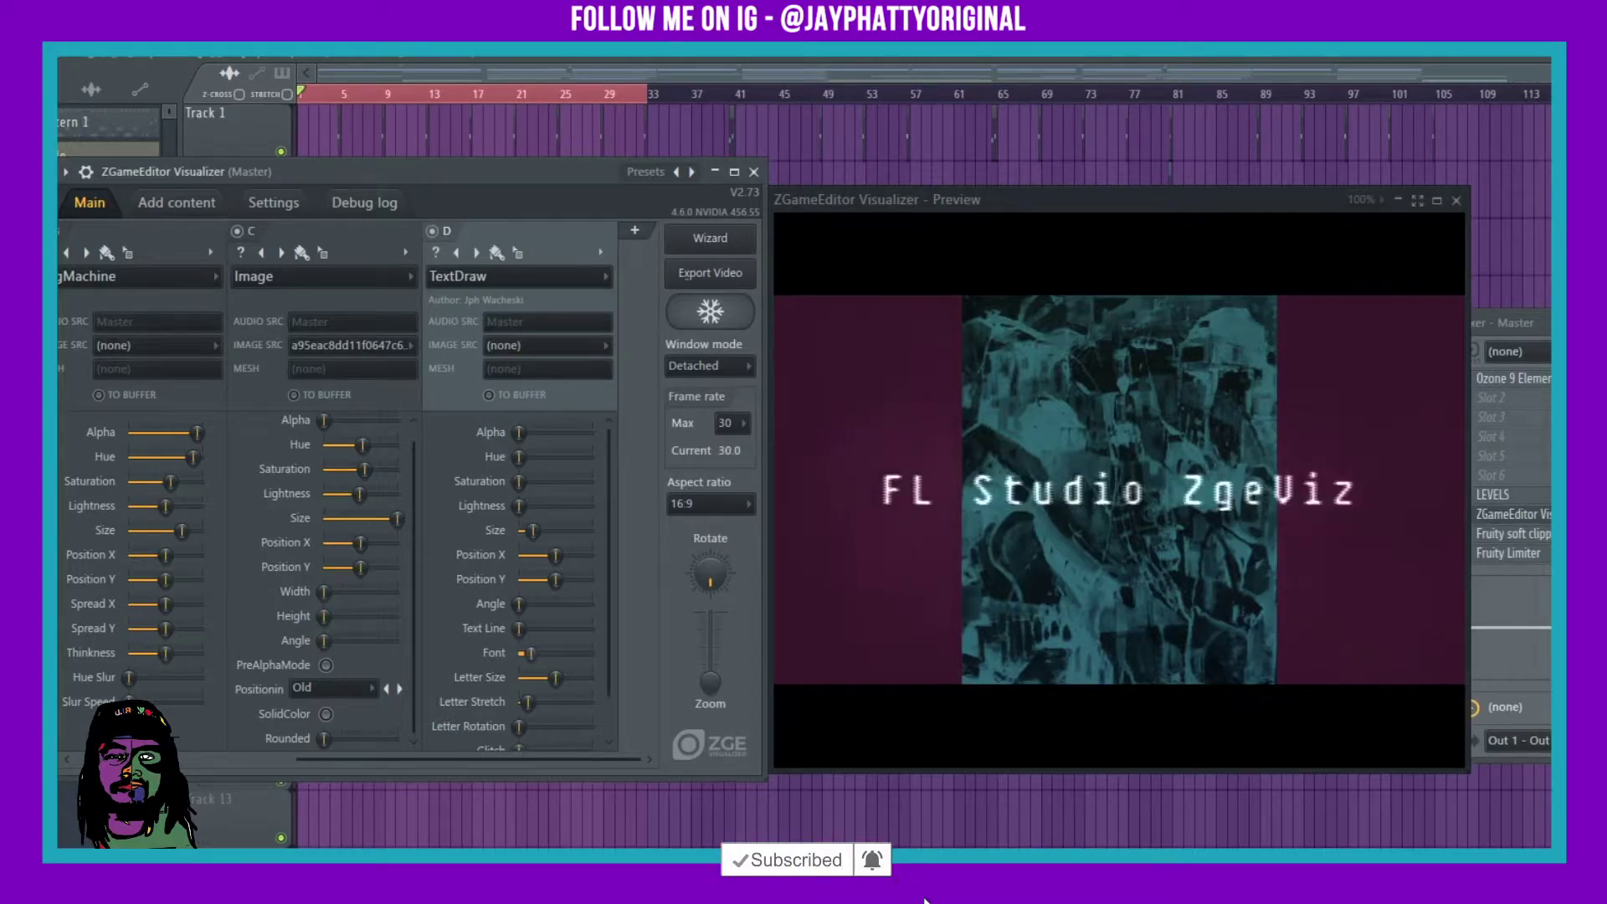
pyautogui.scroll(-1, 469, 642)
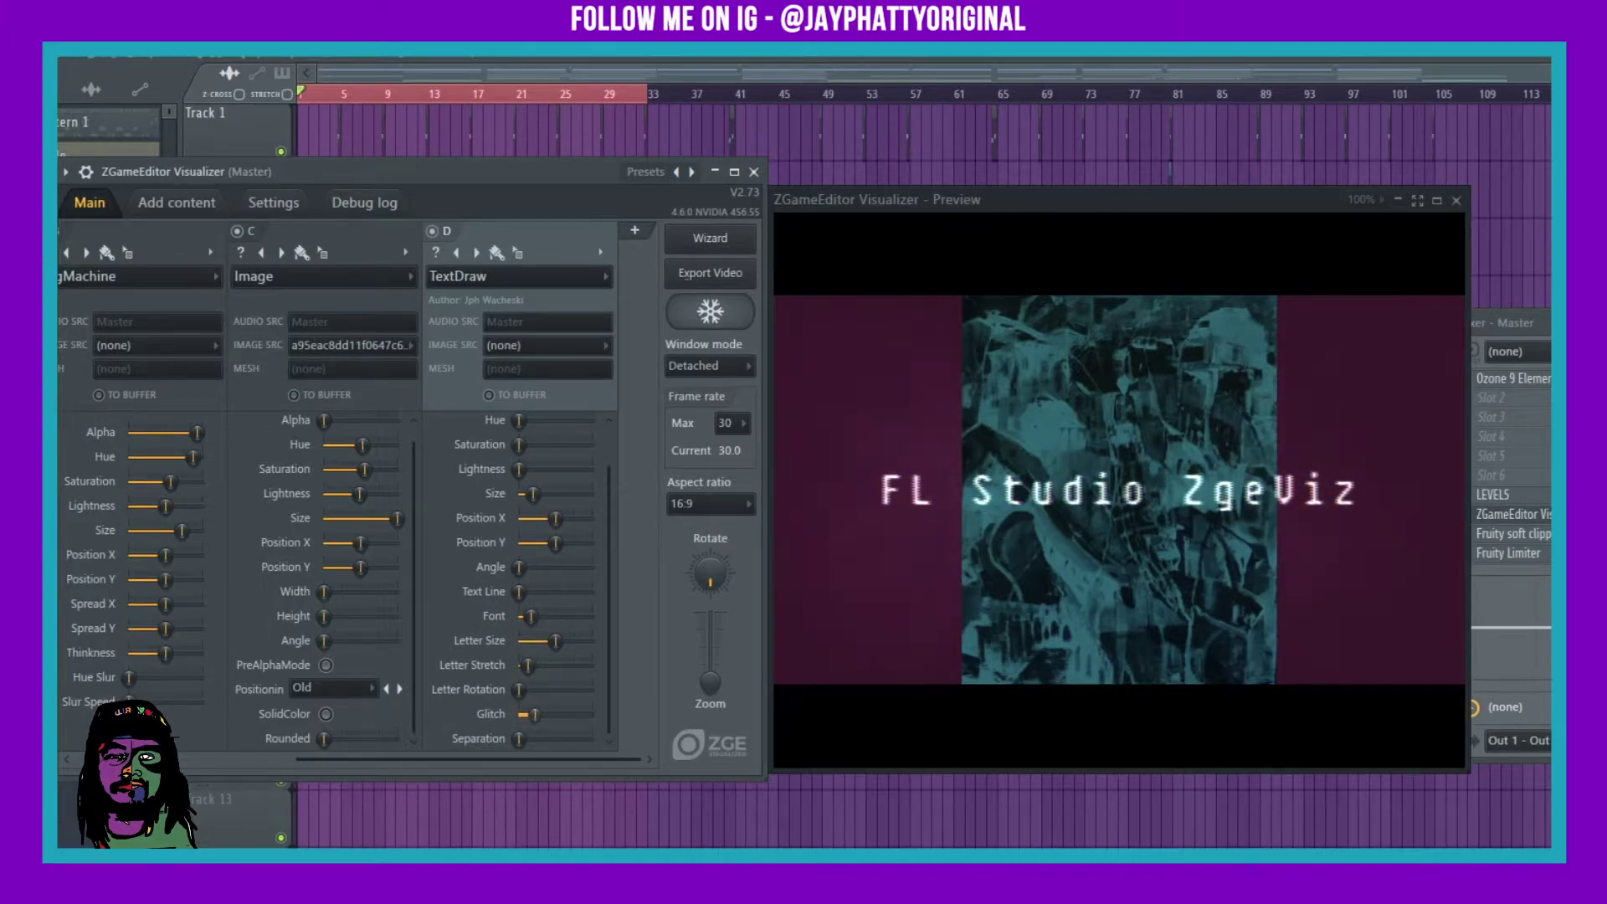
pyautogui.moveTo(519, 738); pyautogui.dragTo(529, 738)
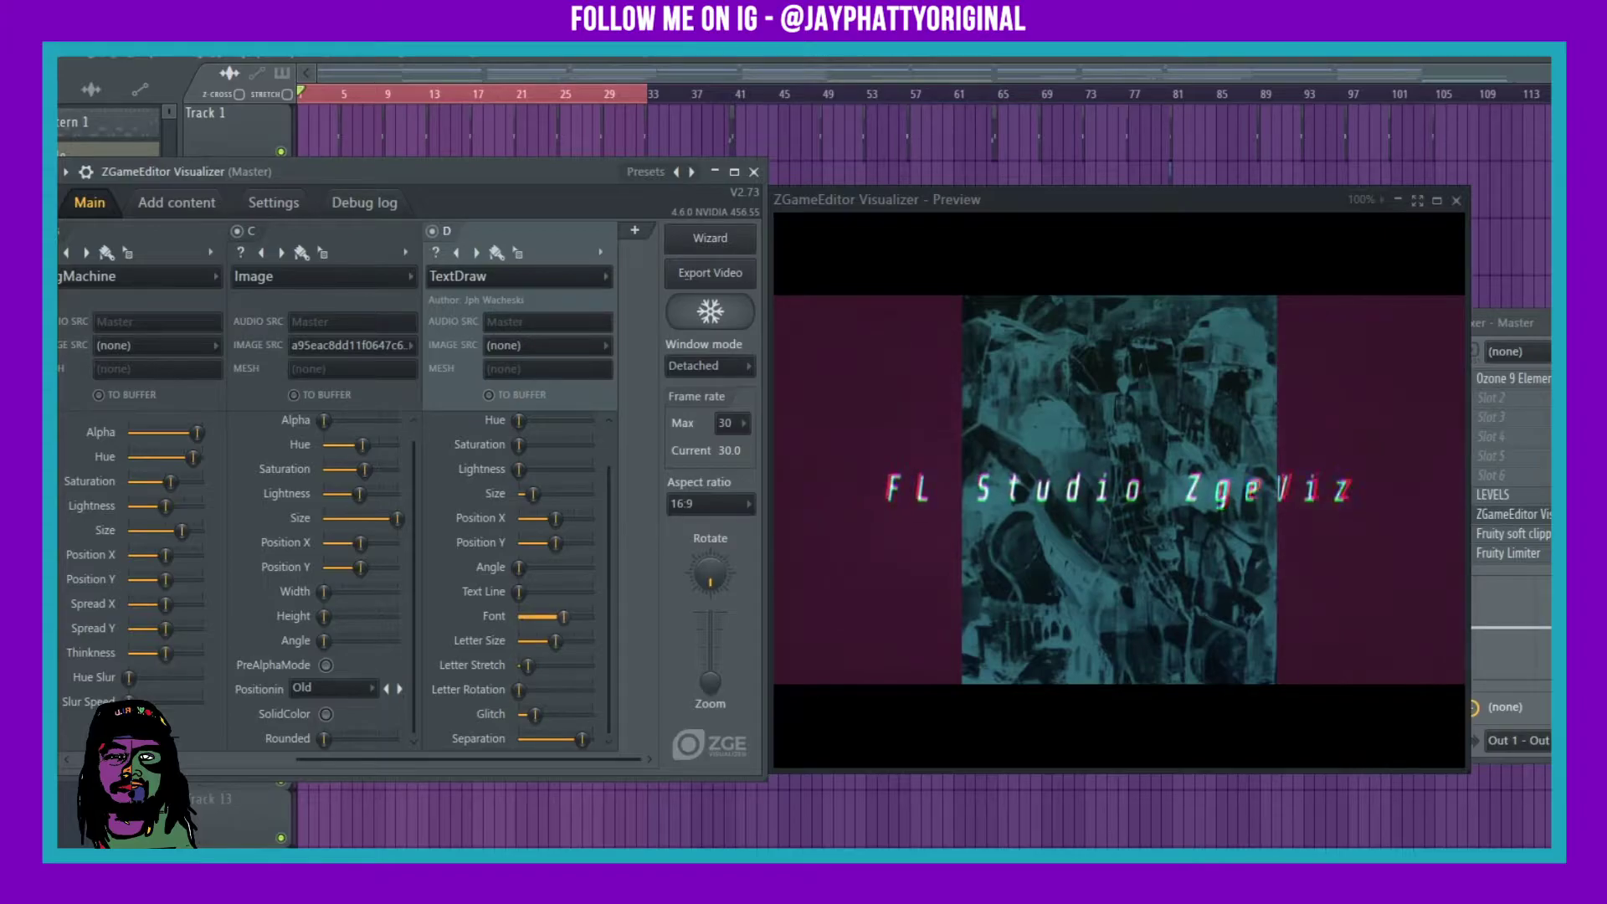
pyautogui.moveTo(519, 567)
pyautogui.mouseDown()
pyautogui.moveTo(549, 567)
pyautogui.moveTo(519, 567)
pyautogui.mouseUp()
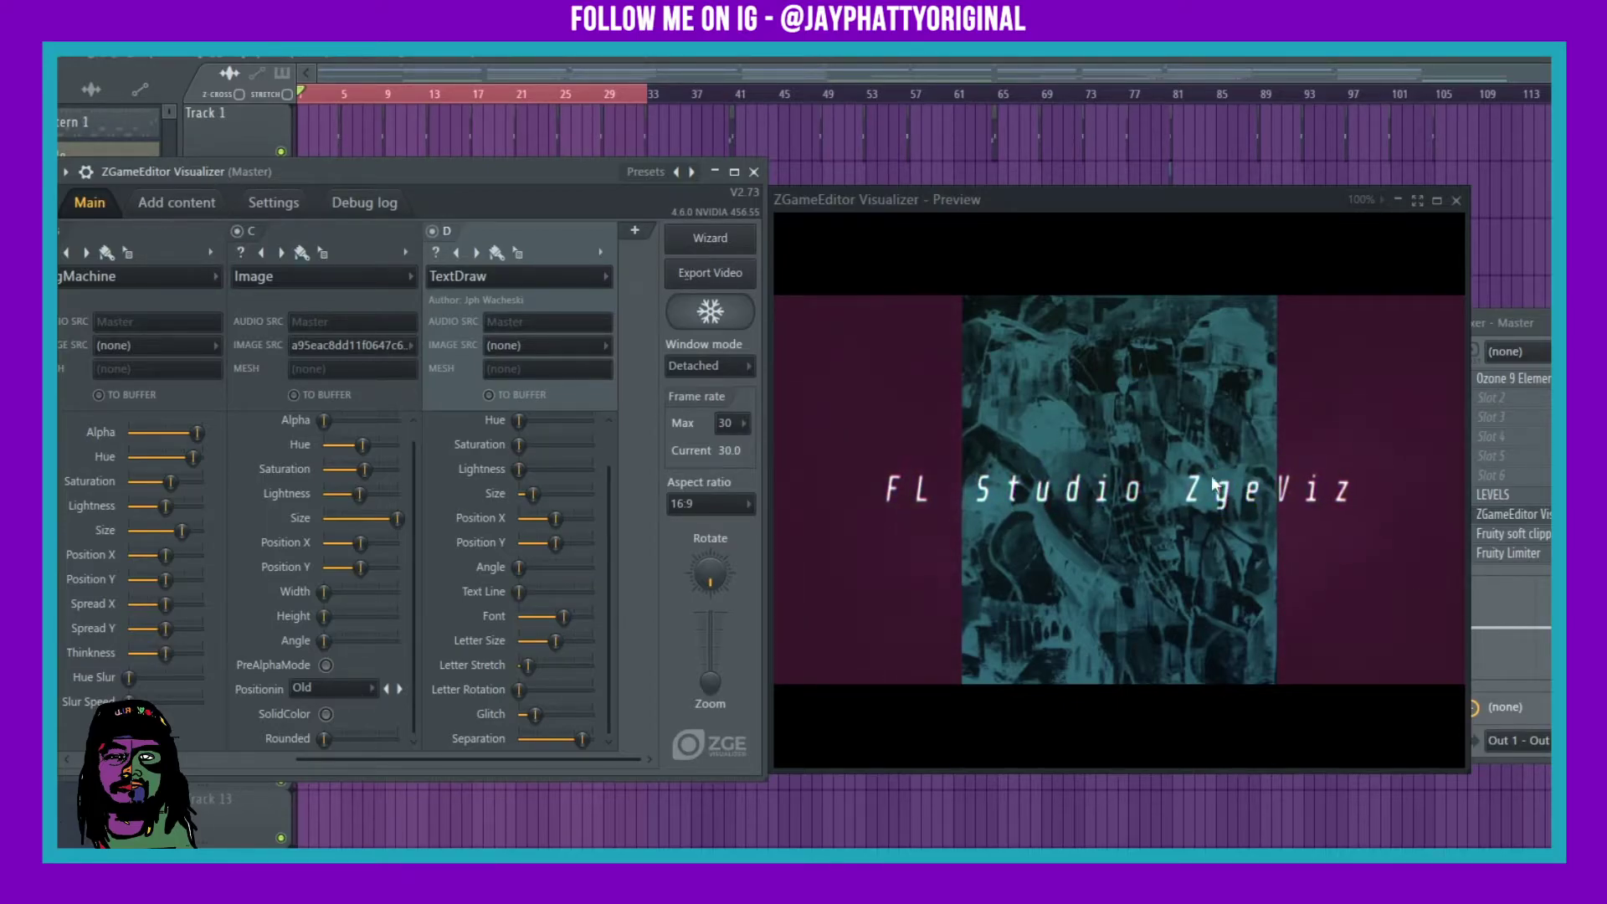
# Step: Enter the visualizer's text content as three lines: "Test Type", "My Beat" and "This Is Dope"
pyautogui.click(177, 202)
pyautogui.click(229, 236)
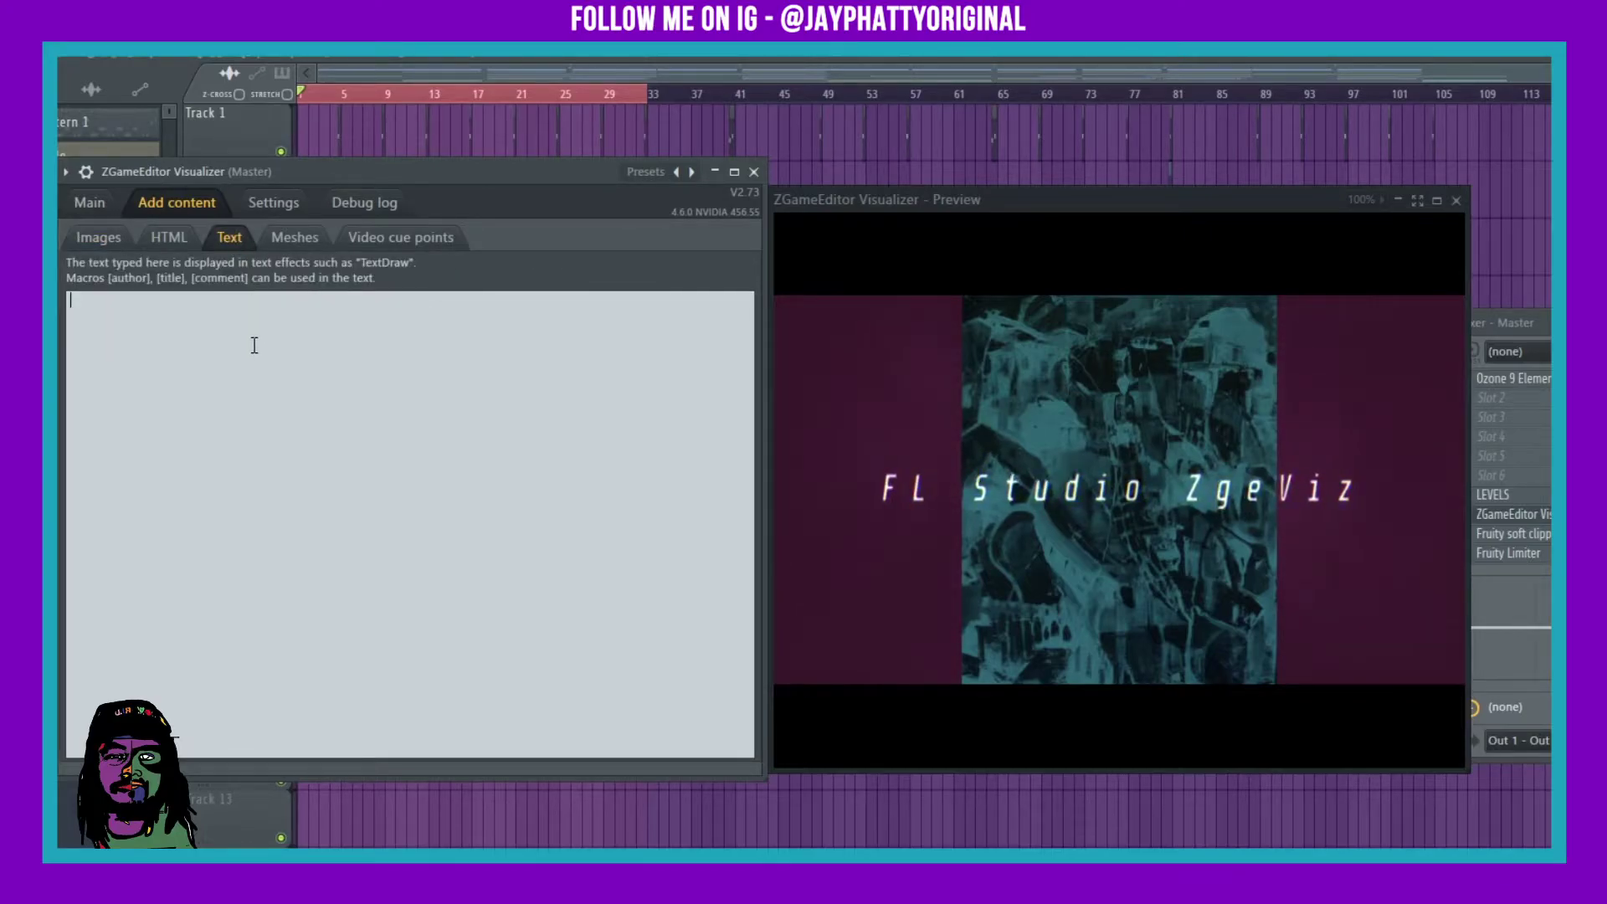
pyautogui.write('Test Type')
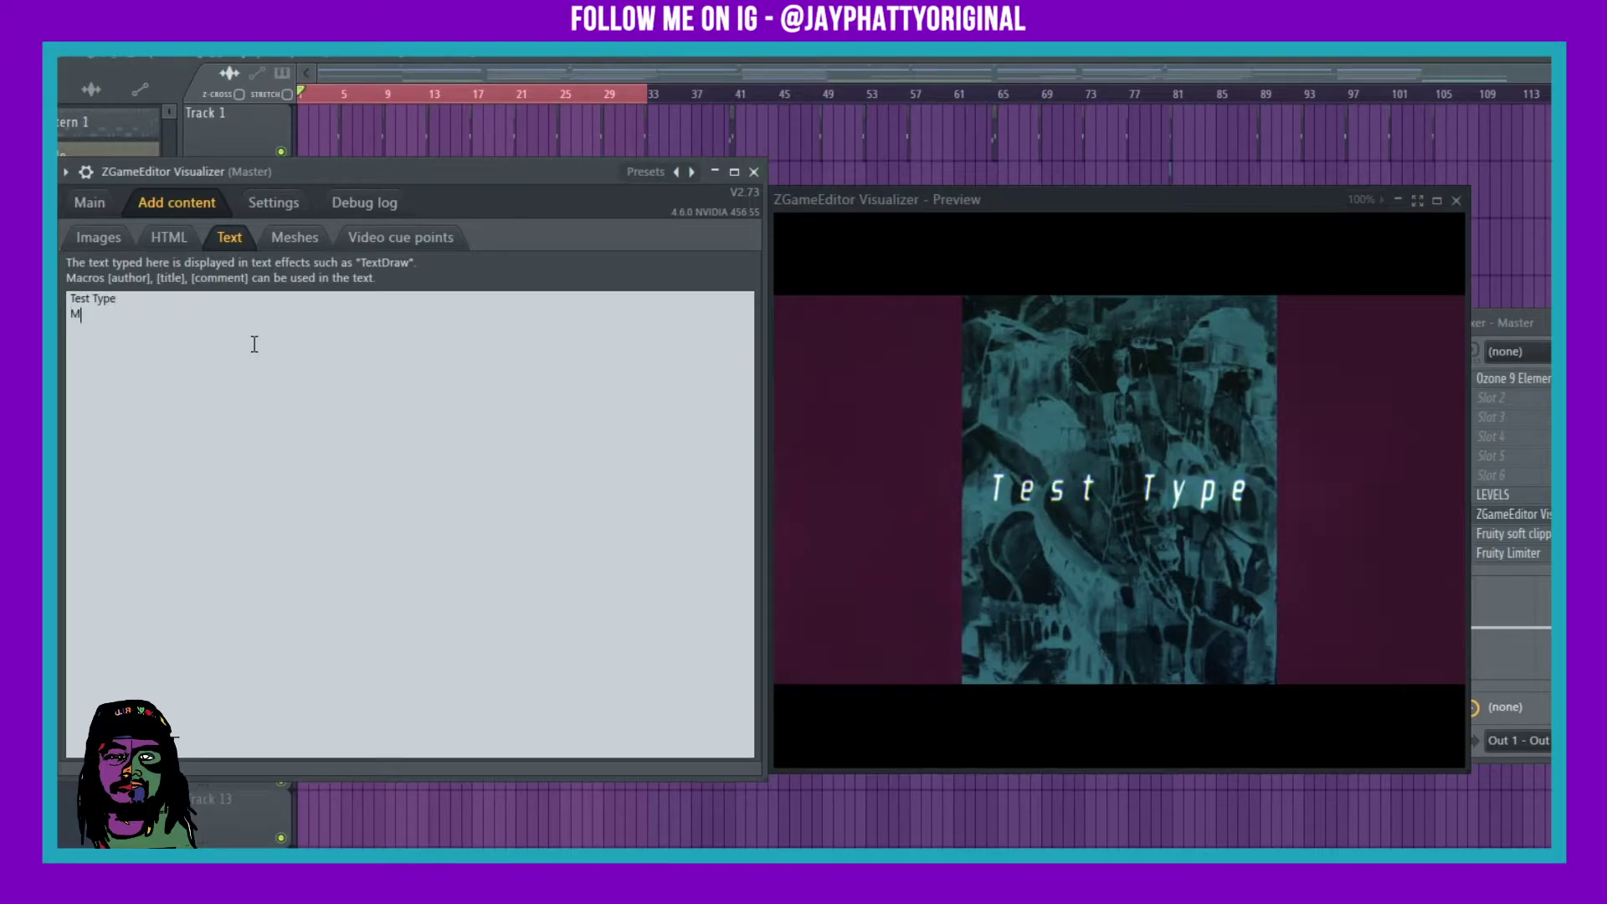
pyautogui.write('This Is Di')
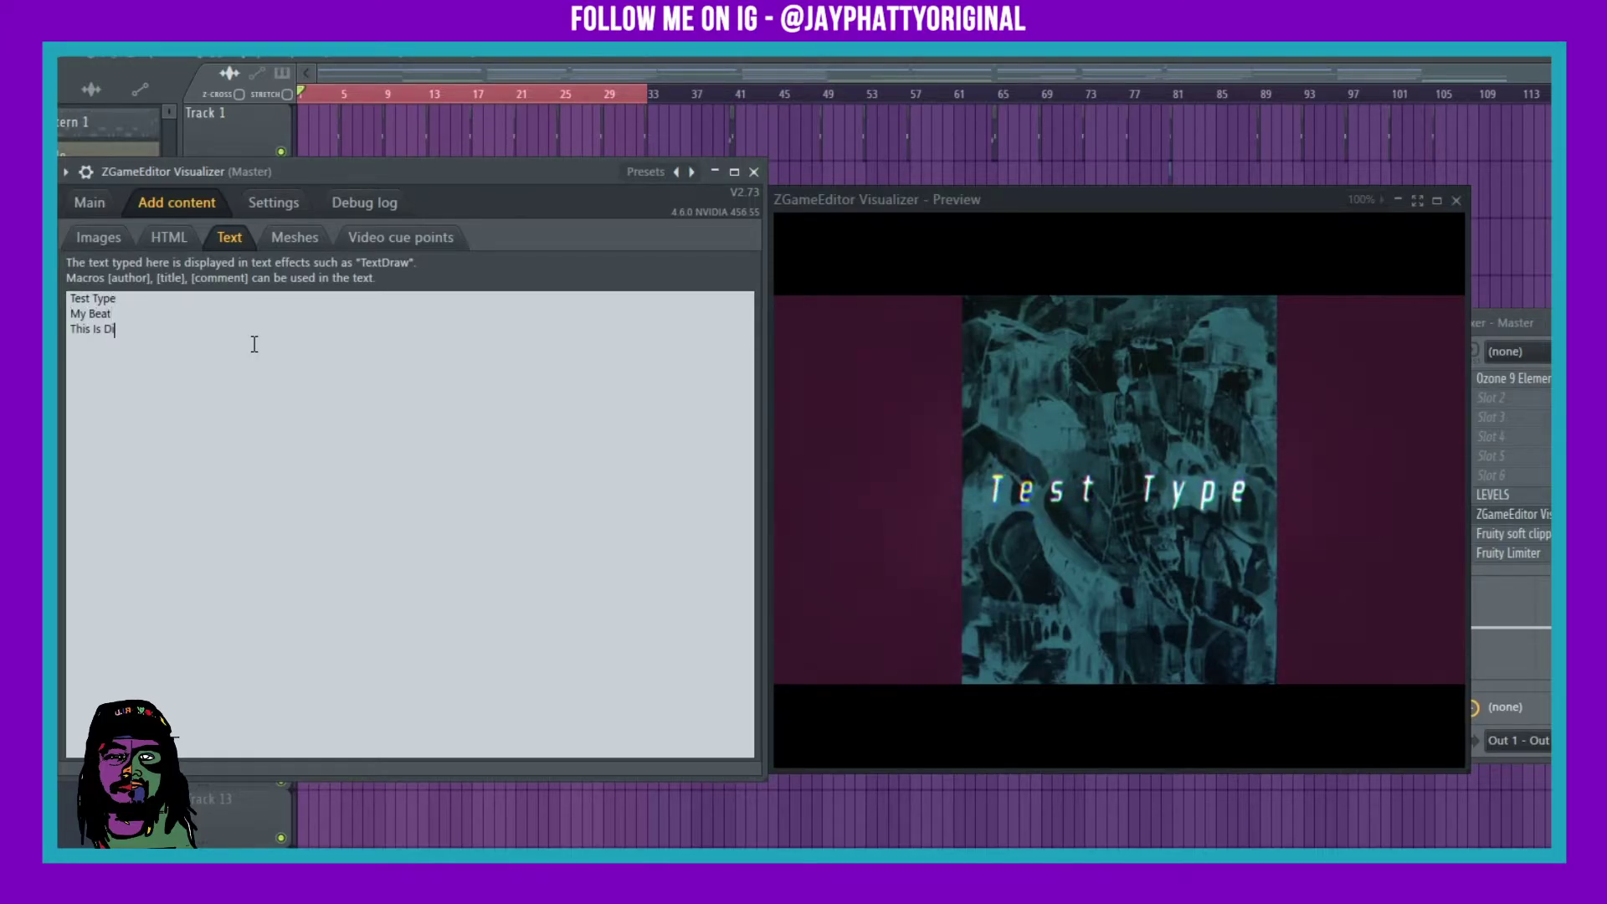
pyautogui.press('BackSpace')
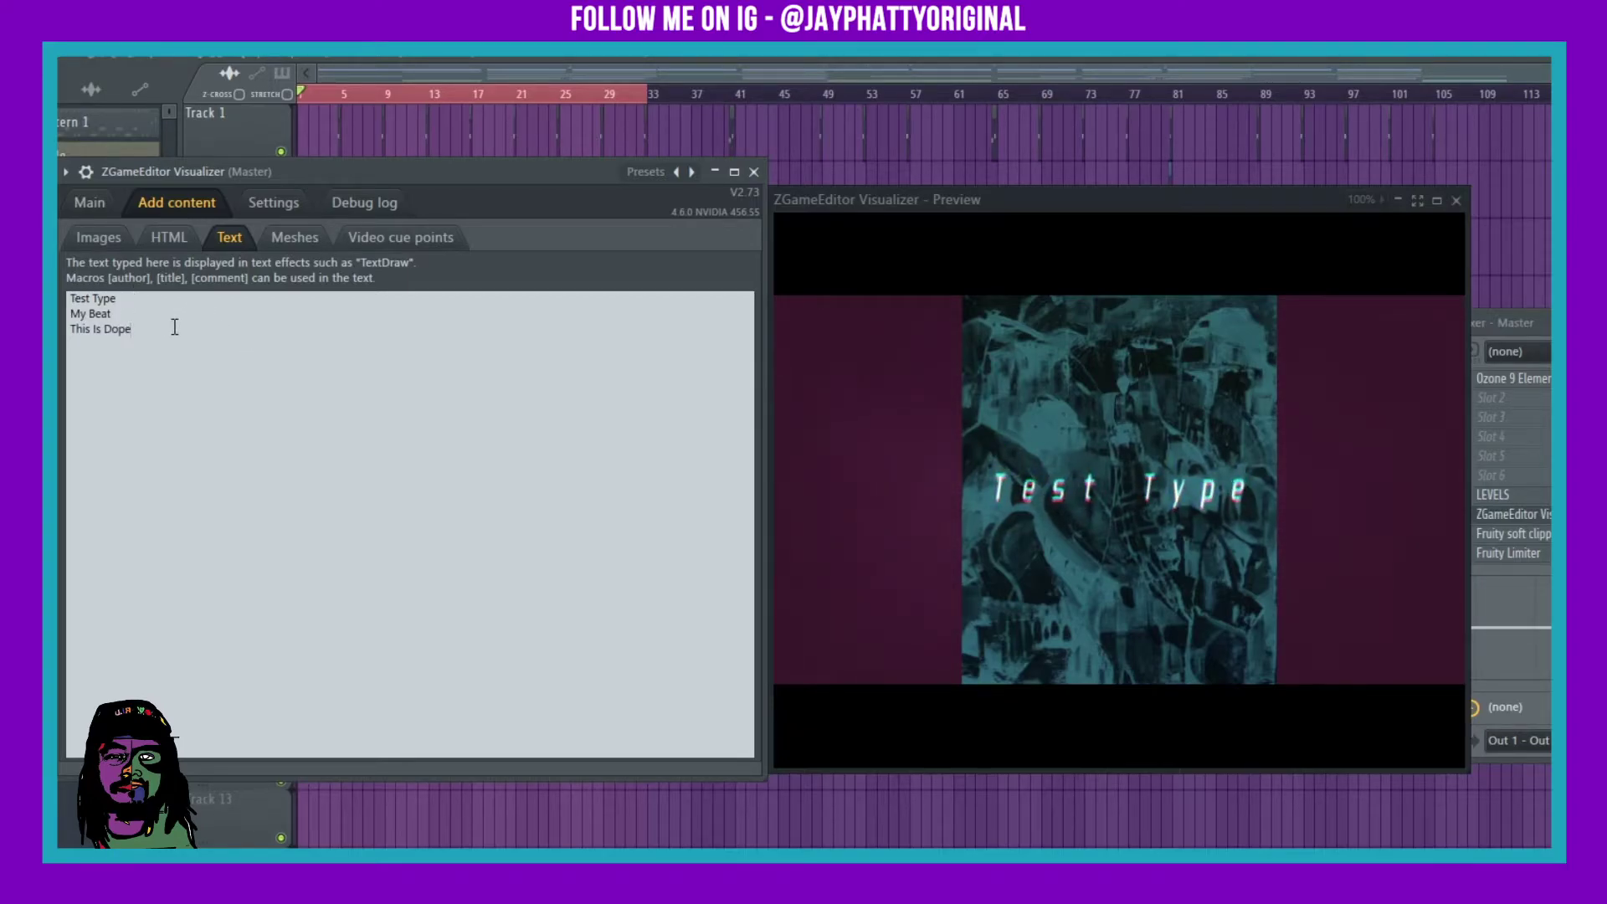
pyautogui.press('Return')
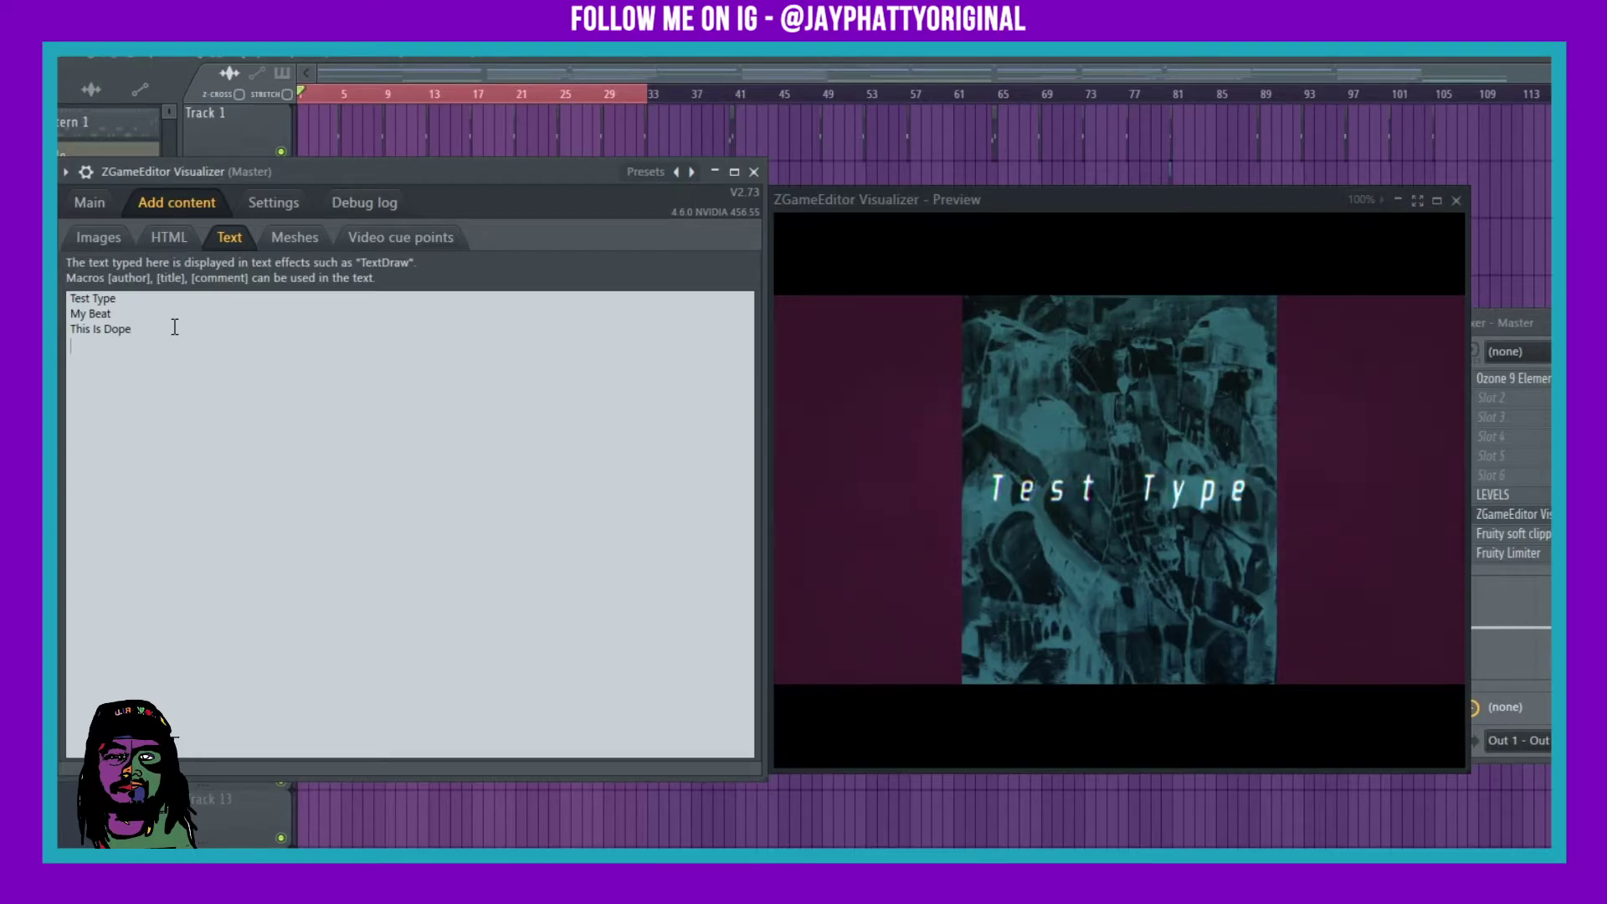
# Step: Try layer D's Text Line setting to display "My Beat", and return it to the first line
pyautogui.click(89, 202)
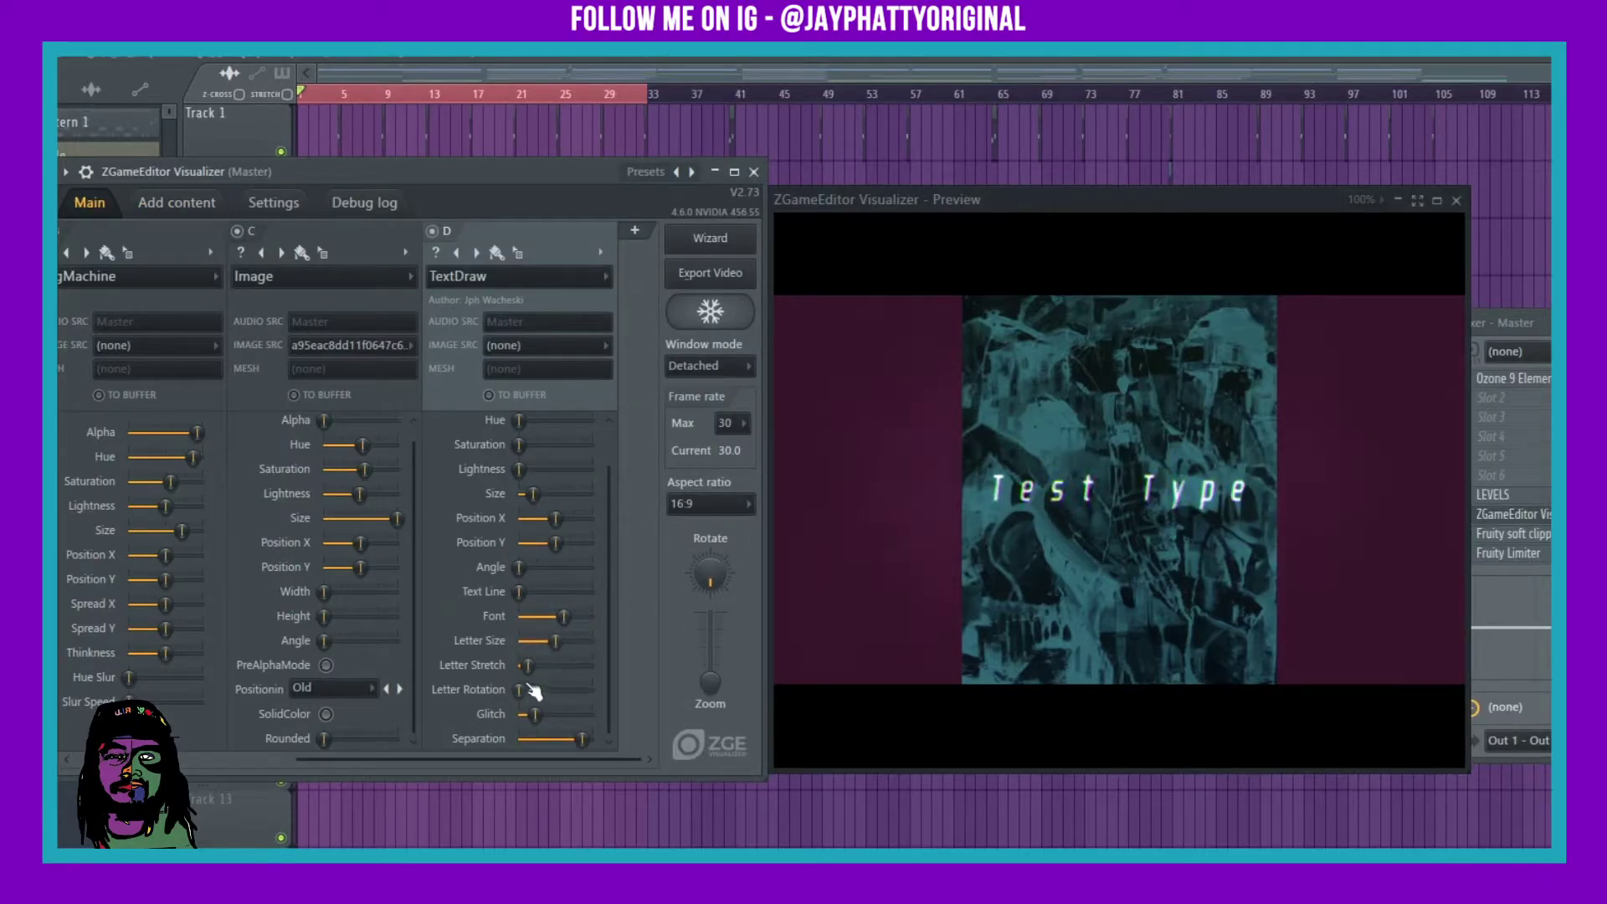
pyautogui.moveTo(520, 592); pyautogui.dragTo(559, 592)
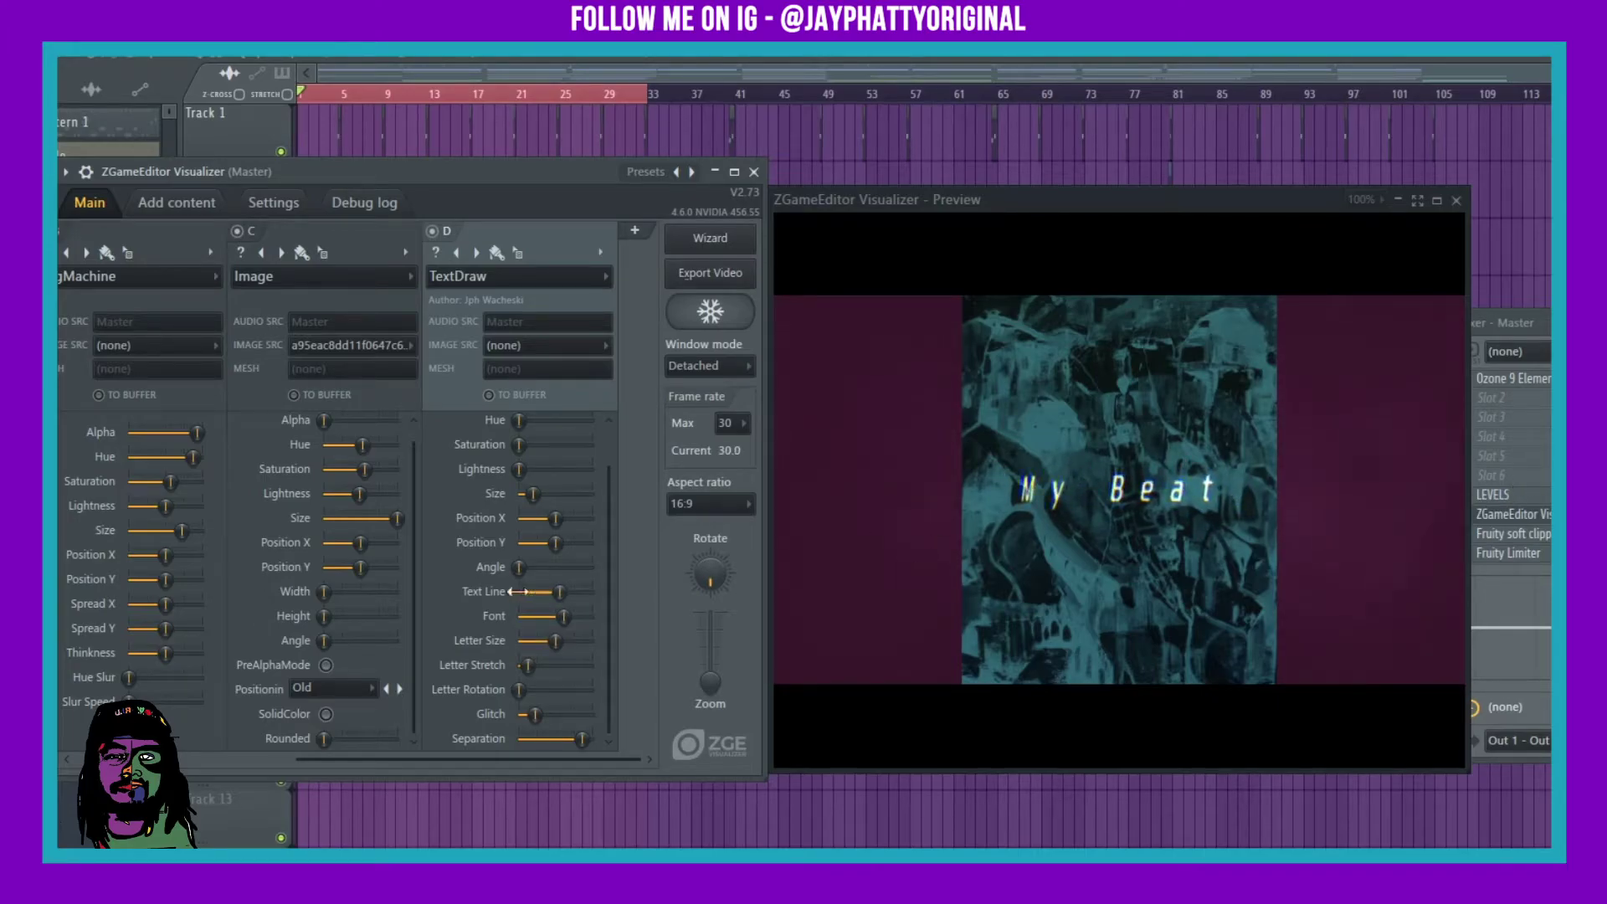
pyautogui.moveTo(559, 592); pyautogui.dragTo(520, 592)
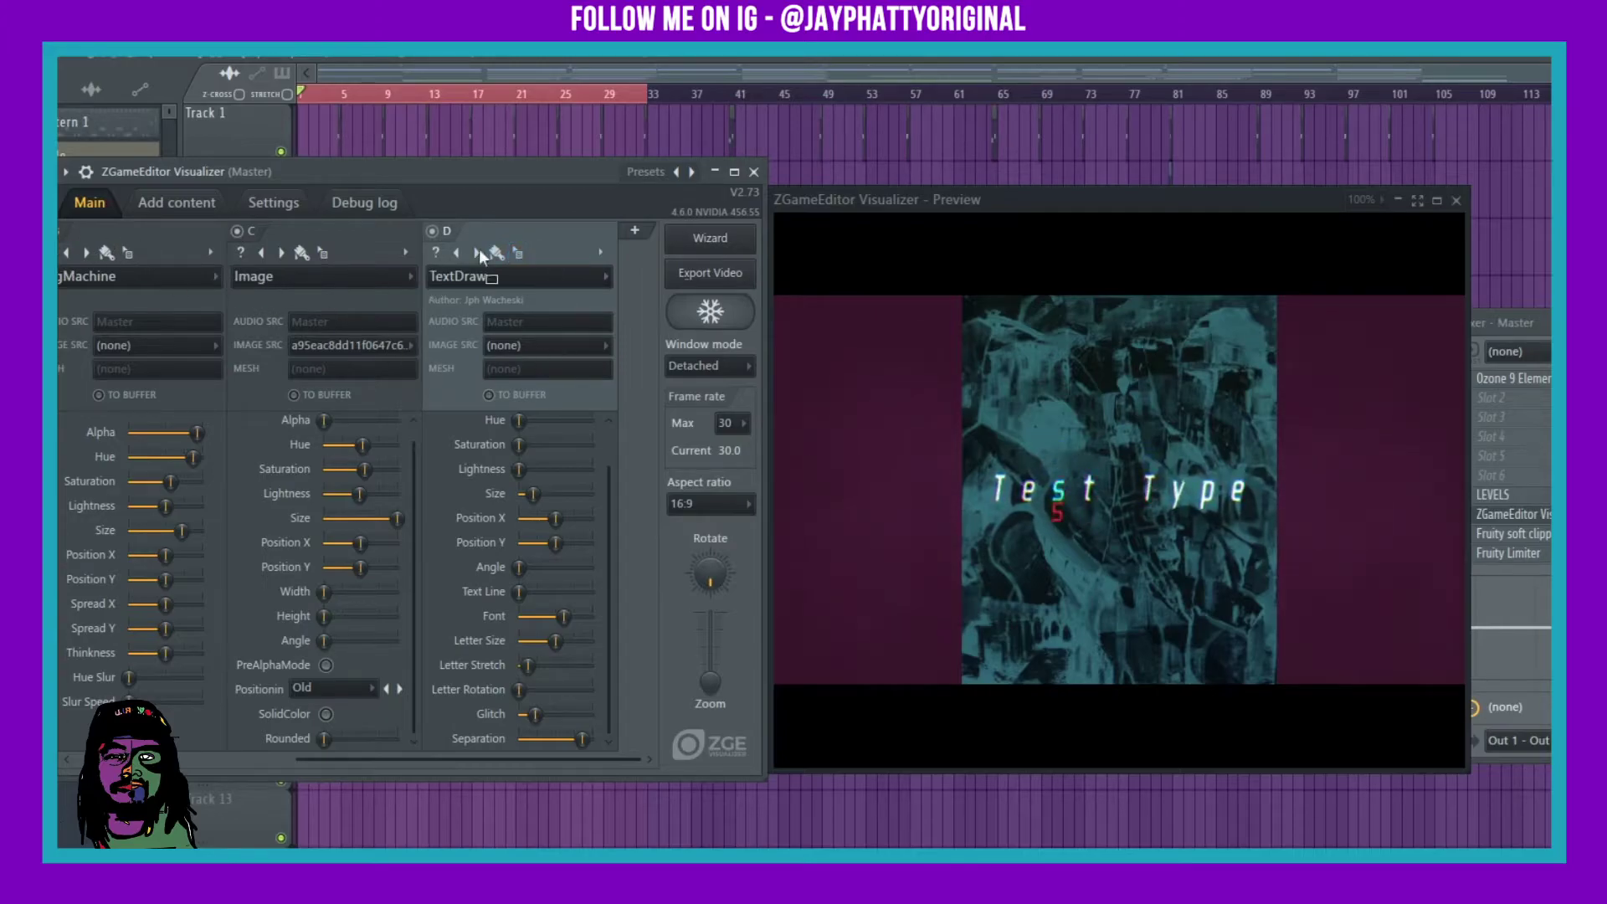
pyautogui.click(635, 233)
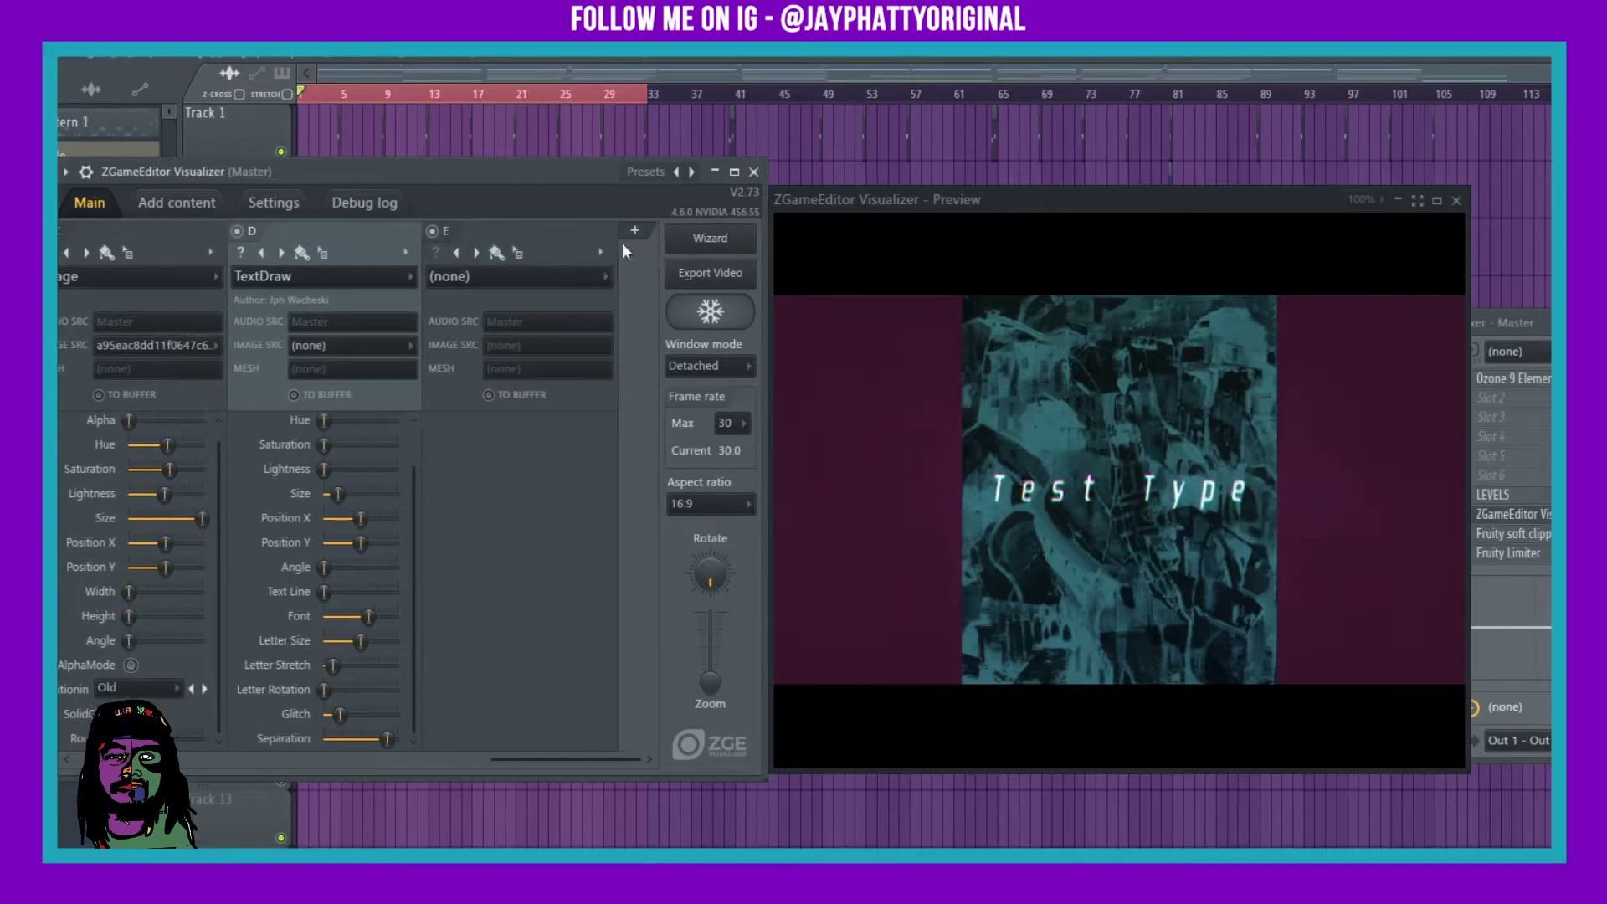
pyautogui.click(519, 253)
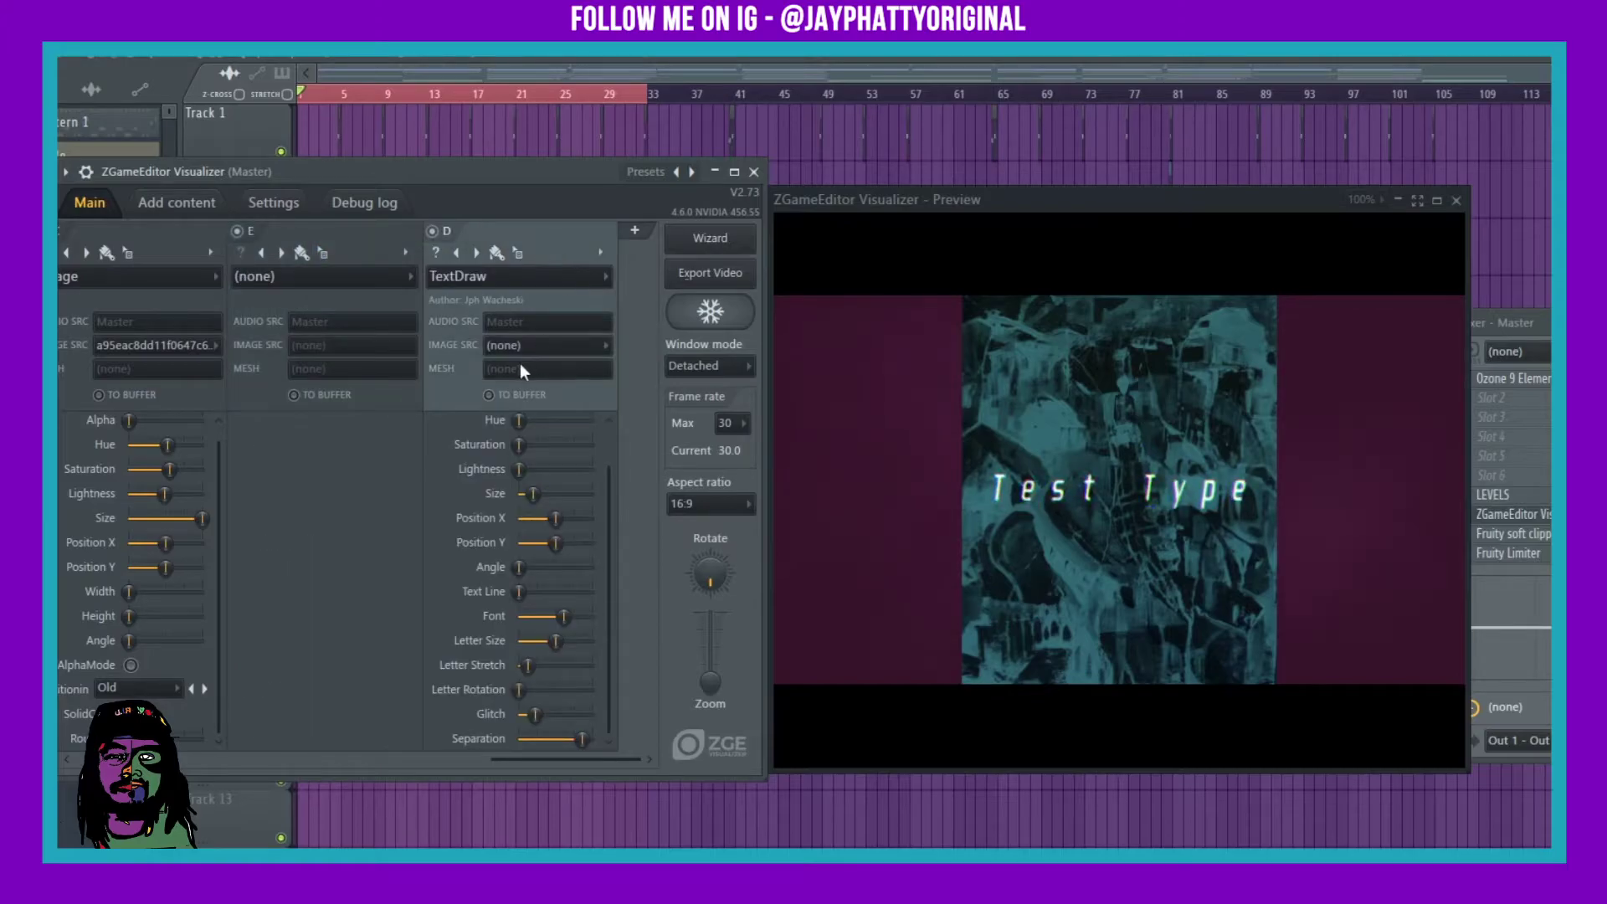
pyautogui.click(457, 252)
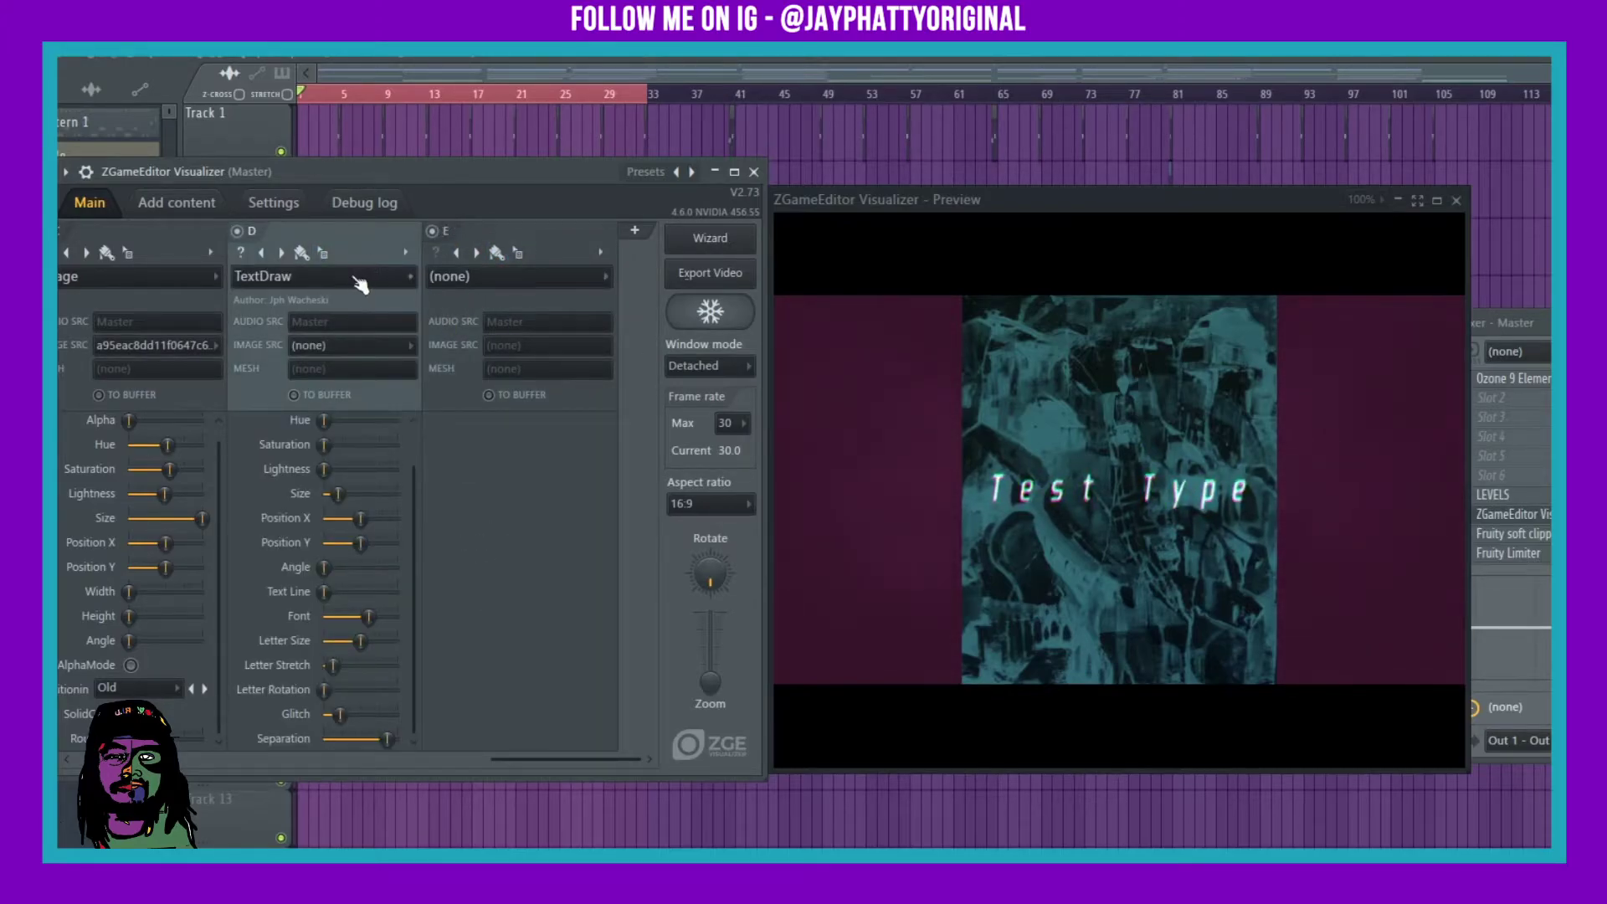
pyautogui.click(617, 255)
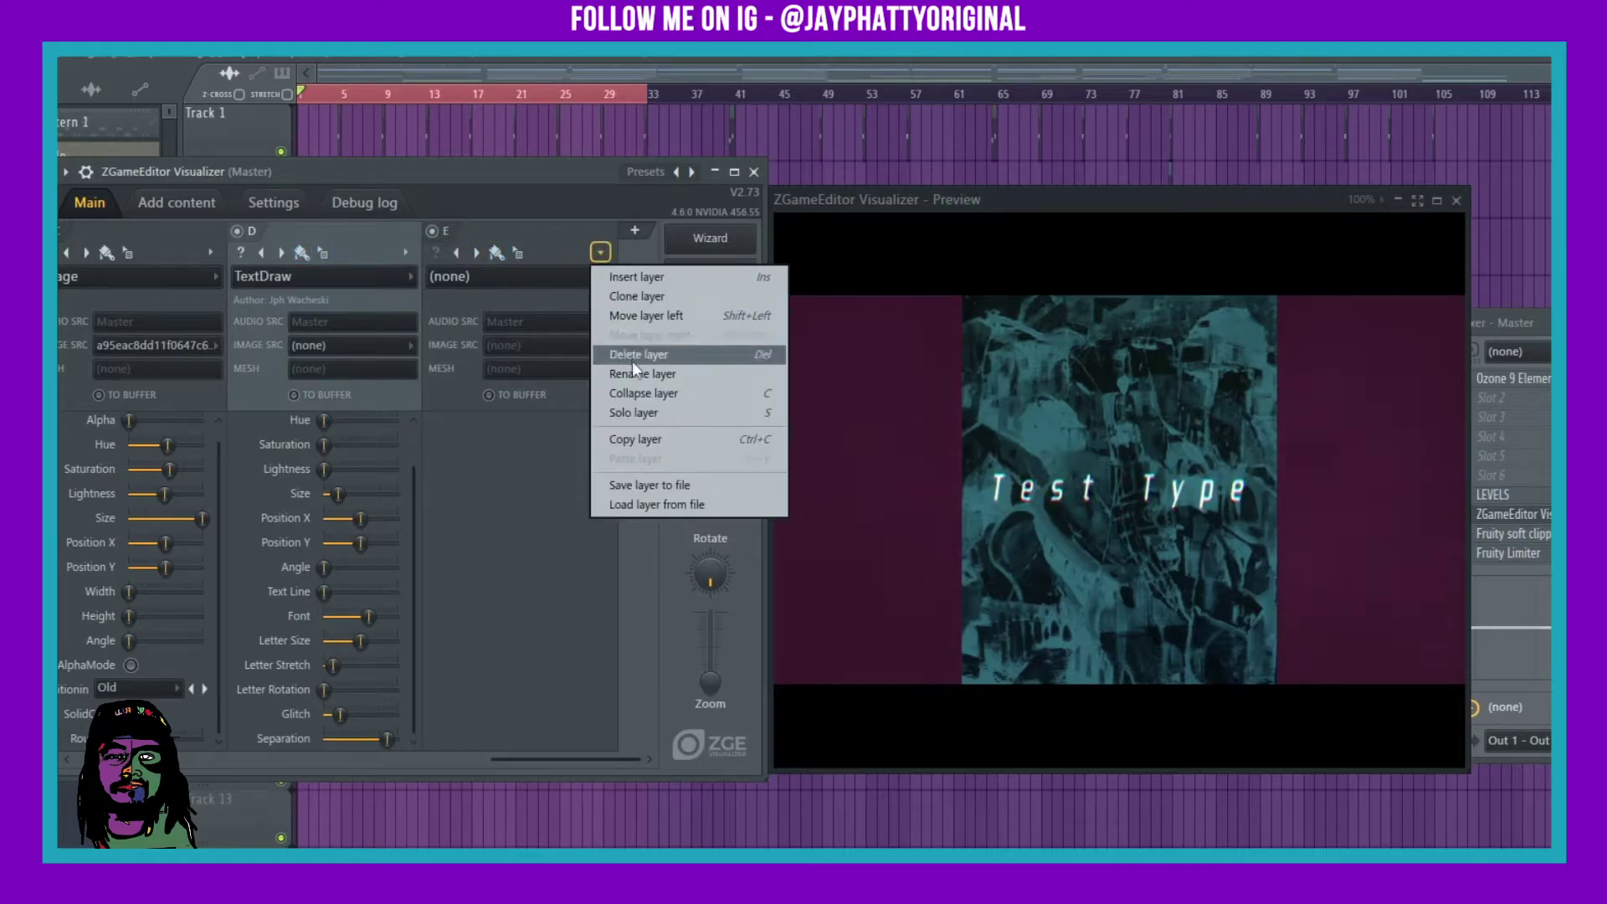
pyautogui.click(661, 355)
pyautogui.click(760, 550)
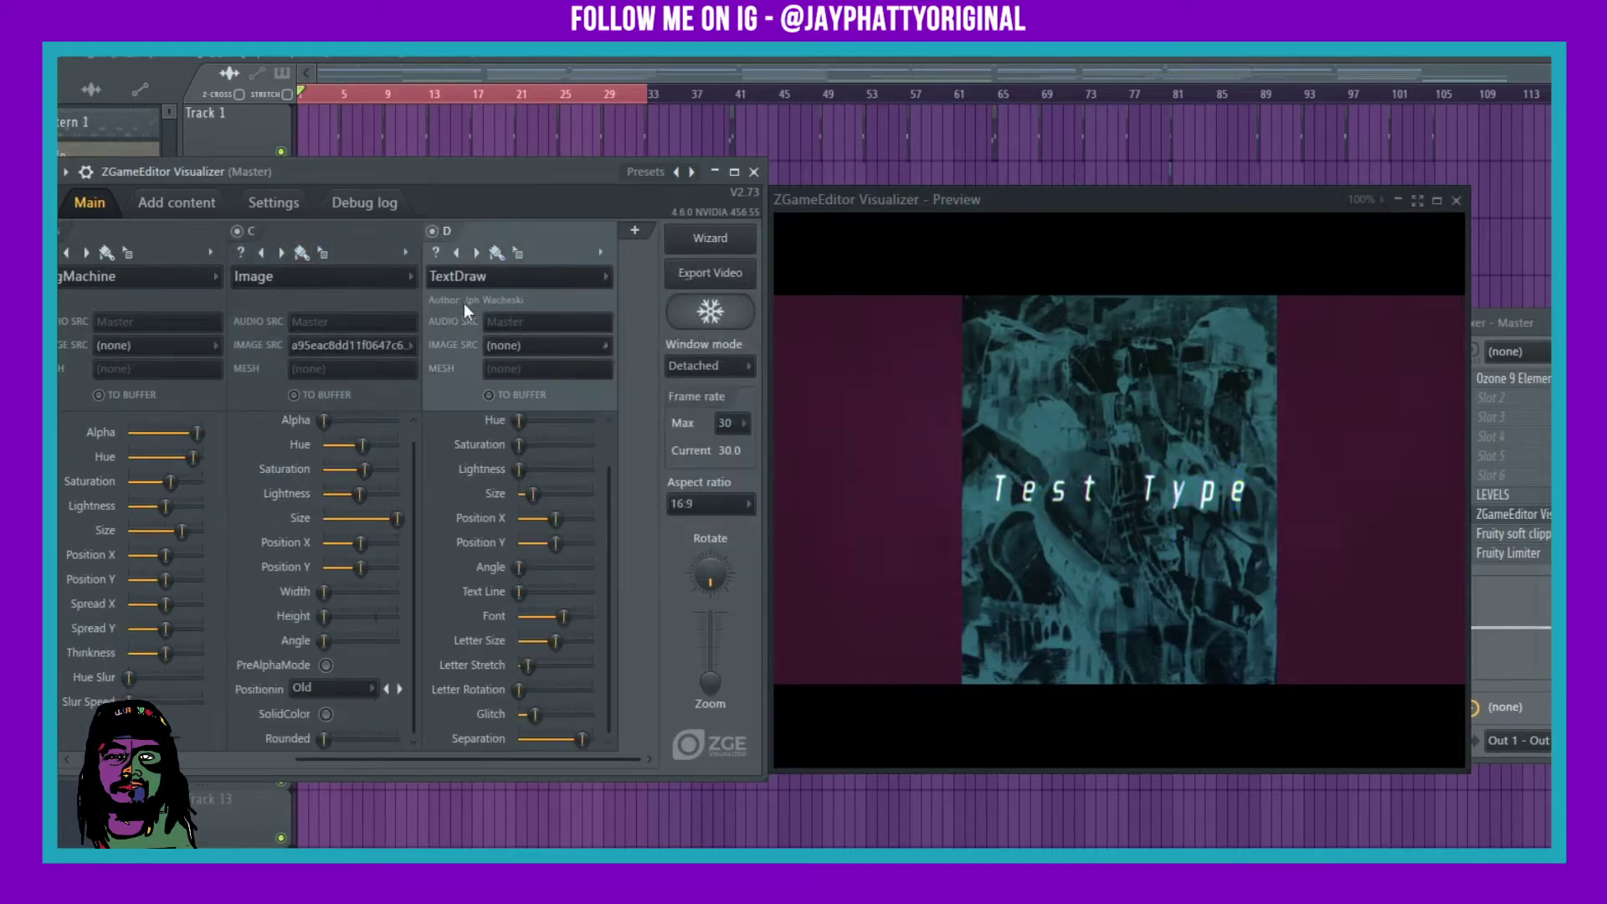
# Step: Clone TextDraw layer D, set the copy's Text Line to "My Beat", and place it below "Test Type" using Position Y
pyautogui.click(599, 253)
pyautogui.click(622, 290)
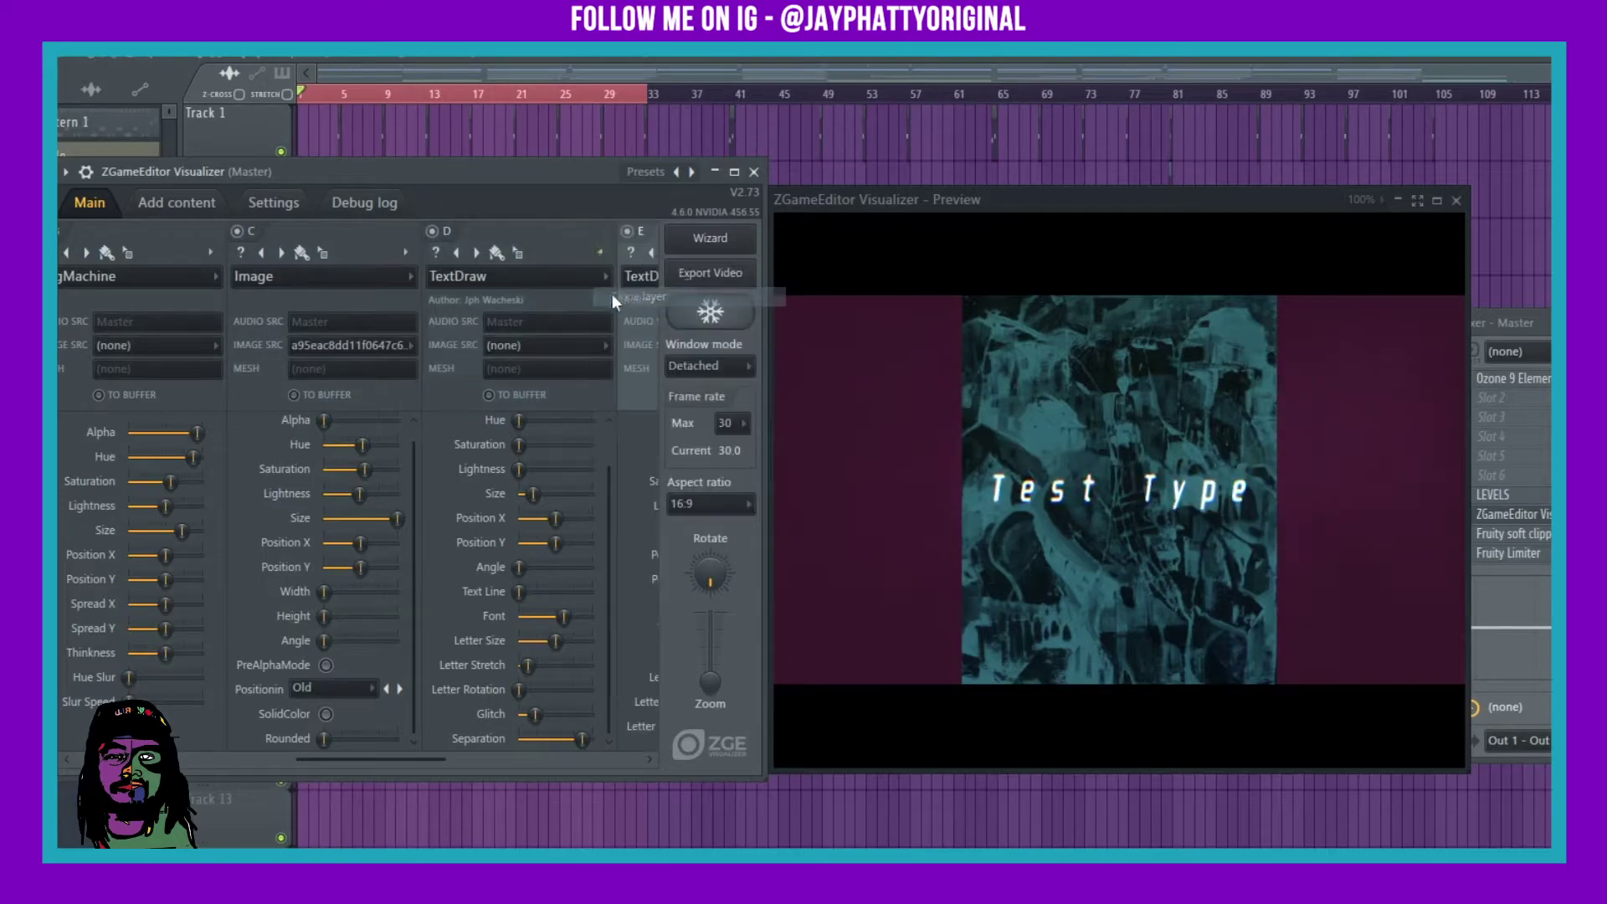
pyautogui.hscroll(2, 523, 240)
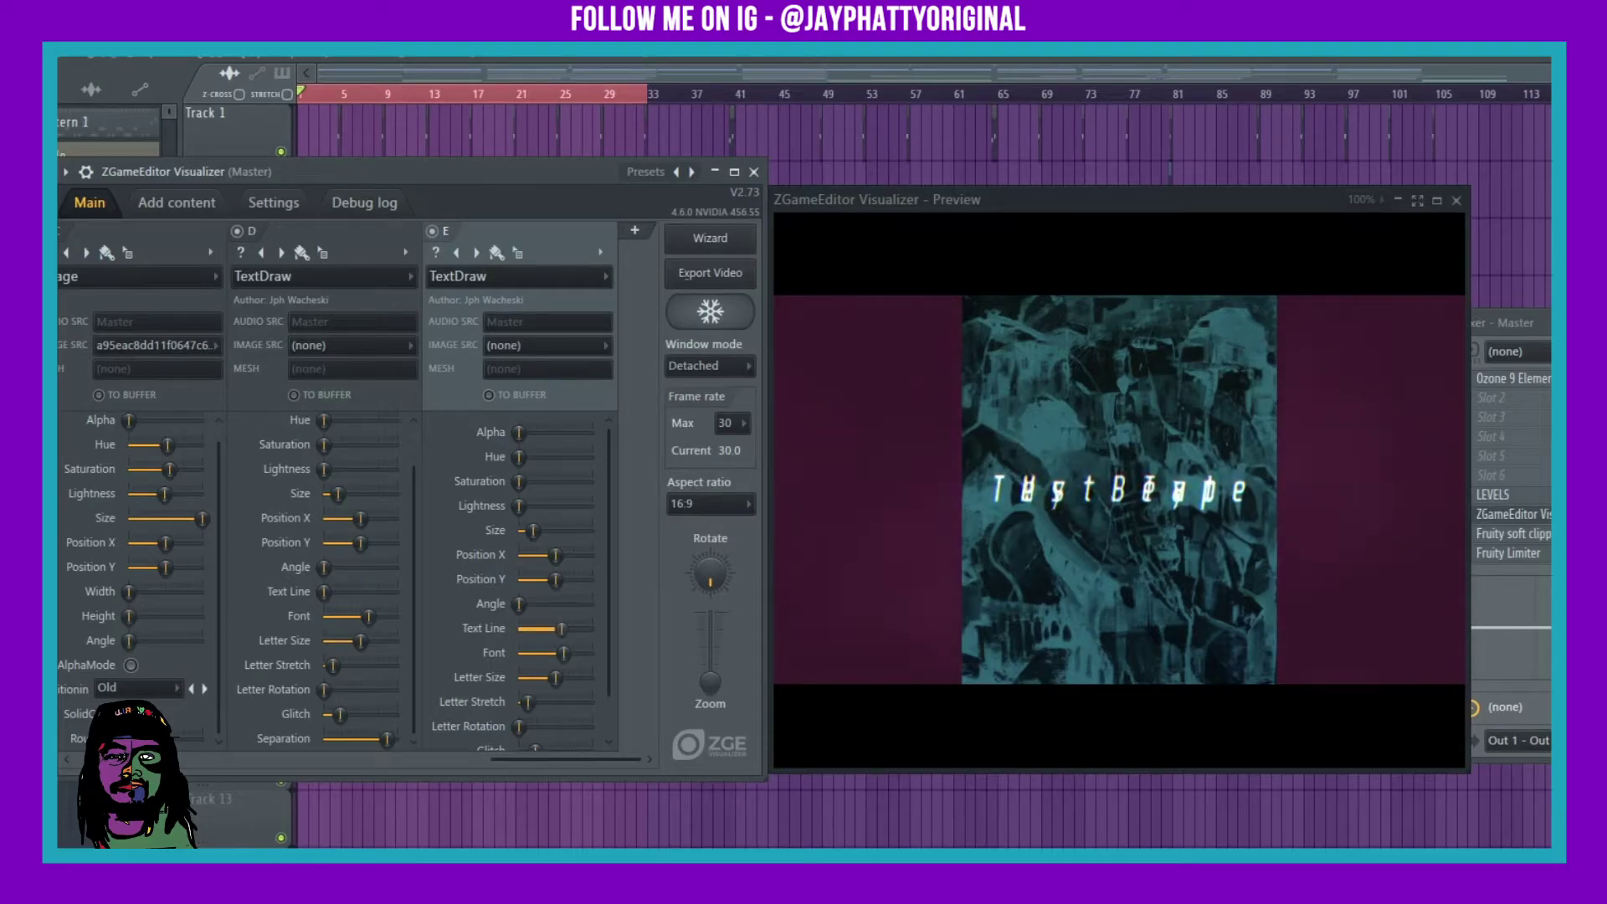
pyautogui.moveTo(574, 581)
pyautogui.mouseDown()
pyautogui.moveTo(574, 557)
pyautogui.moveTo(574, 596)
pyautogui.mouseUp()
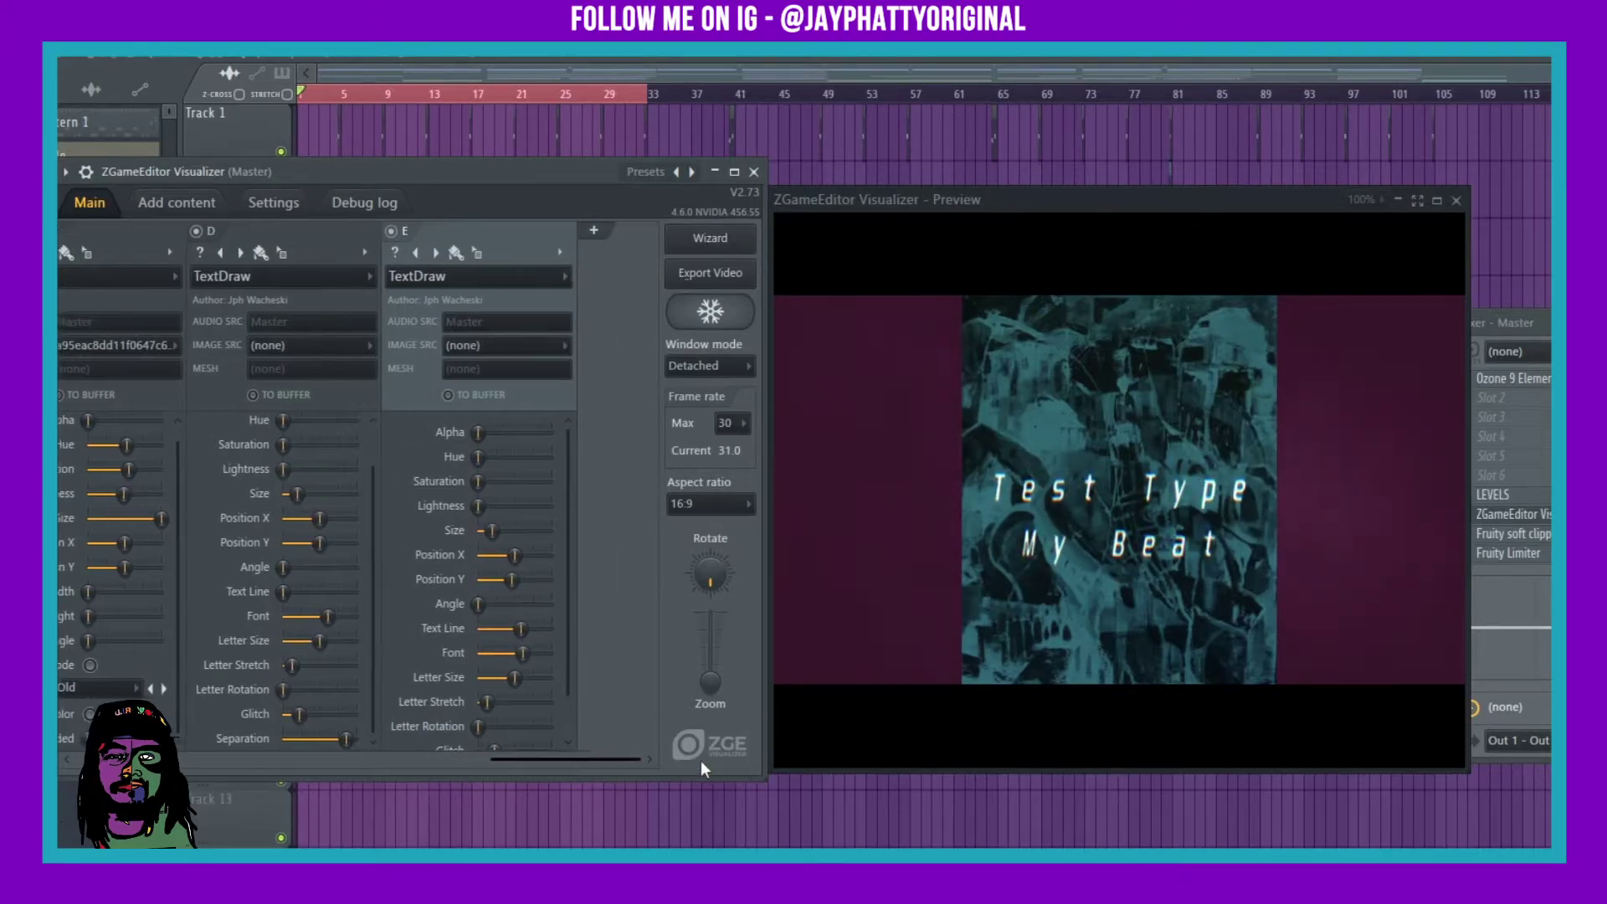
# Step: Add an empty layer F and switch off text layers E and D and image layer C
pyautogui.click(638, 232)
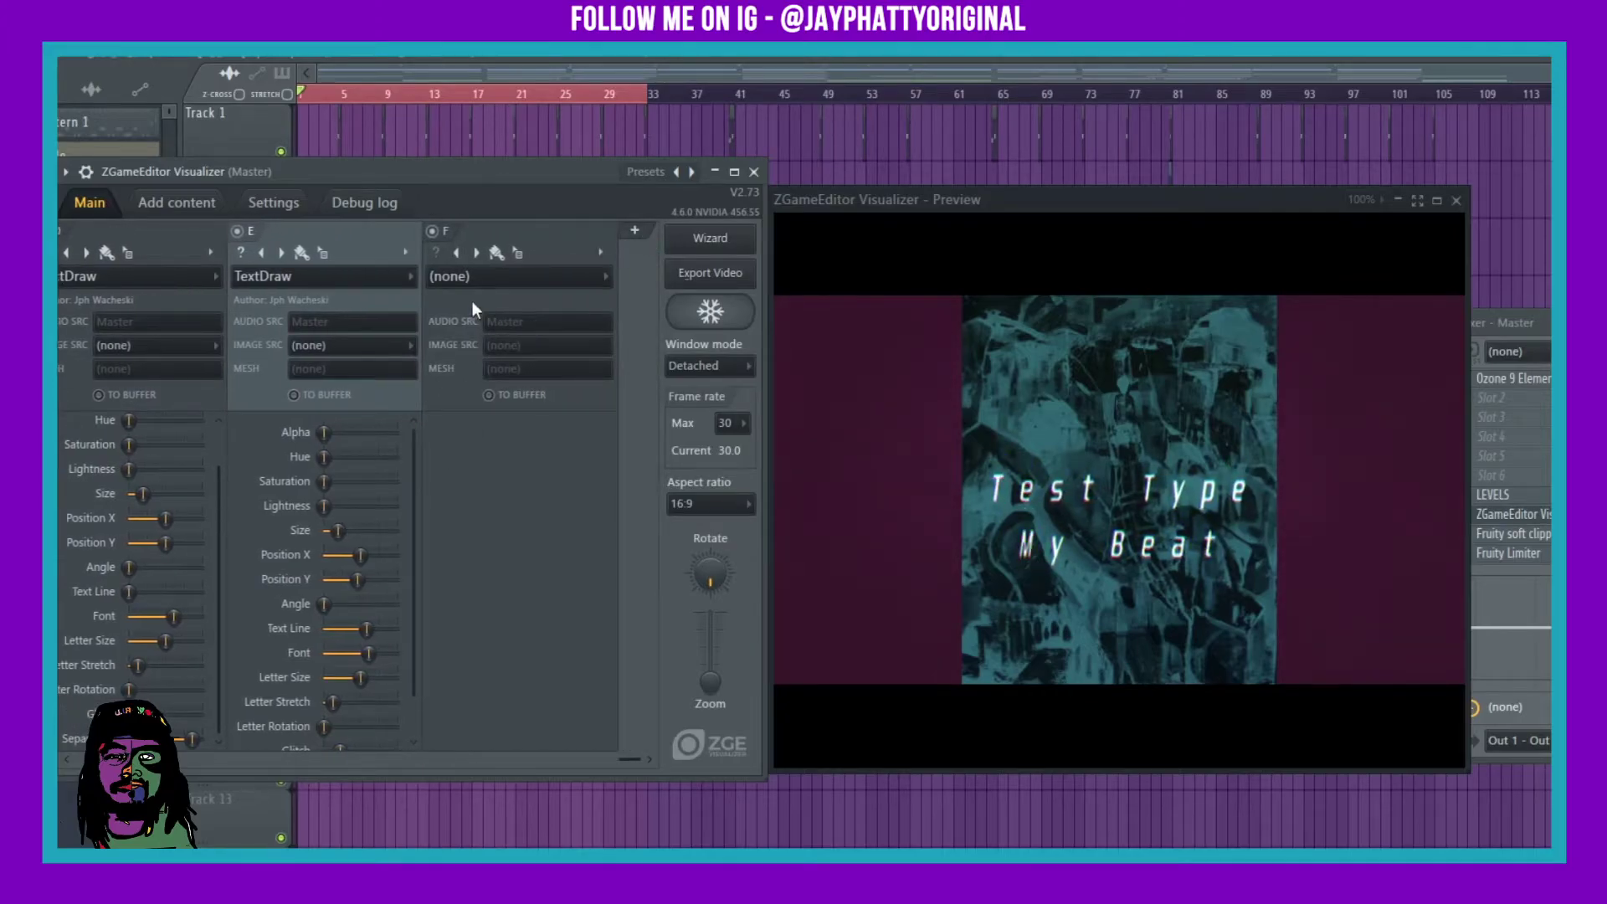
pyautogui.click(237, 232)
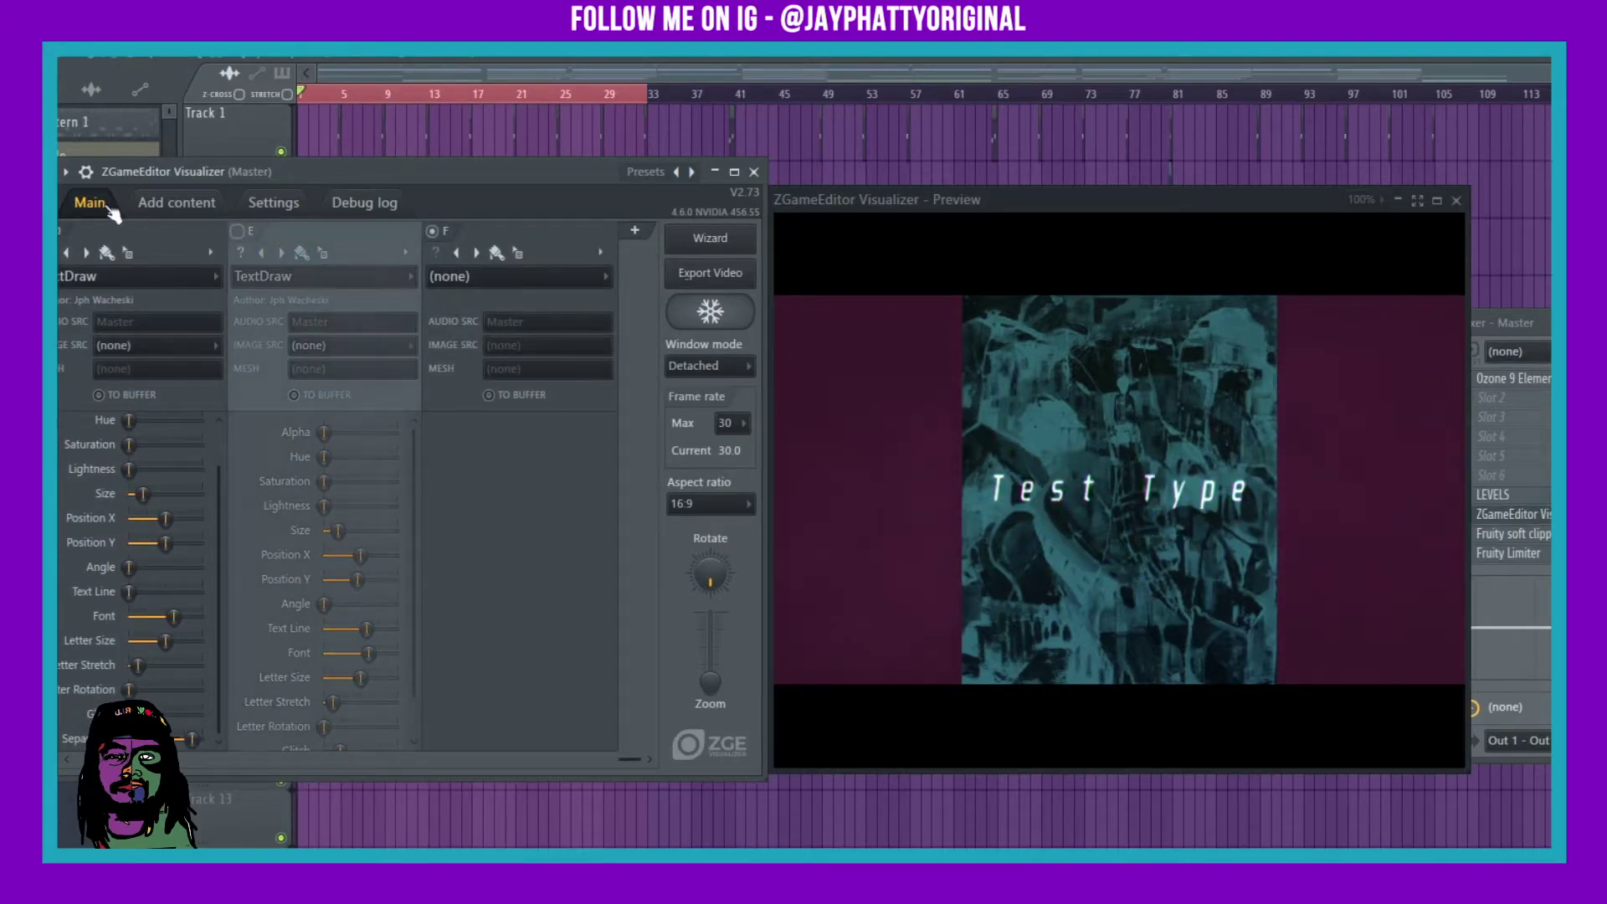
pyautogui.click(74, 233)
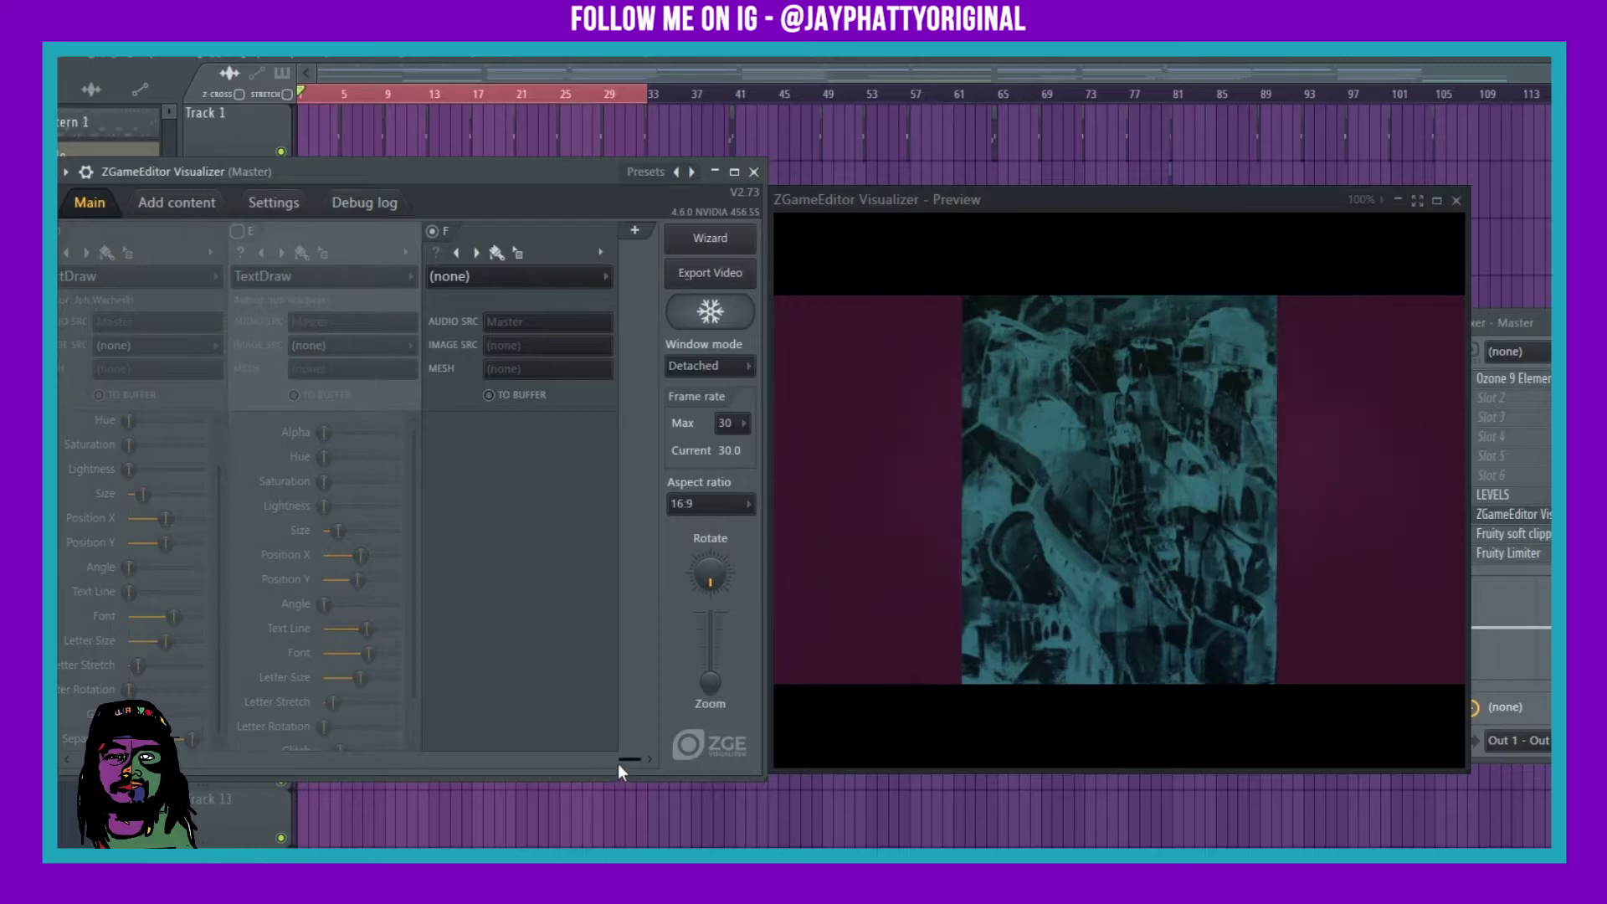
pyautogui.moveTo(617, 763); pyautogui.dragTo(289, 780)
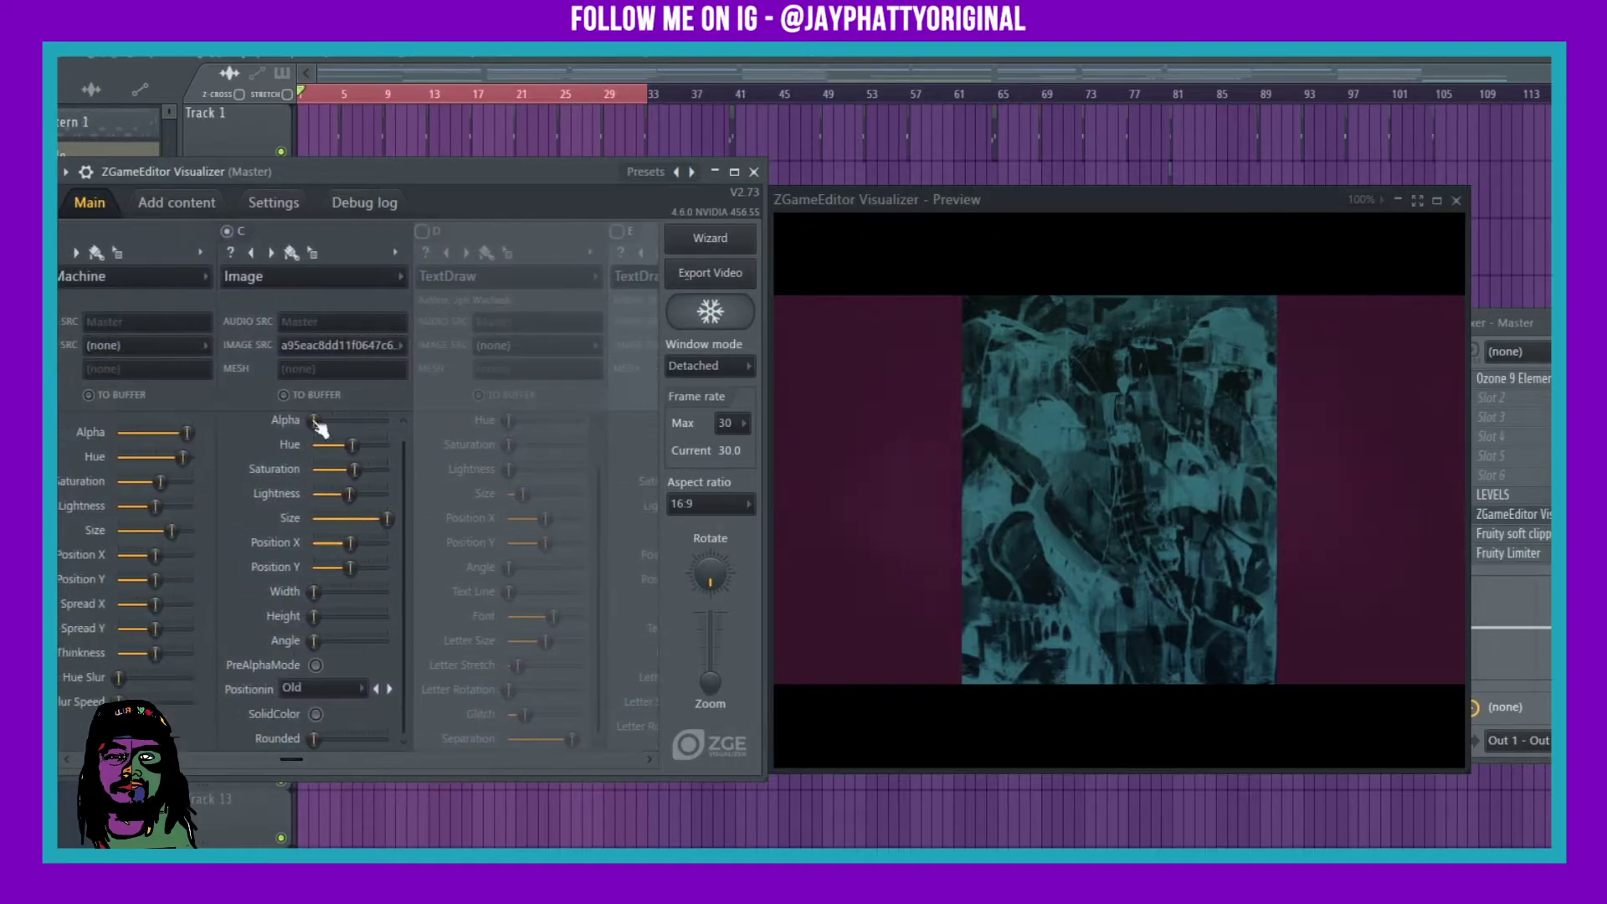
pyautogui.click(229, 233)
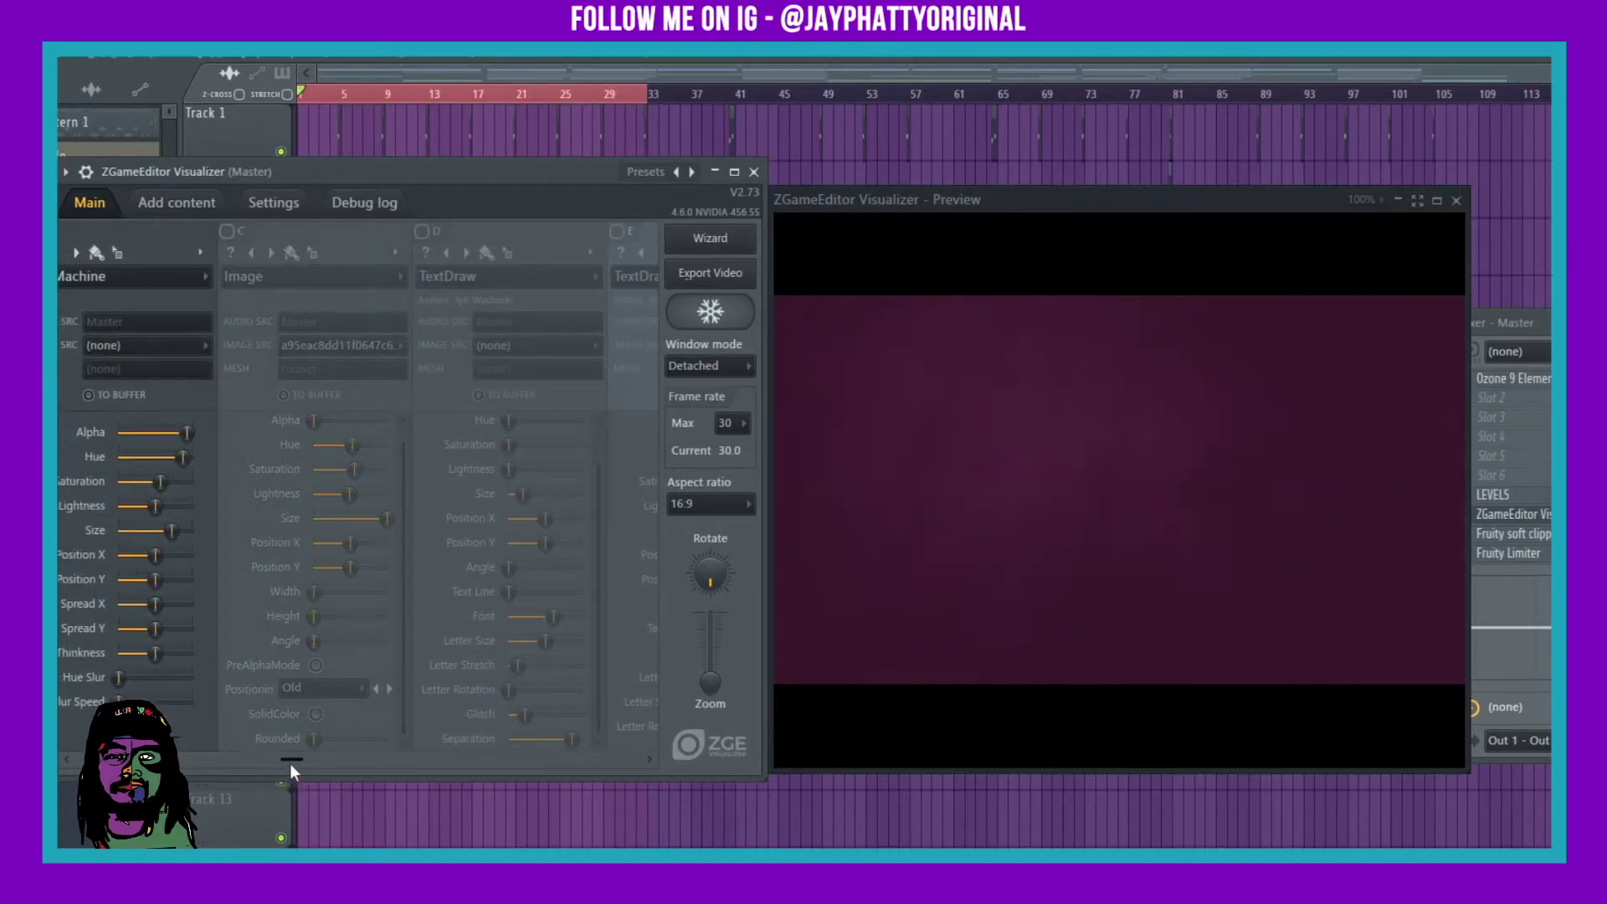
# Step: Load the Audio Plane peak effect into layer F and start playing the song to see it react
pyautogui.moveTo(289, 763); pyautogui.dragTo(627, 781)
pyautogui.click(462, 279)
pyautogui.click(498, 278)
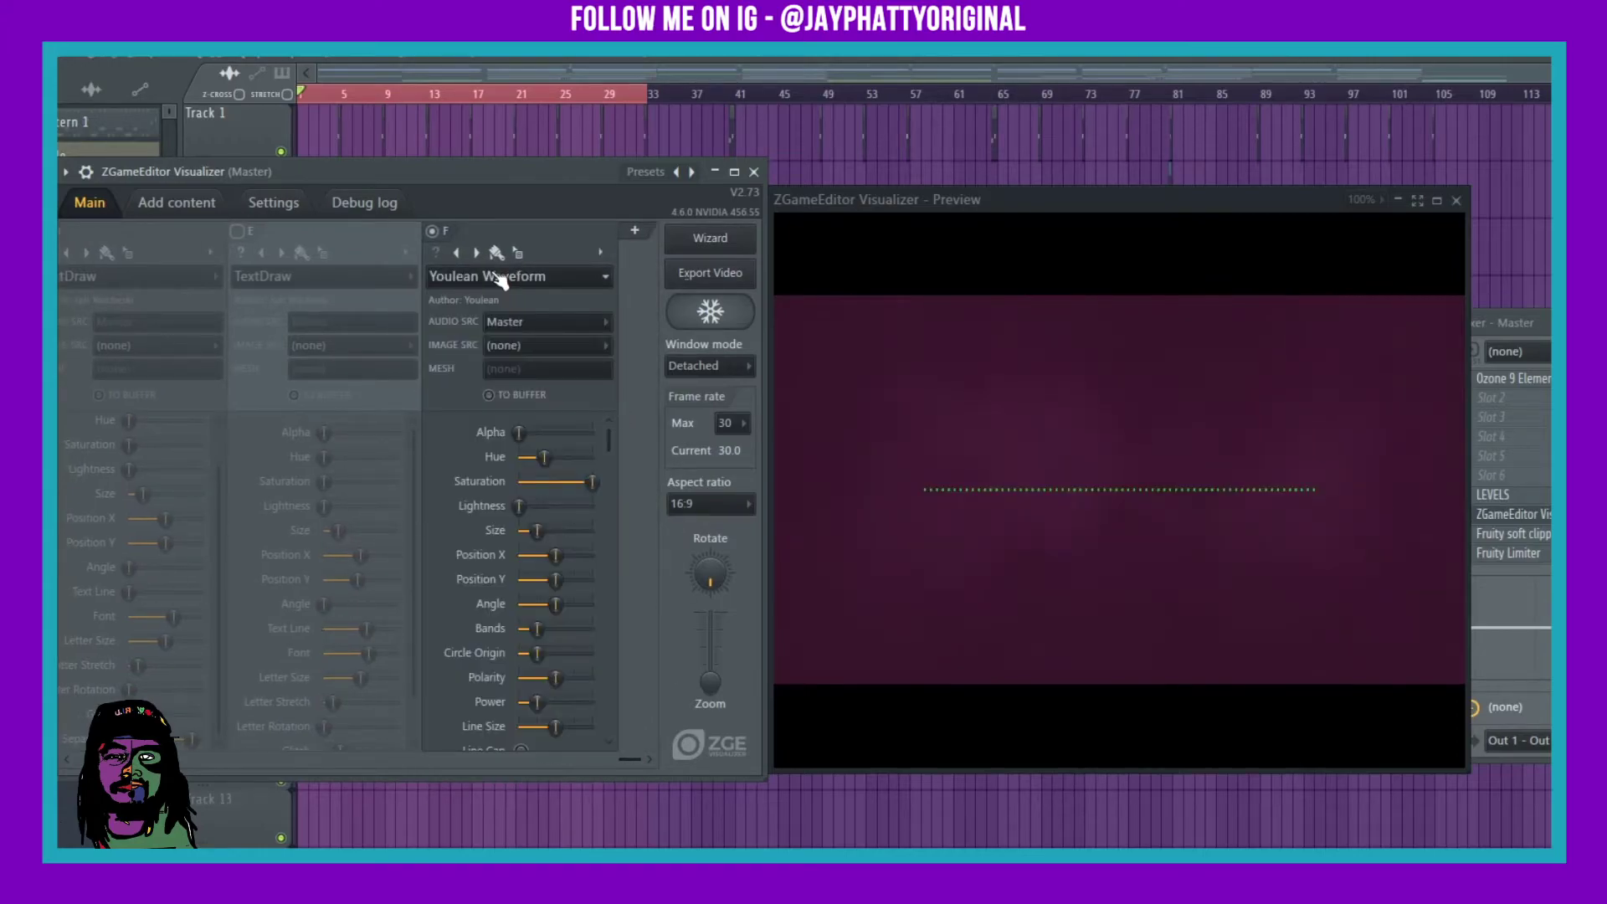
pyautogui.click(495, 278)
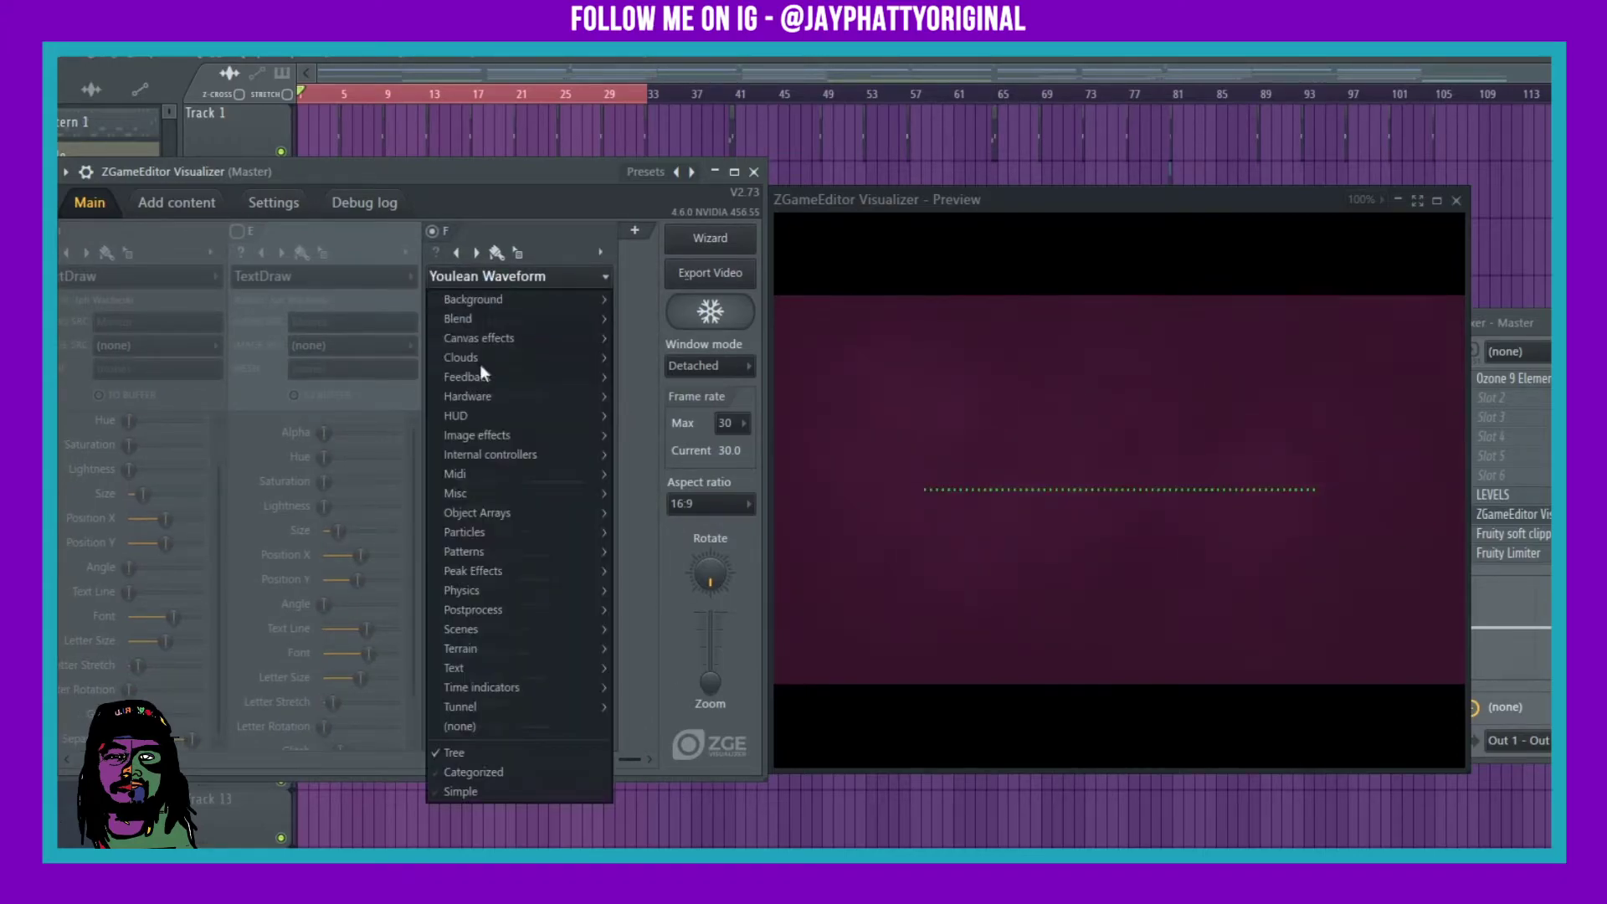
pyautogui.moveTo(504, 584)
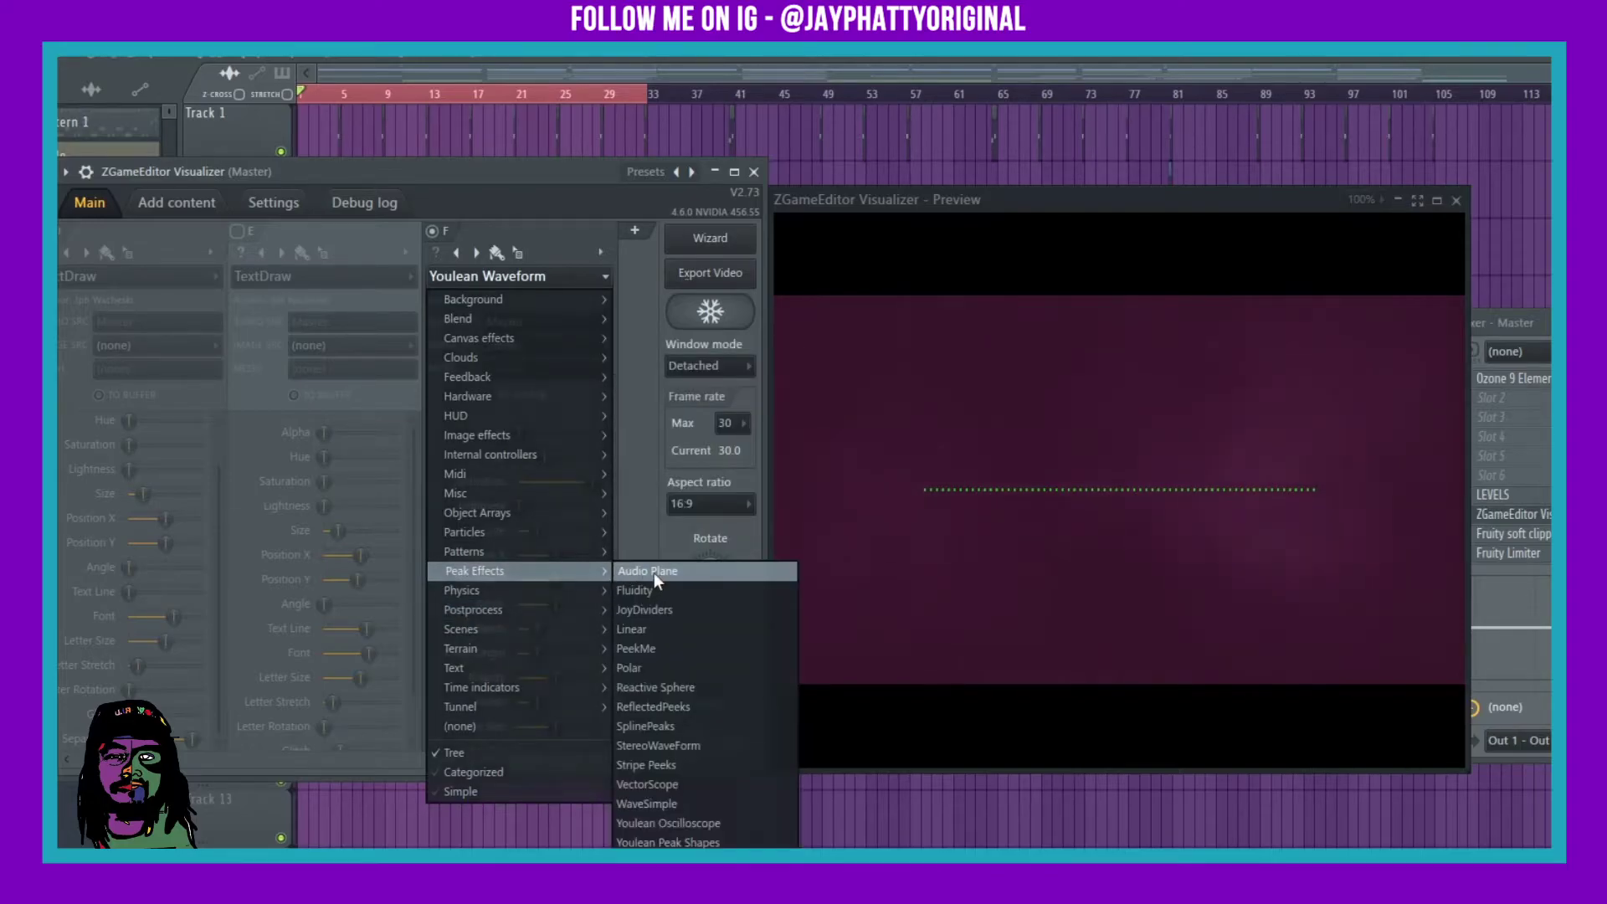
pyautogui.click(654, 572)
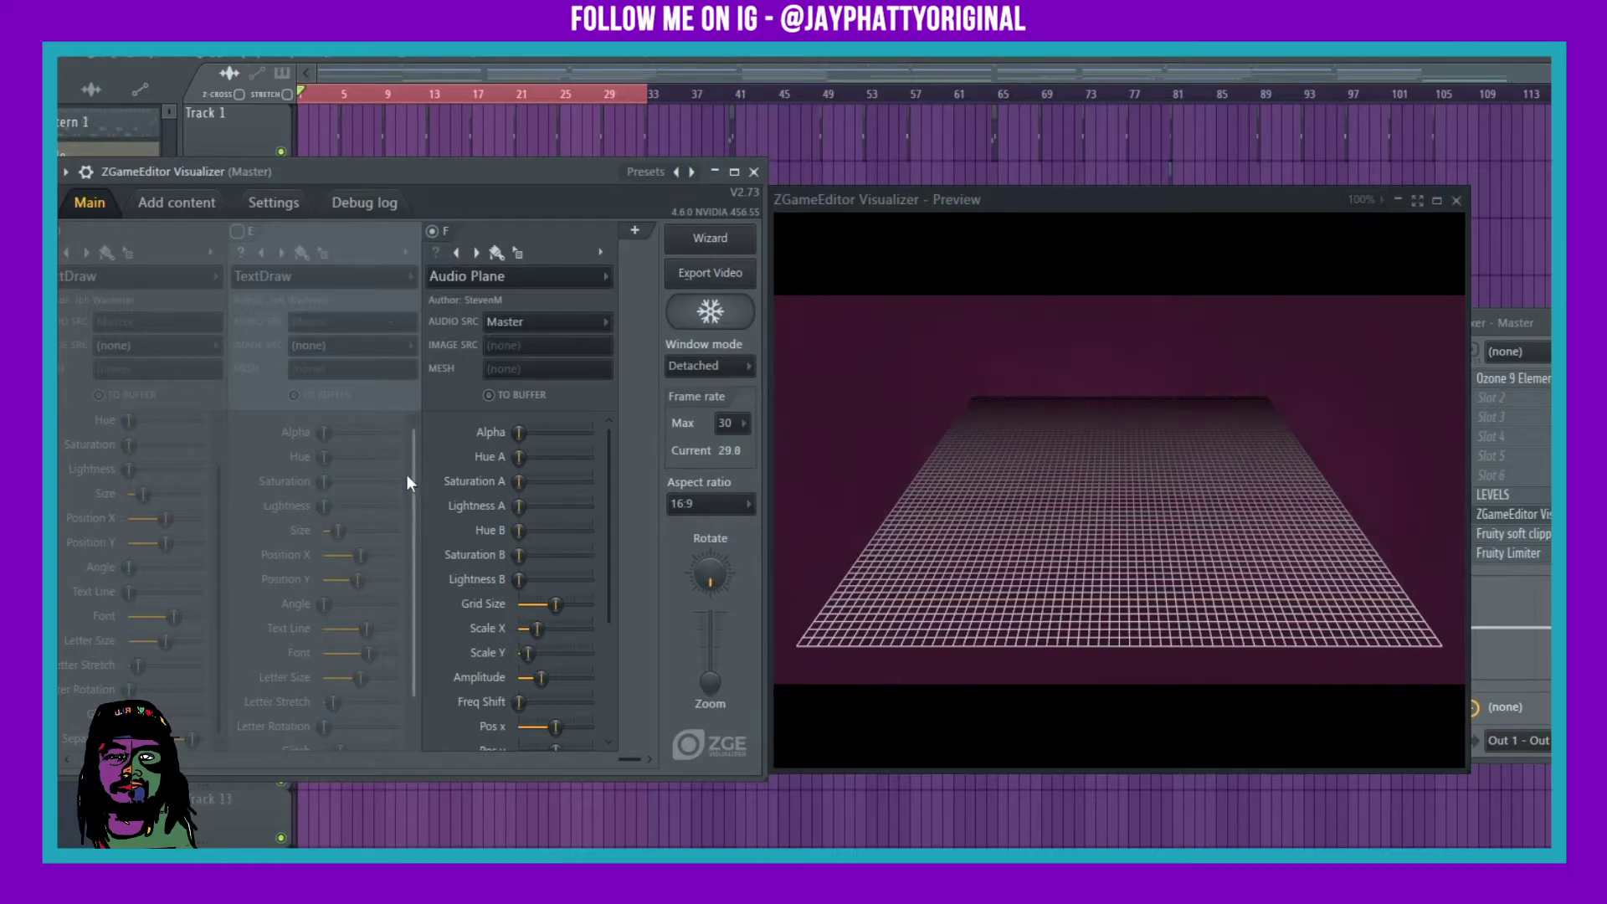
pyautogui.press('space')
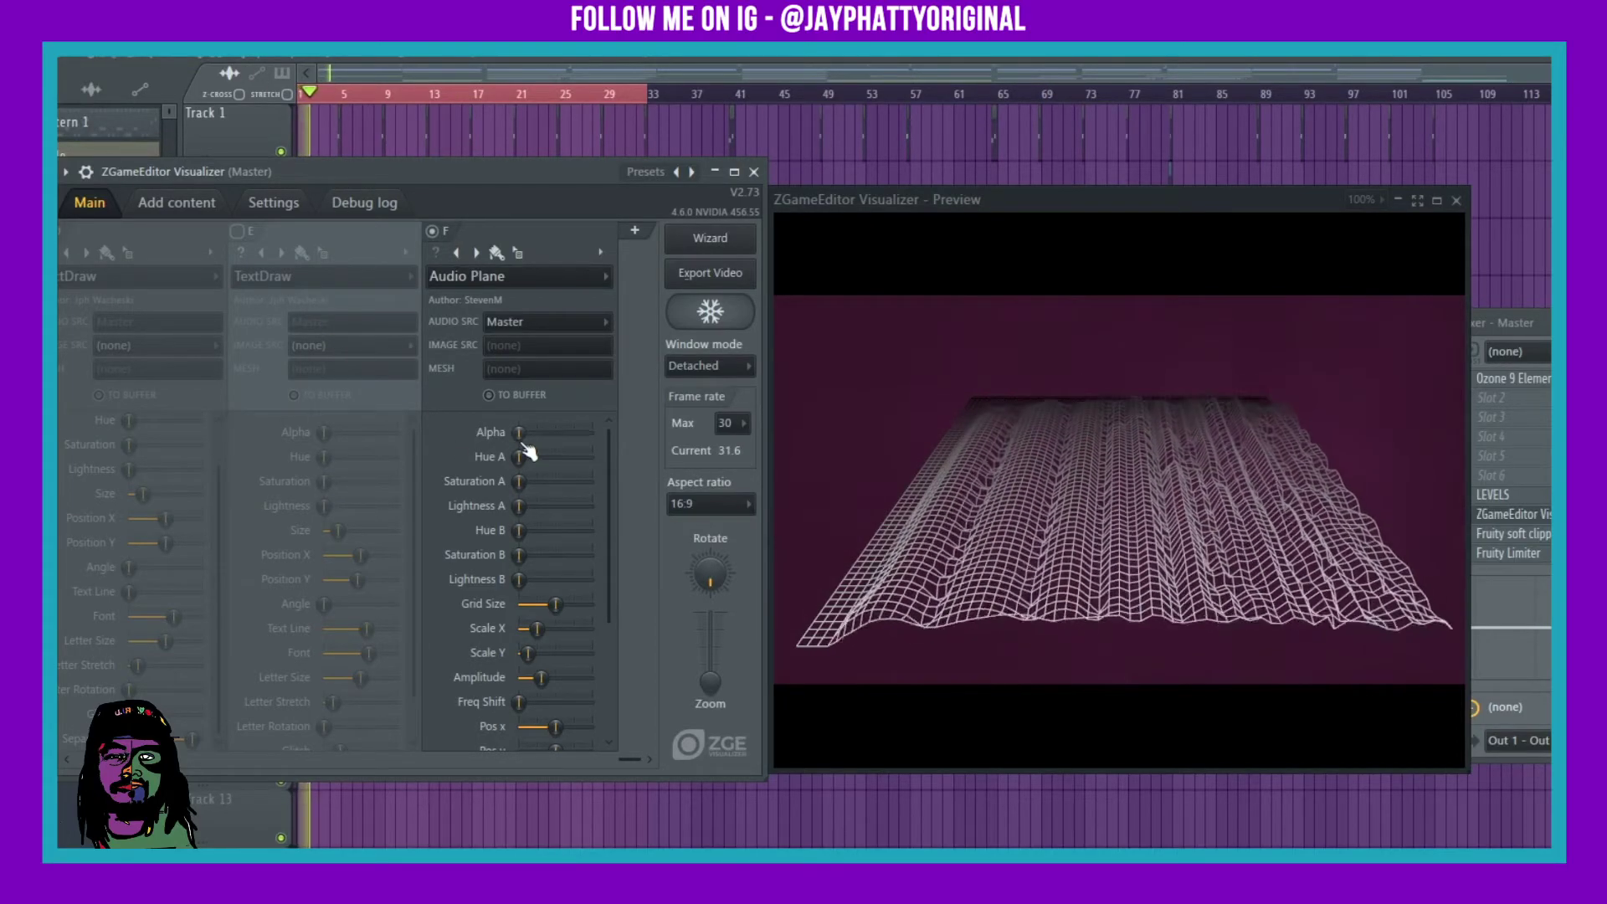
# Step: Raise Audio Plane's Hue A, Saturation A, Lightness A and Hue B, and set Grid Size and Amplitude to maximum
pyautogui.moveTo(519, 456); pyautogui.dragTo(567, 459)
pyautogui.moveTo(519, 506)
pyautogui.mouseDown()
pyautogui.moveTo(554, 506)
pyautogui.moveTo(536, 506)
pyautogui.moveTo(553, 531)
pyautogui.moveTo(536, 531)
pyautogui.mouseUp()
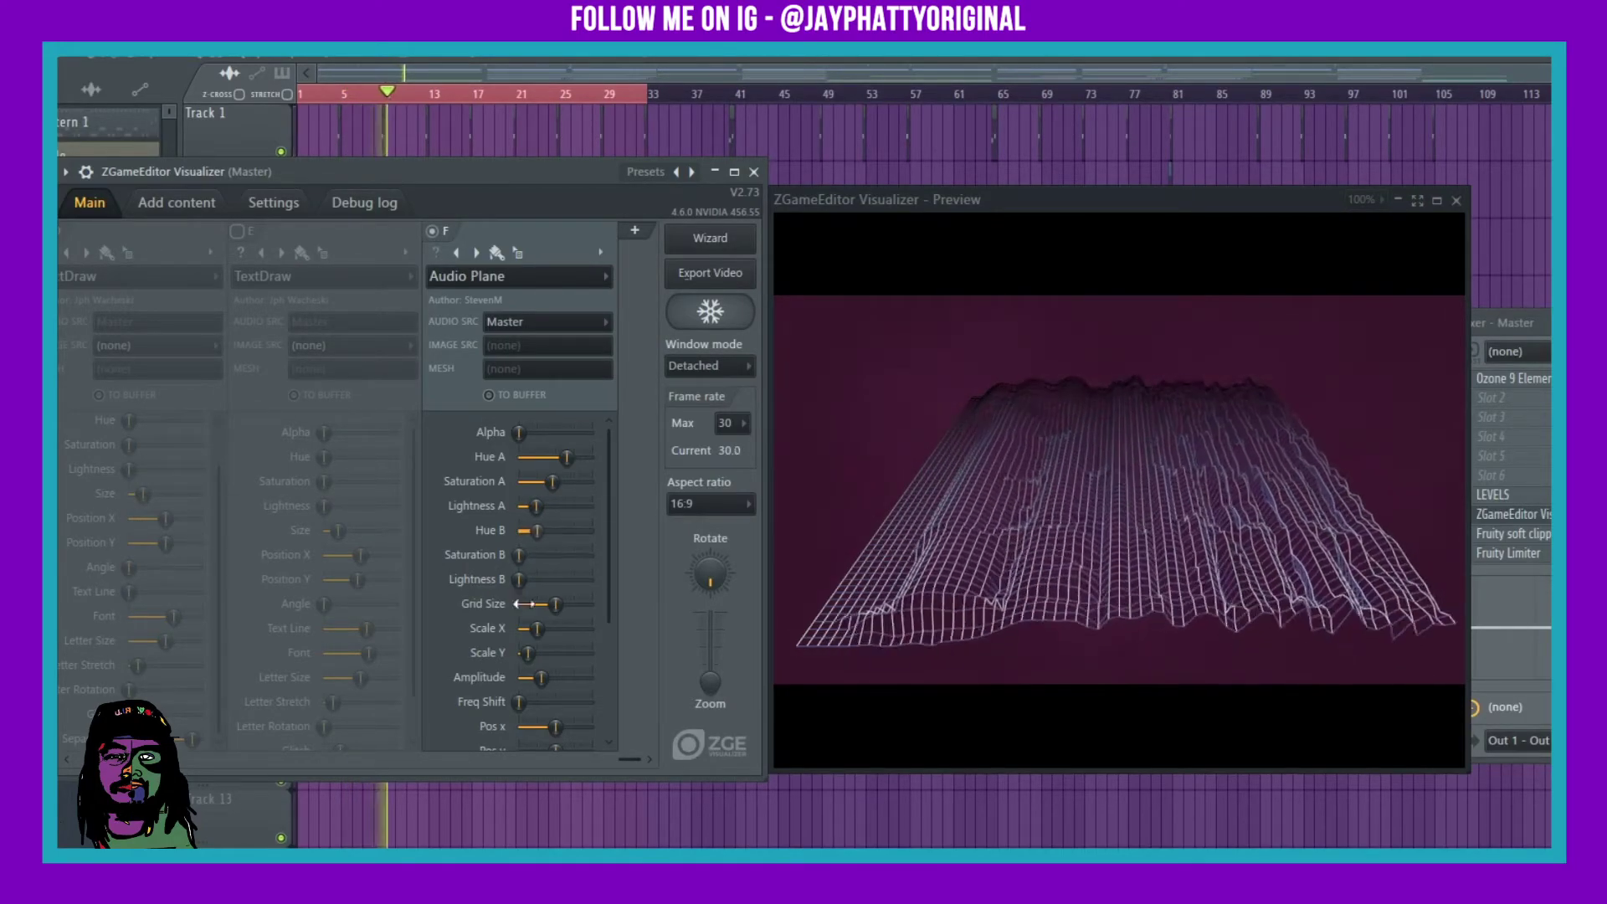
pyautogui.moveTo(555, 604); pyautogui.dragTo(591, 604)
pyautogui.moveTo(538, 686); pyautogui.dragTo(591, 680)
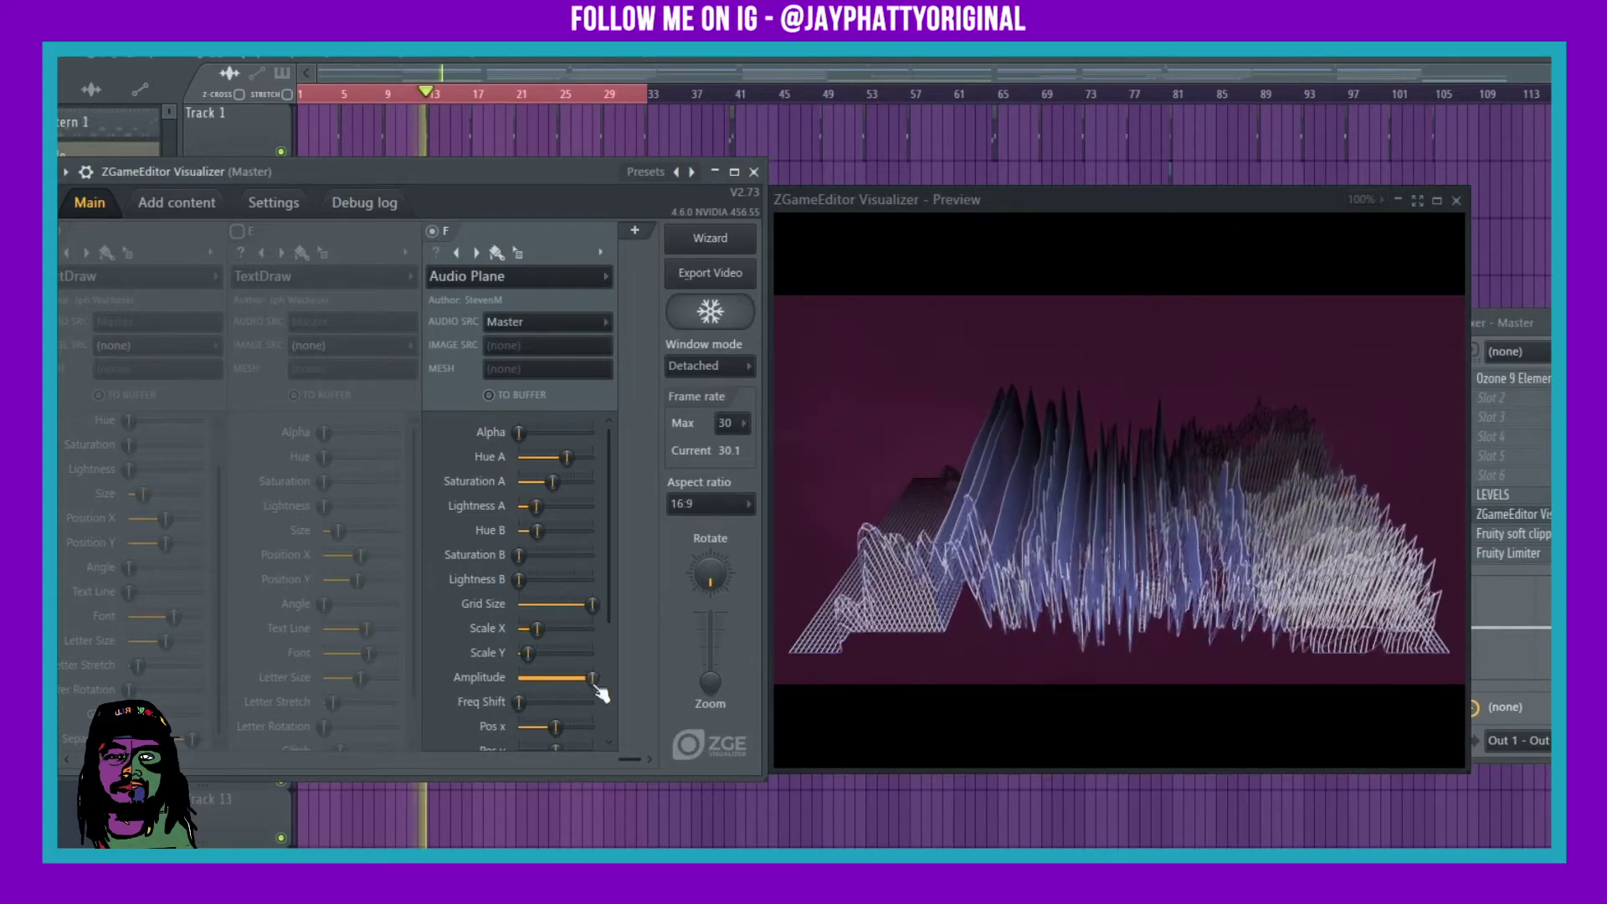
# Step: Cycle layer F's peak effects past Fluidity and Linear, and settle on Polar
pyautogui.click(476, 252)
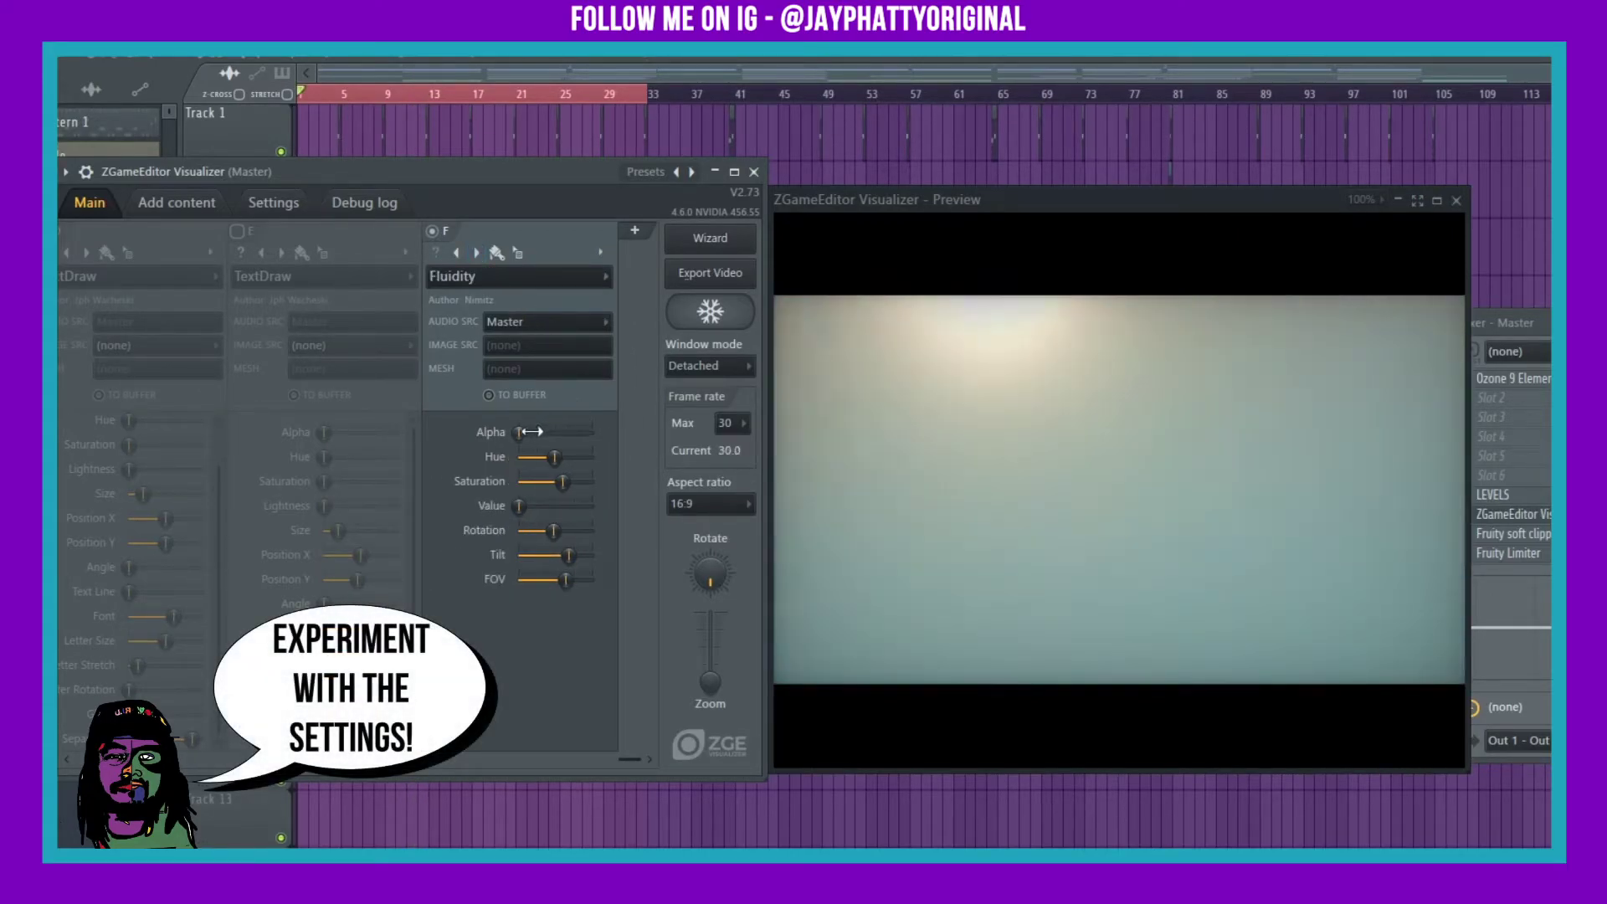
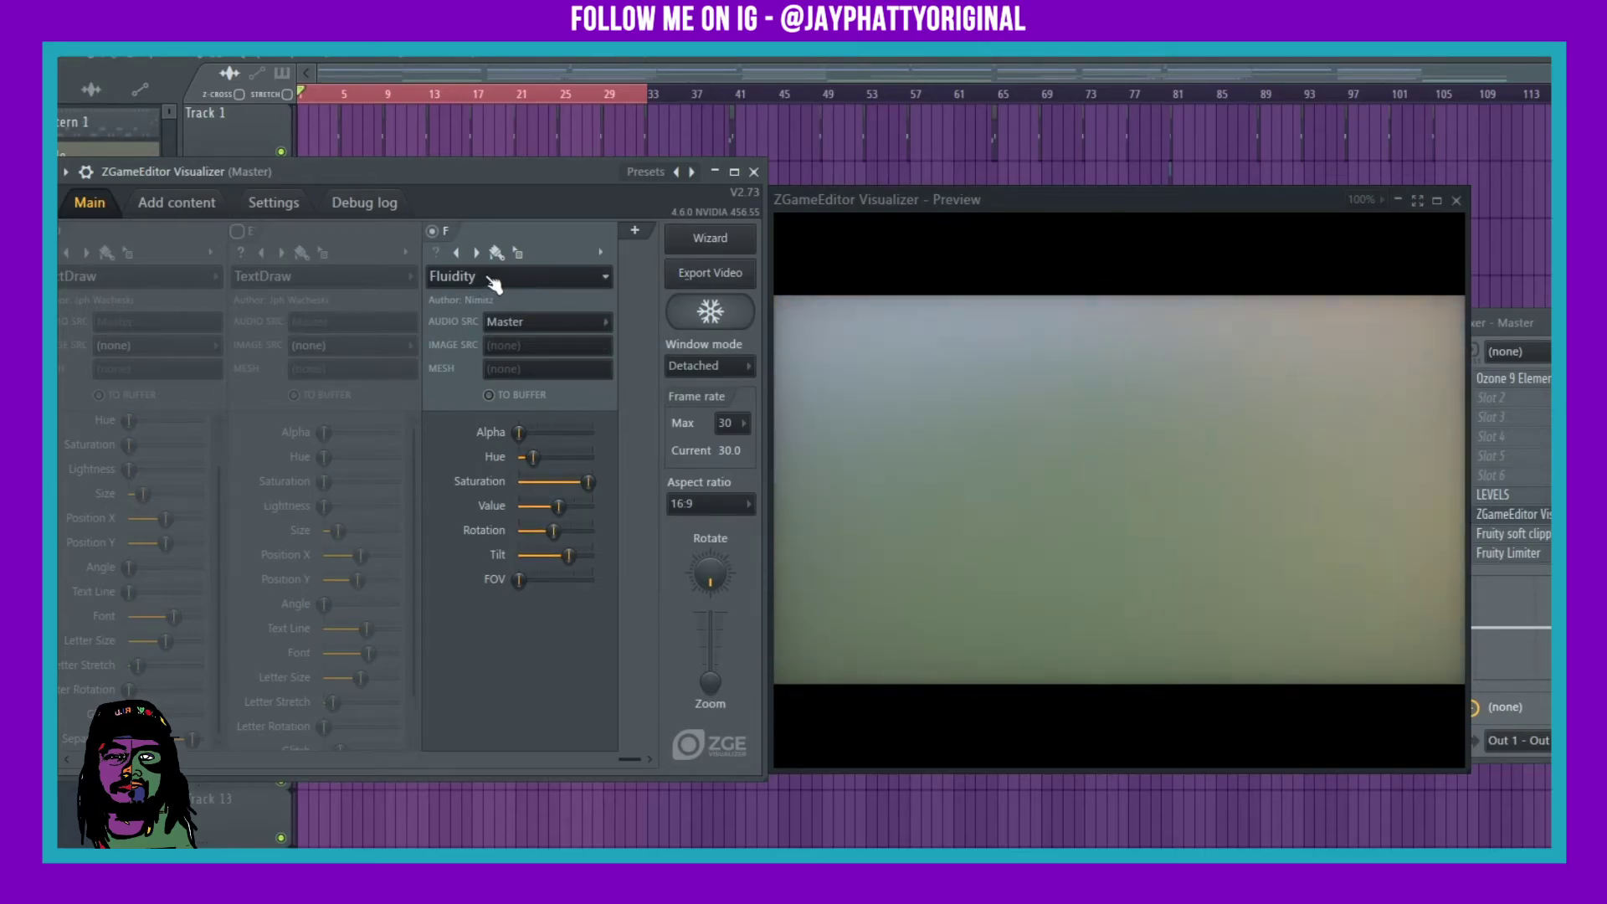
pyautogui.click(476, 252)
pyautogui.click(476, 253)
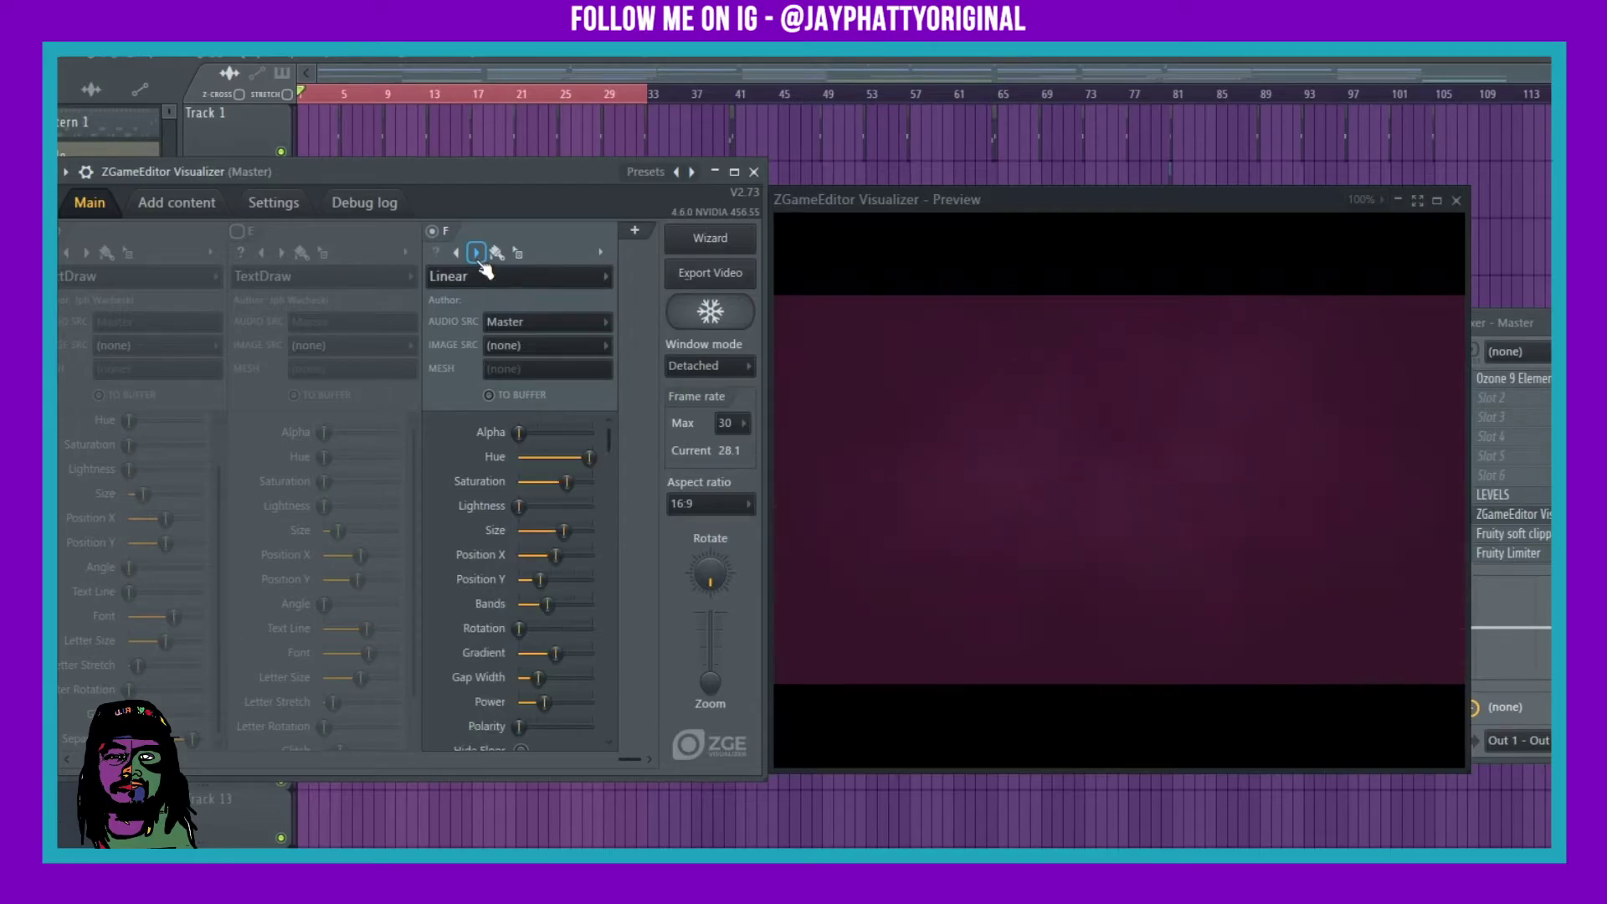
pyautogui.click(476, 253)
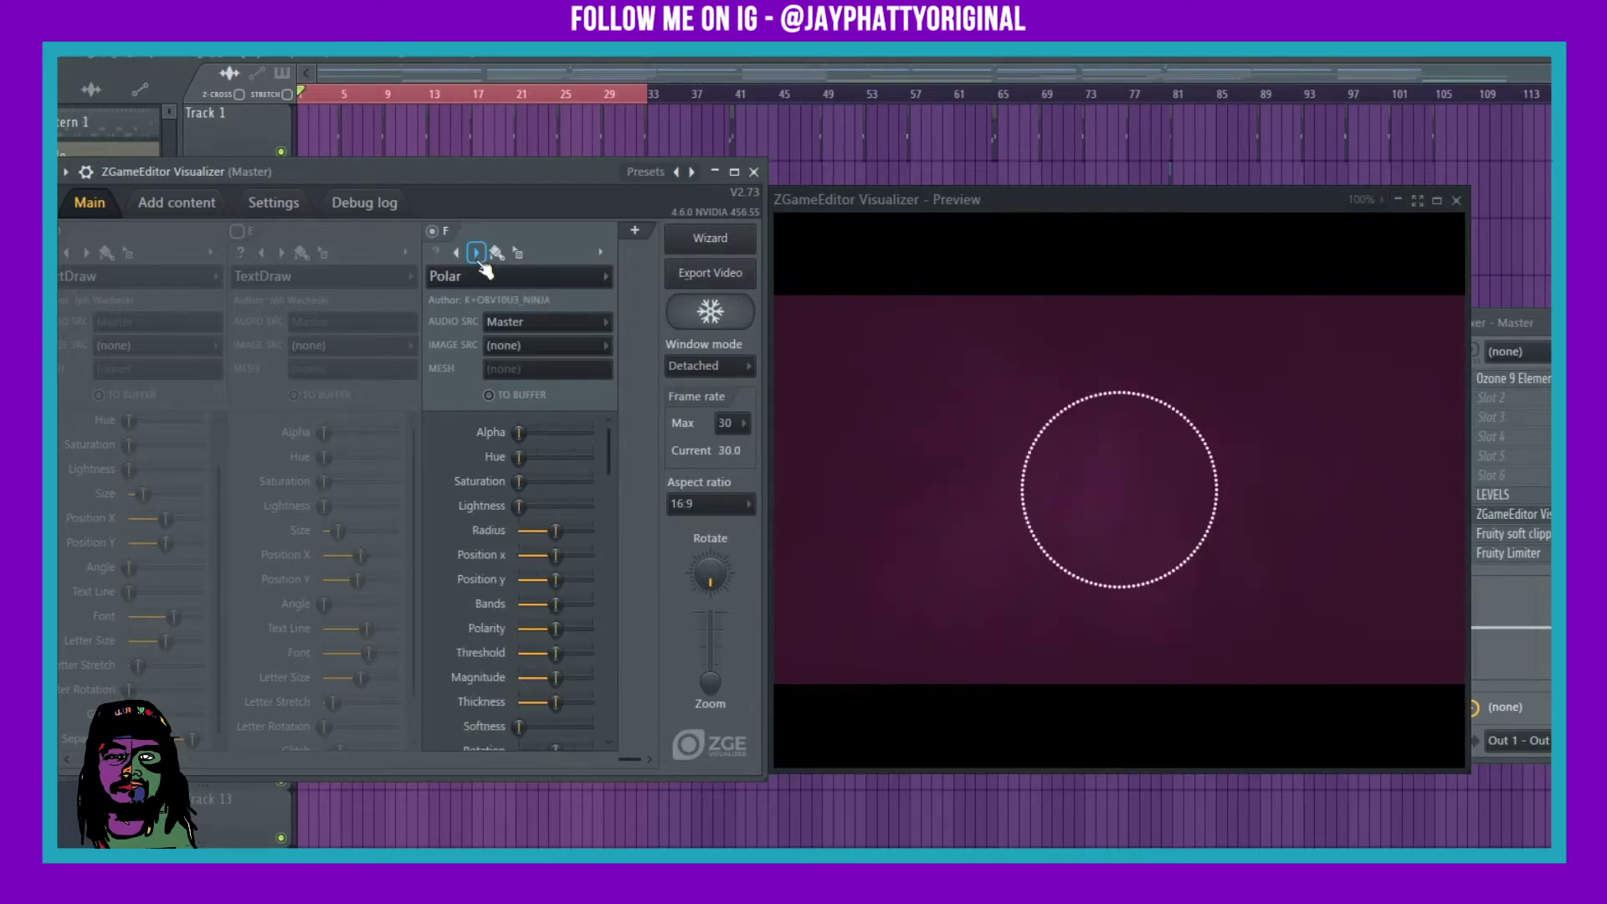
pyautogui.click(476, 253)
pyautogui.click(456, 252)
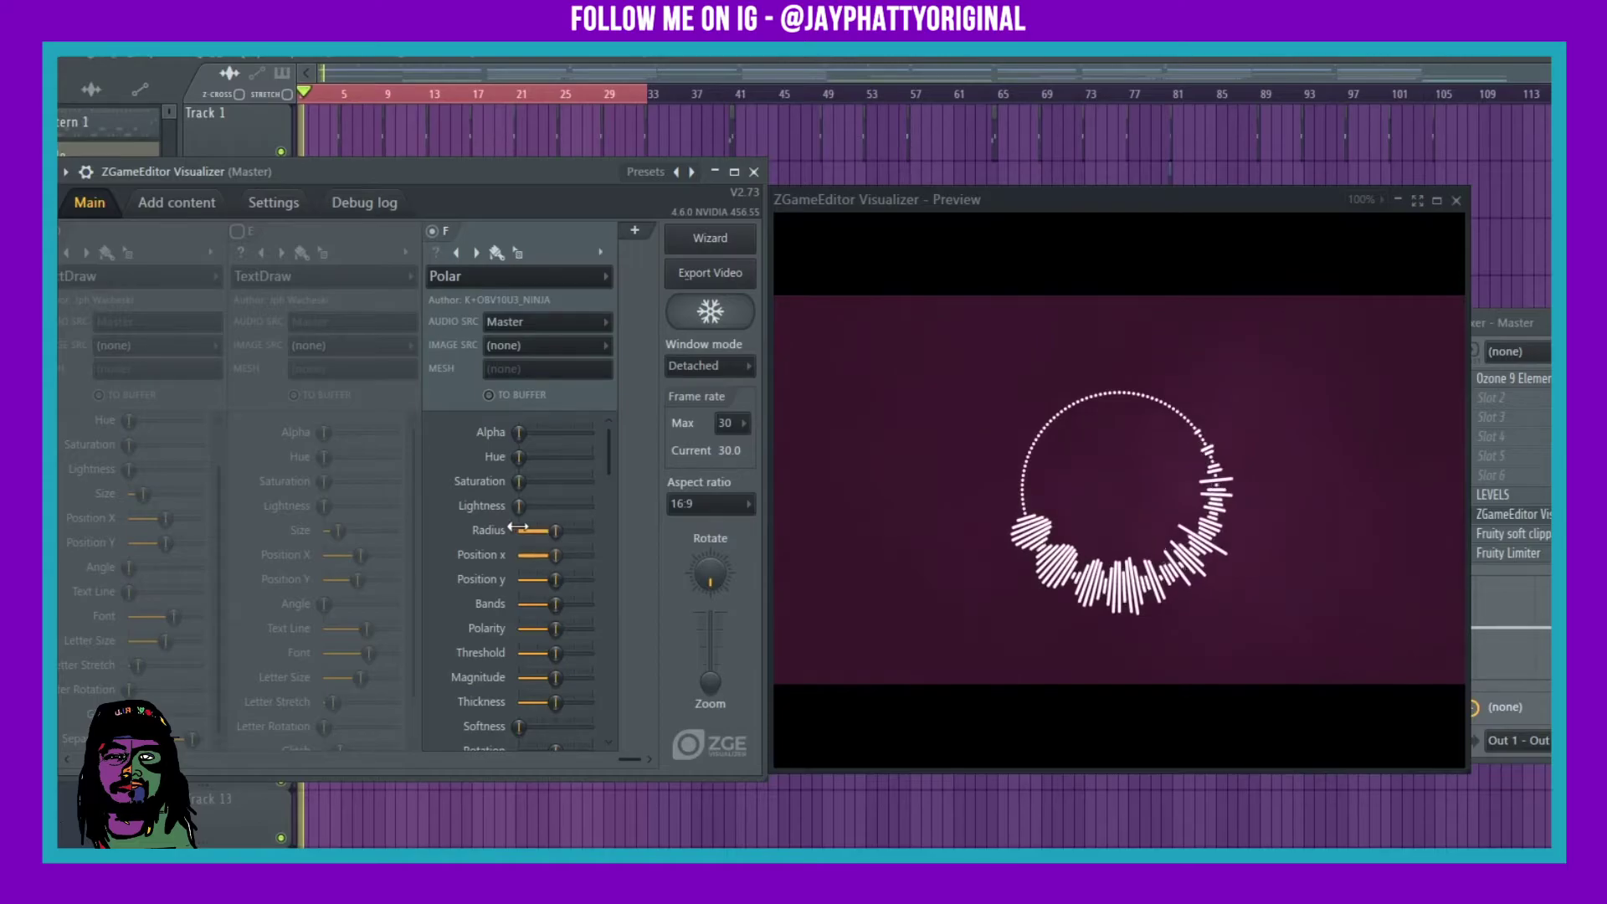
# Step: Colour the Polar ring yellow with Hue, Saturation and Lightness, and slightly raise its Softness and Smooth peaks
pyautogui.moveTo(518, 727)
pyautogui.mouseDown()
pyautogui.moveTo(543, 727)
pyautogui.moveTo(529, 726)
pyautogui.mouseUp()
pyautogui.moveTo(519, 457); pyautogui.dragTo(532, 506)
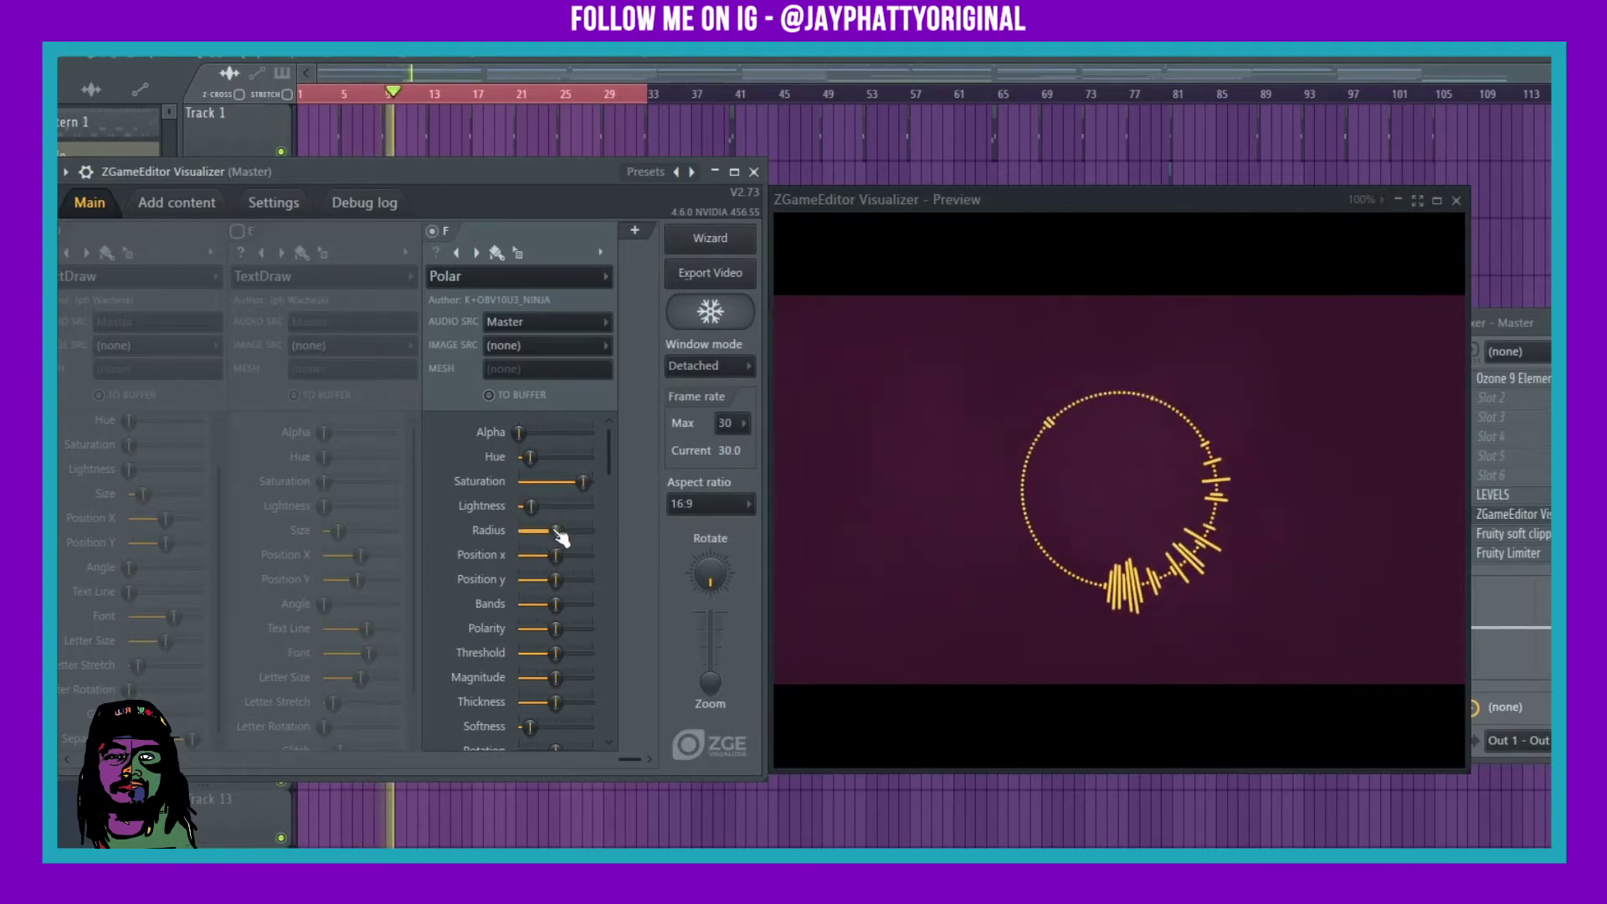
pyautogui.scroll(-3, 475, 667)
pyautogui.scroll(-3, 476, 666)
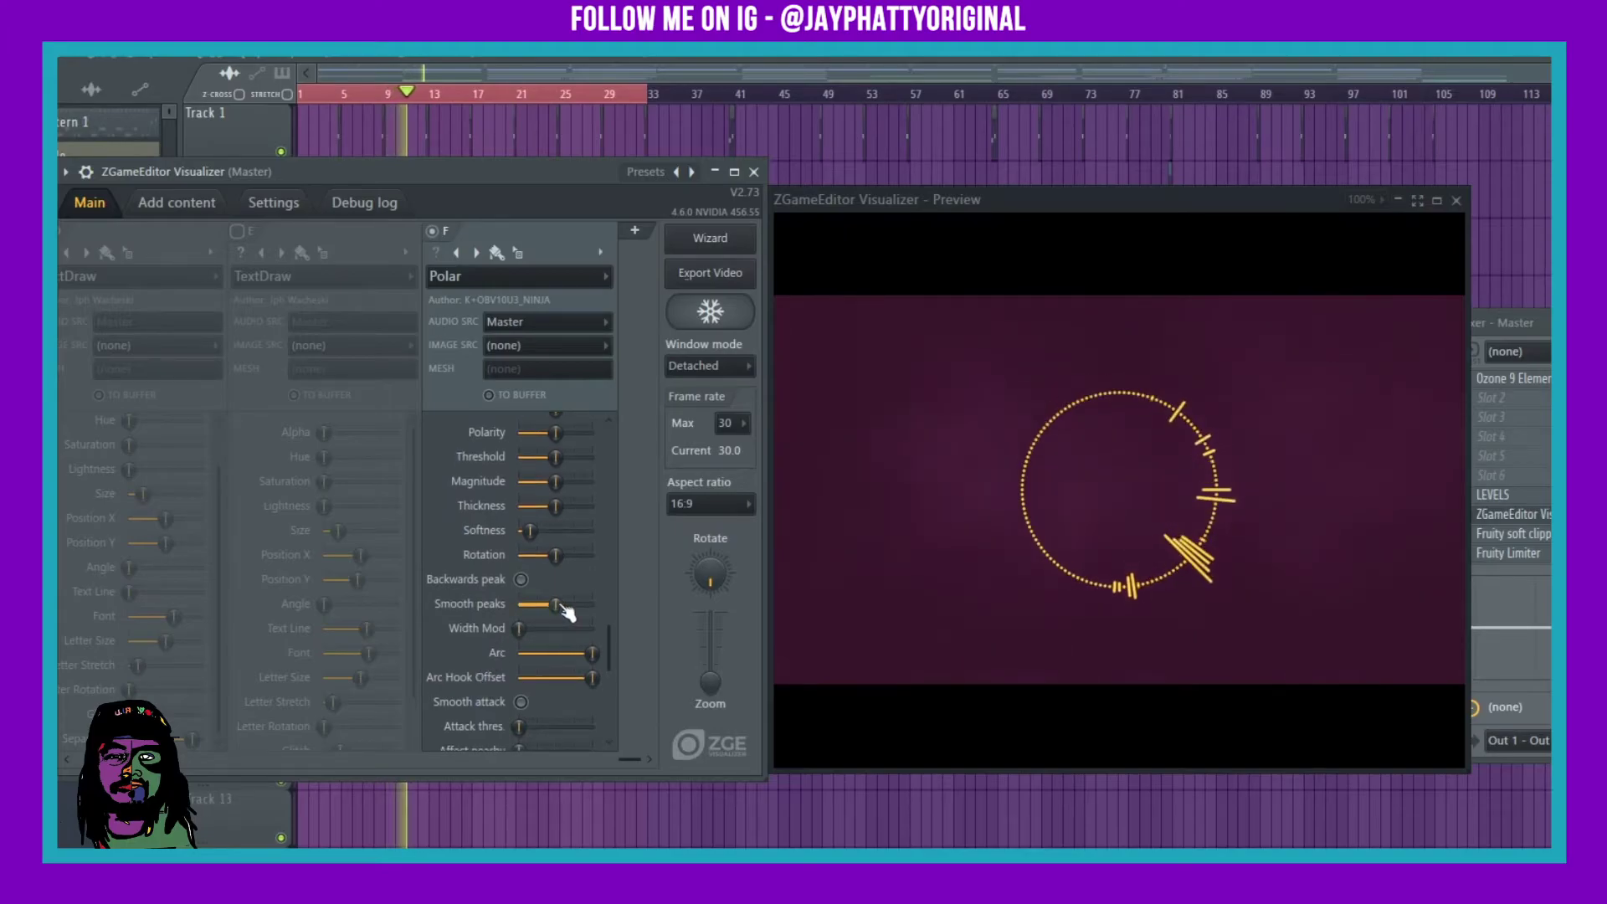
pyautogui.moveTo(570, 604); pyautogui.dragTo(566, 603)
pyautogui.scroll(-2, 460, 621)
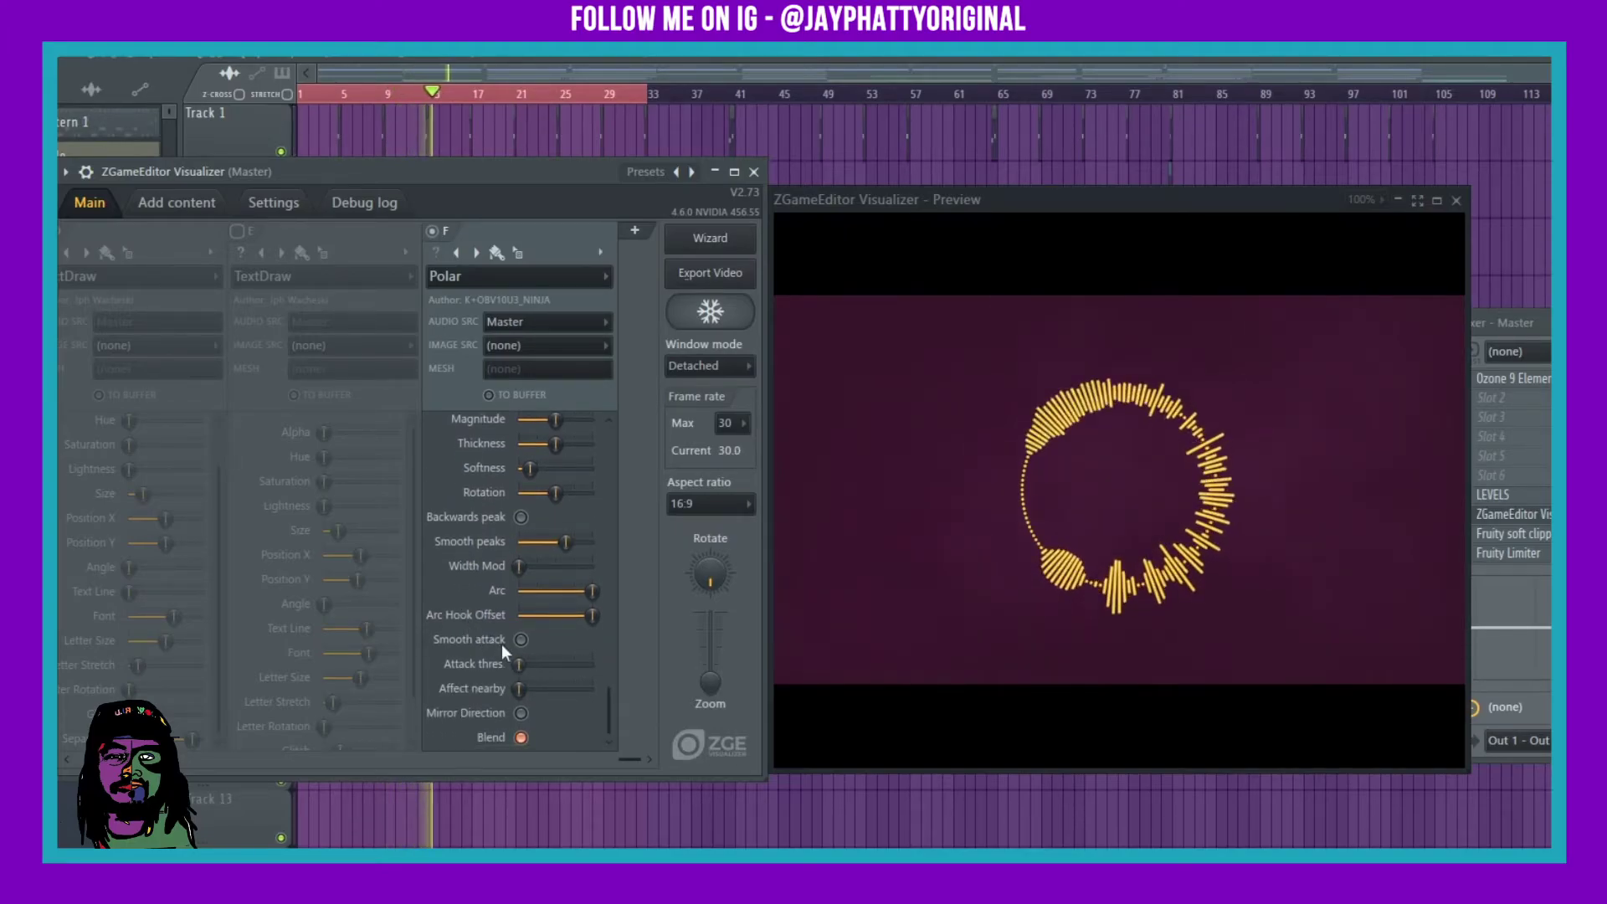
# Step: Lower the Polar effect's Magnitude slightly, raise its Threshold a little, and set Bands to maximum for a solid ring
pyautogui.scroll(3, 507, 650)
pyautogui.moveTo(555, 517)
pyautogui.mouseDown()
pyautogui.moveTo(579, 518)
pyautogui.moveTo(550, 517)
pyautogui.mouseUp()
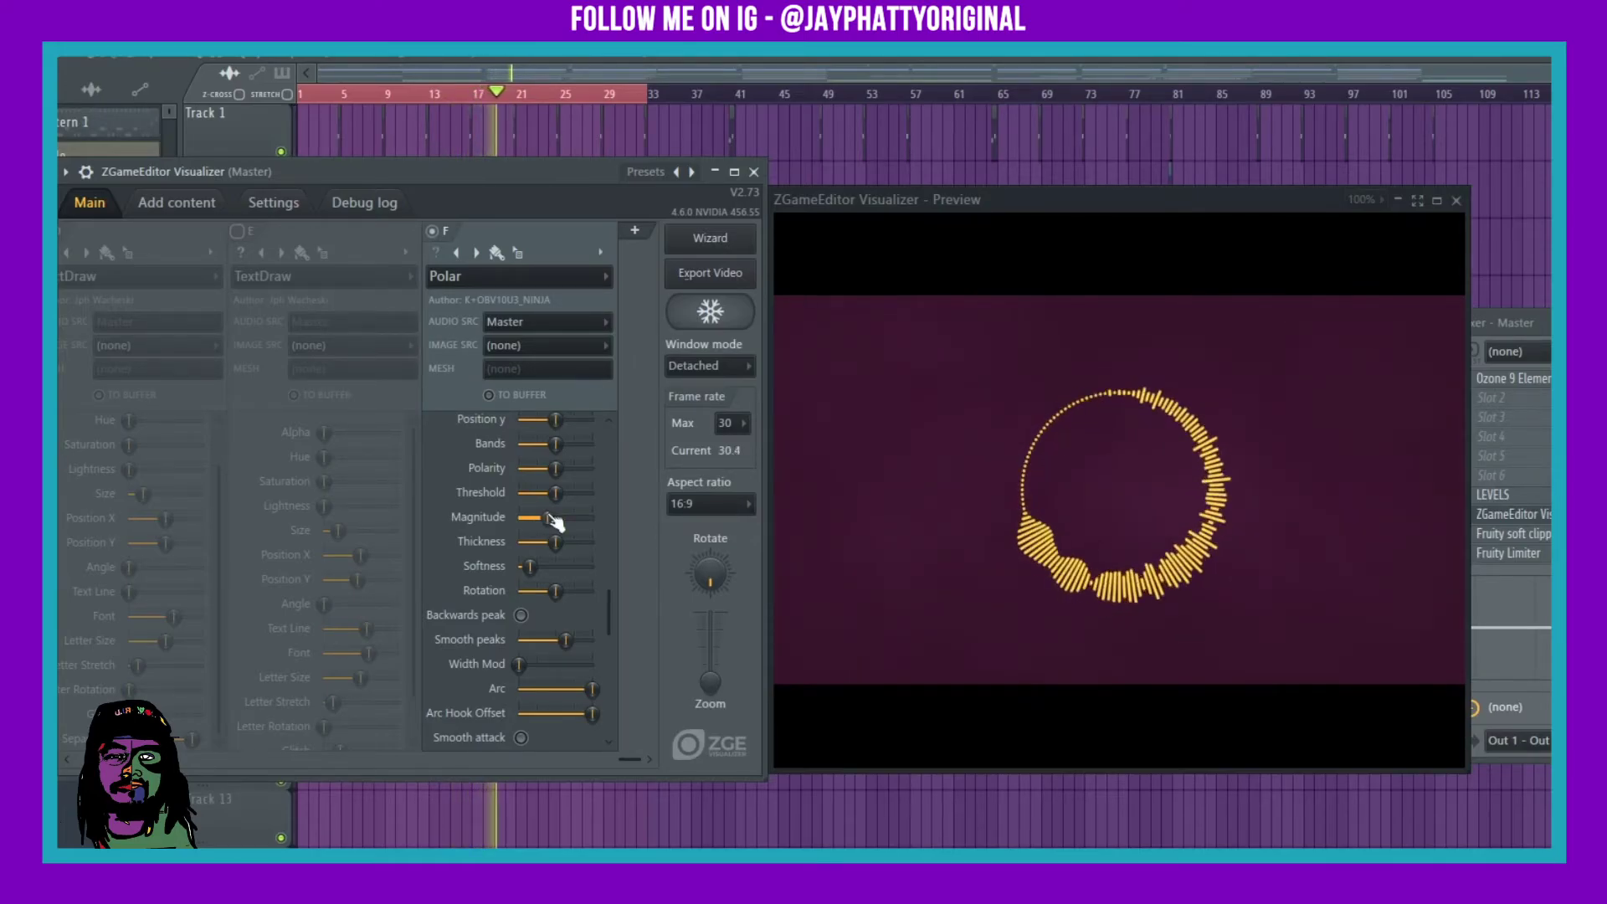
pyautogui.moveTo(555, 493); pyautogui.dragTo(577, 493)
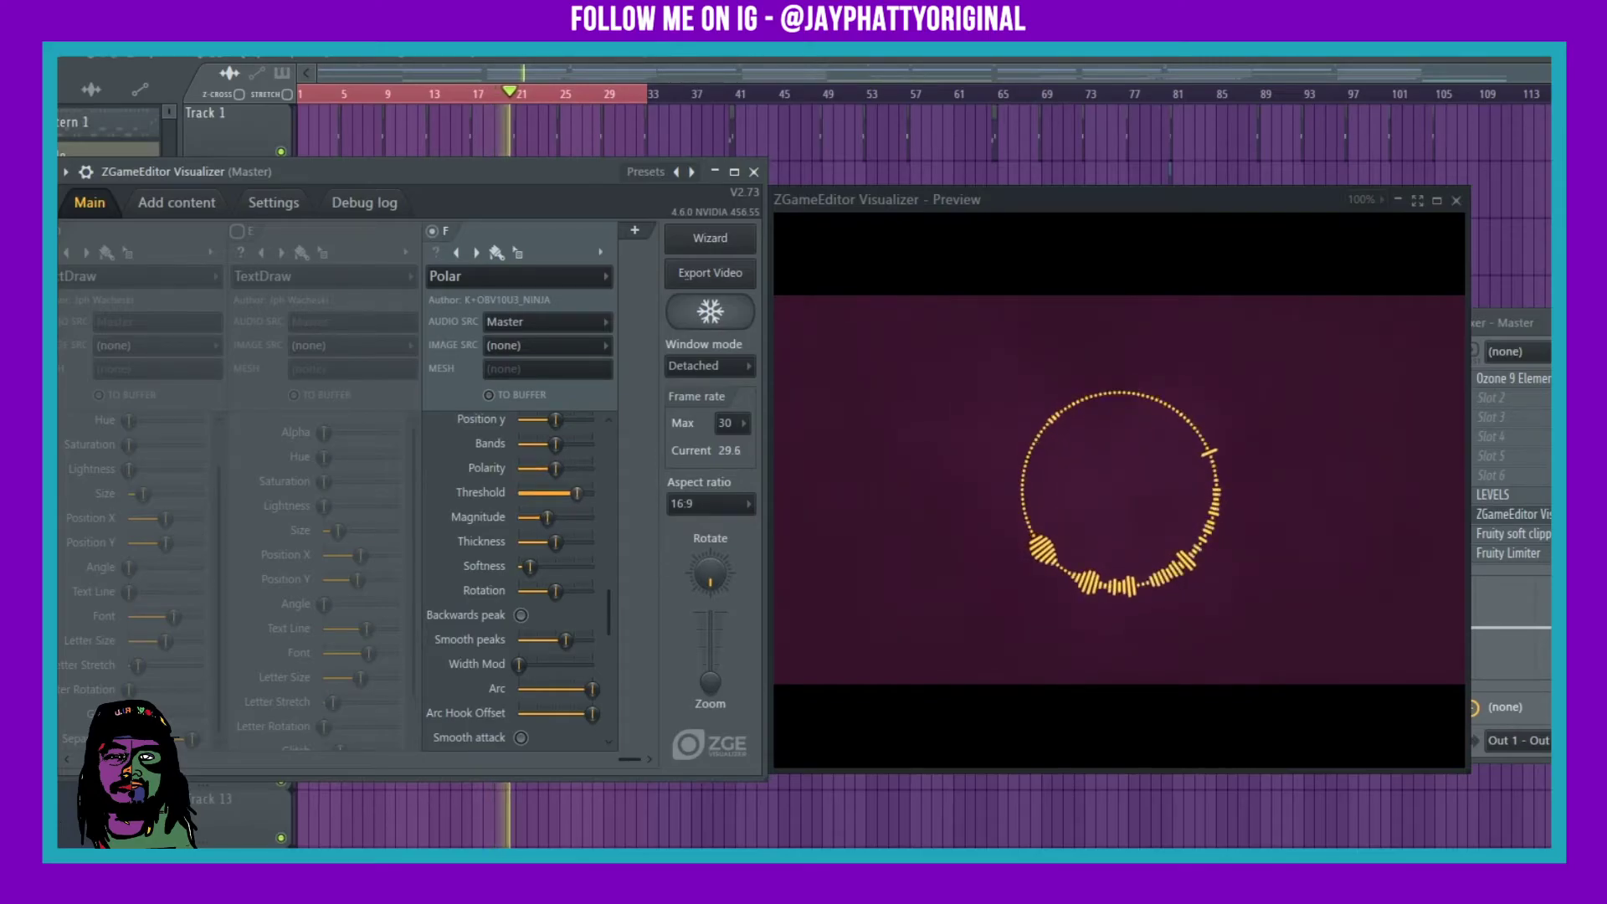
pyautogui.scroll(3, 497, 520)
pyautogui.moveTo(555, 603); pyautogui.dragTo(589, 604)
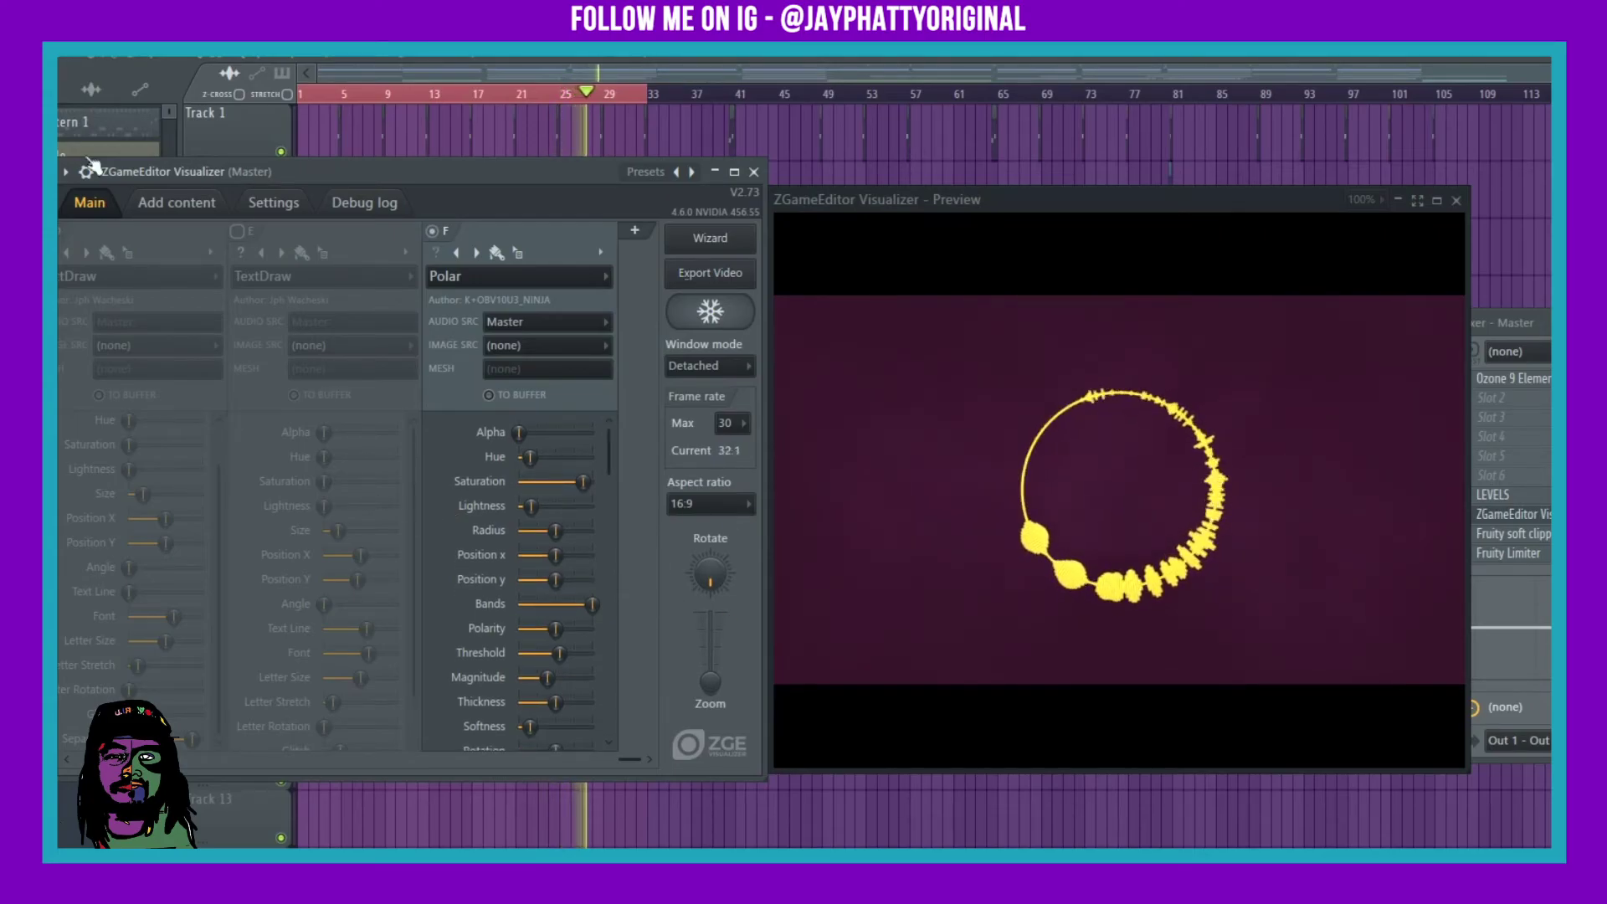
# Step: Switch text layer E back on and move "My Beat" to the lower-left corner of the frame using Position X and Y
pyautogui.click(239, 231)
pyautogui.scroll(-3, 269, 549)
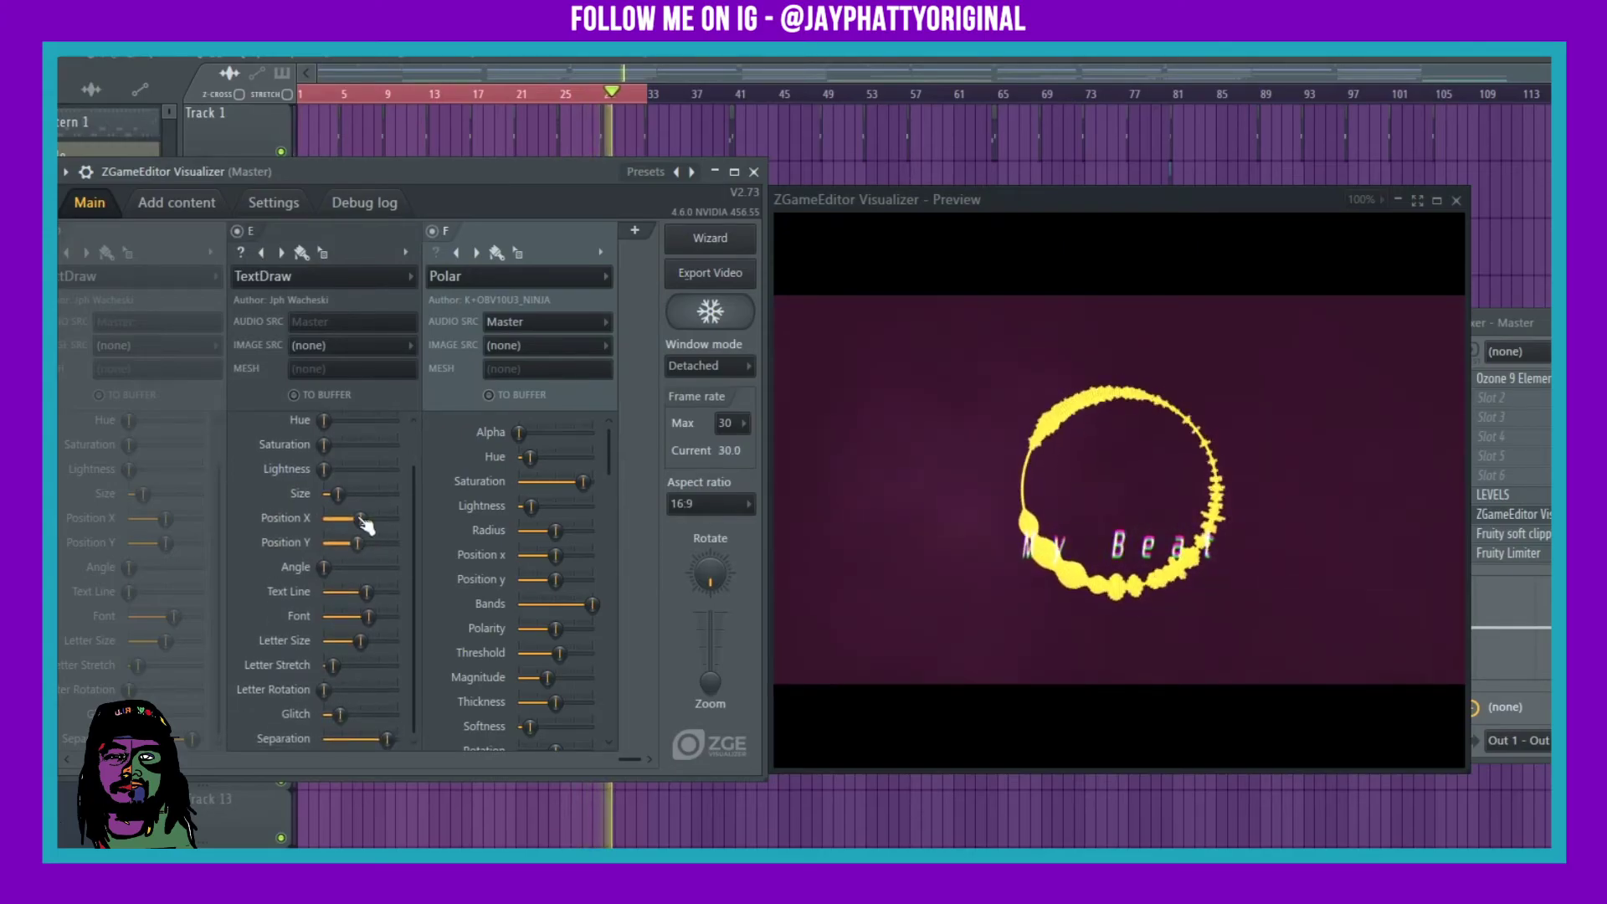
pyautogui.moveTo(365, 523); pyautogui.dragTo(354, 523)
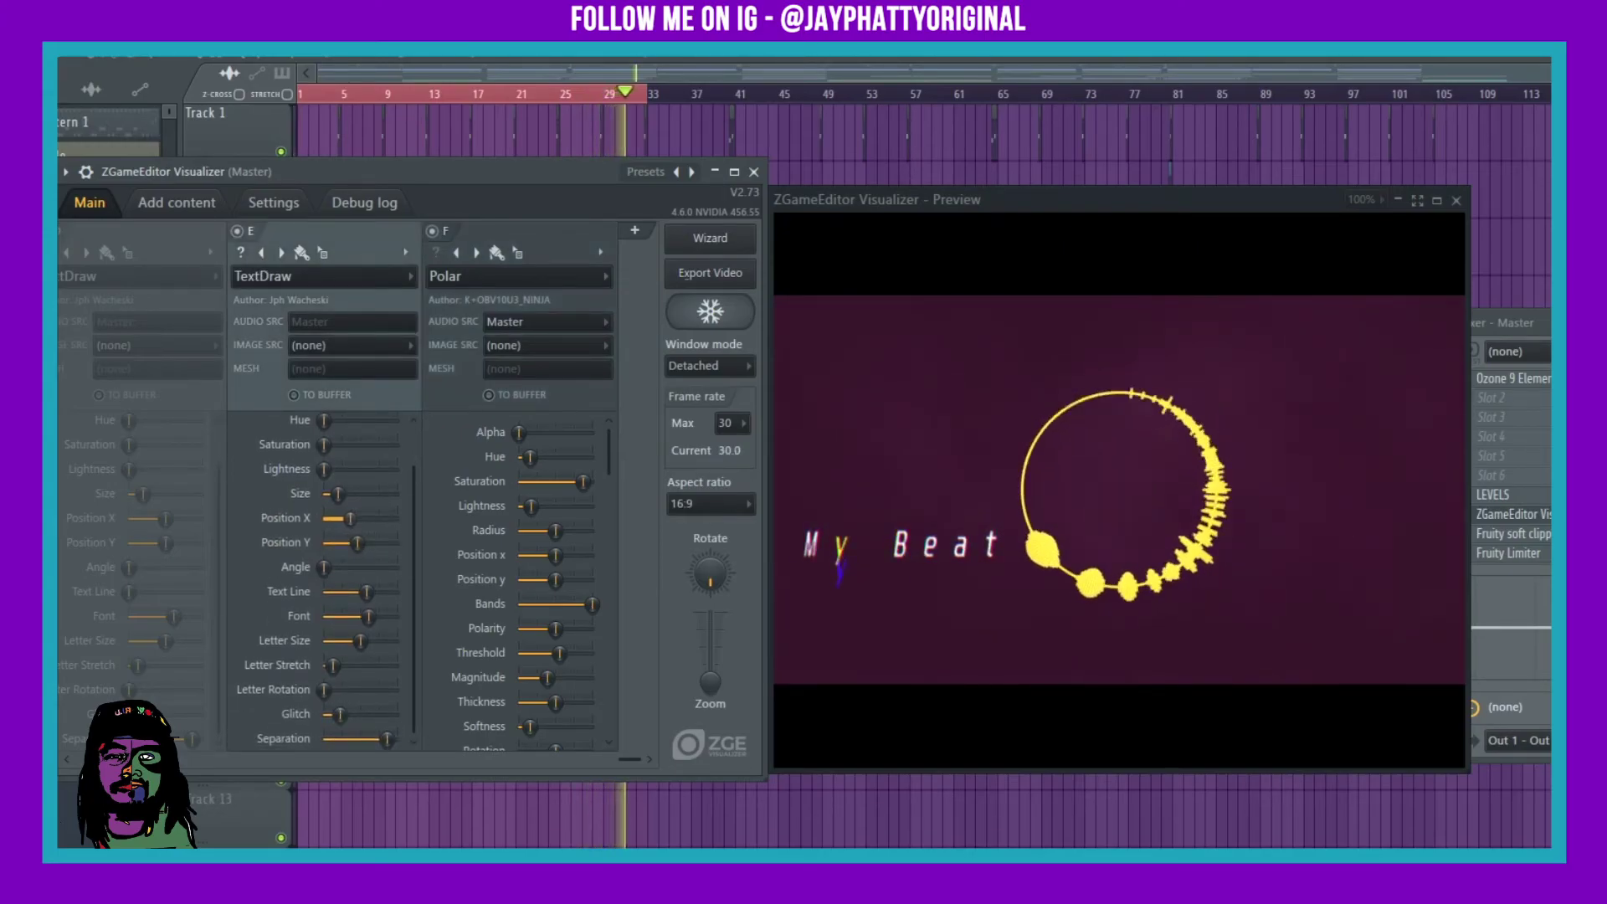
pyautogui.moveTo(358, 542); pyautogui.dragTo(352, 542)
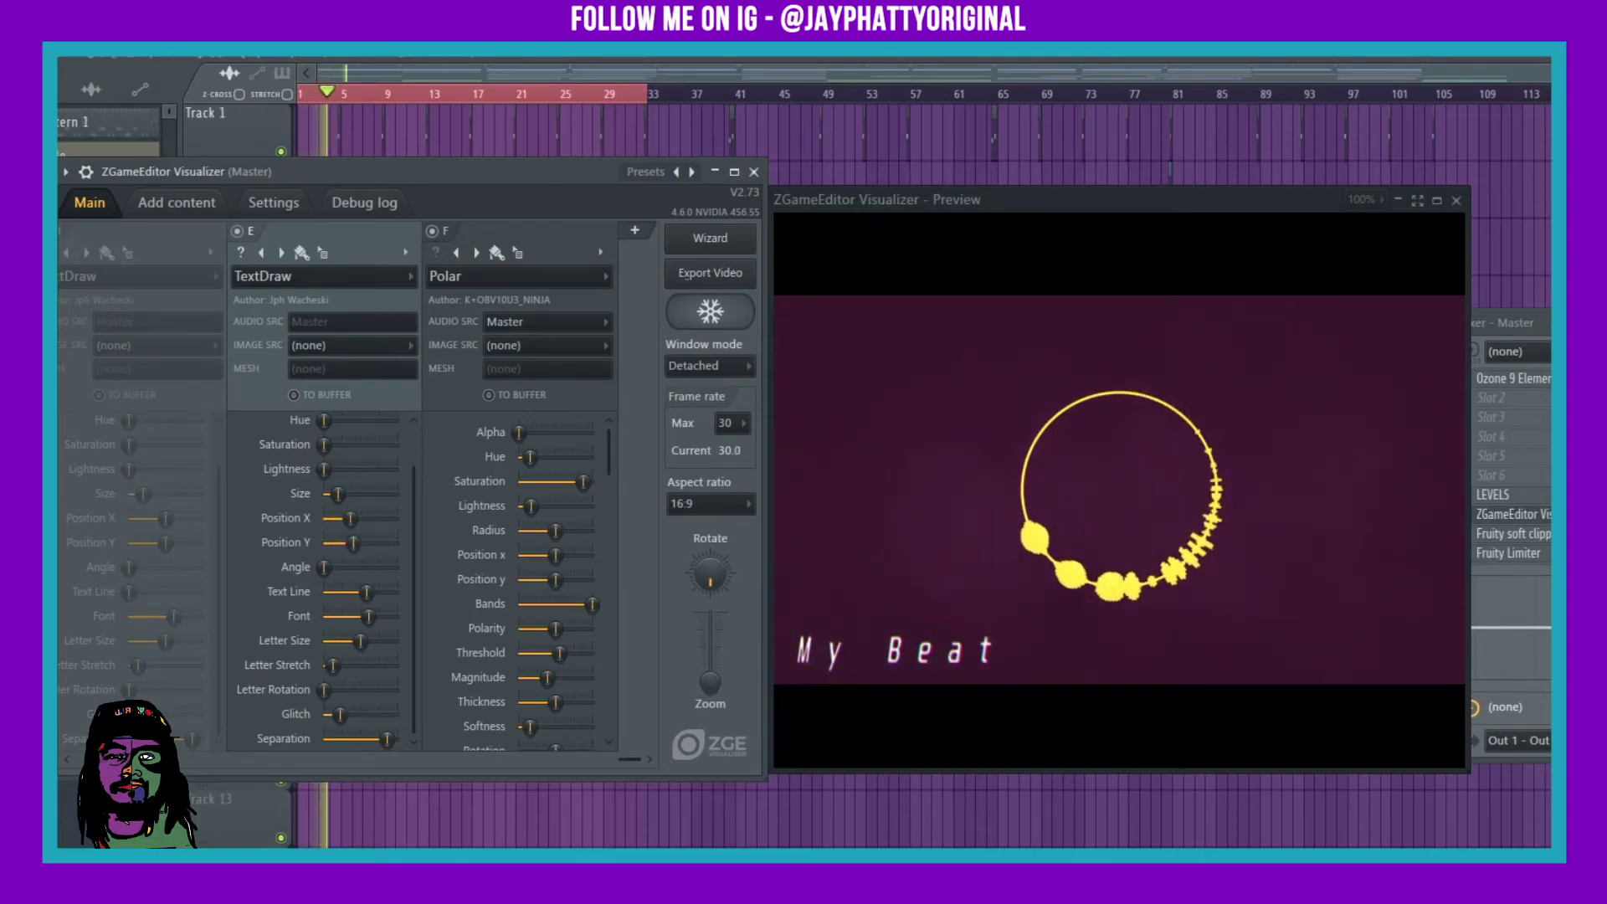
# Step: Switch on layer D, move "Test Type" to the frame's lower-right corner, and level "My Beat" with it using Position Y
pyautogui.moveTo(624, 765); pyautogui.dragTo(443, 761)
pyautogui.click(249, 231)
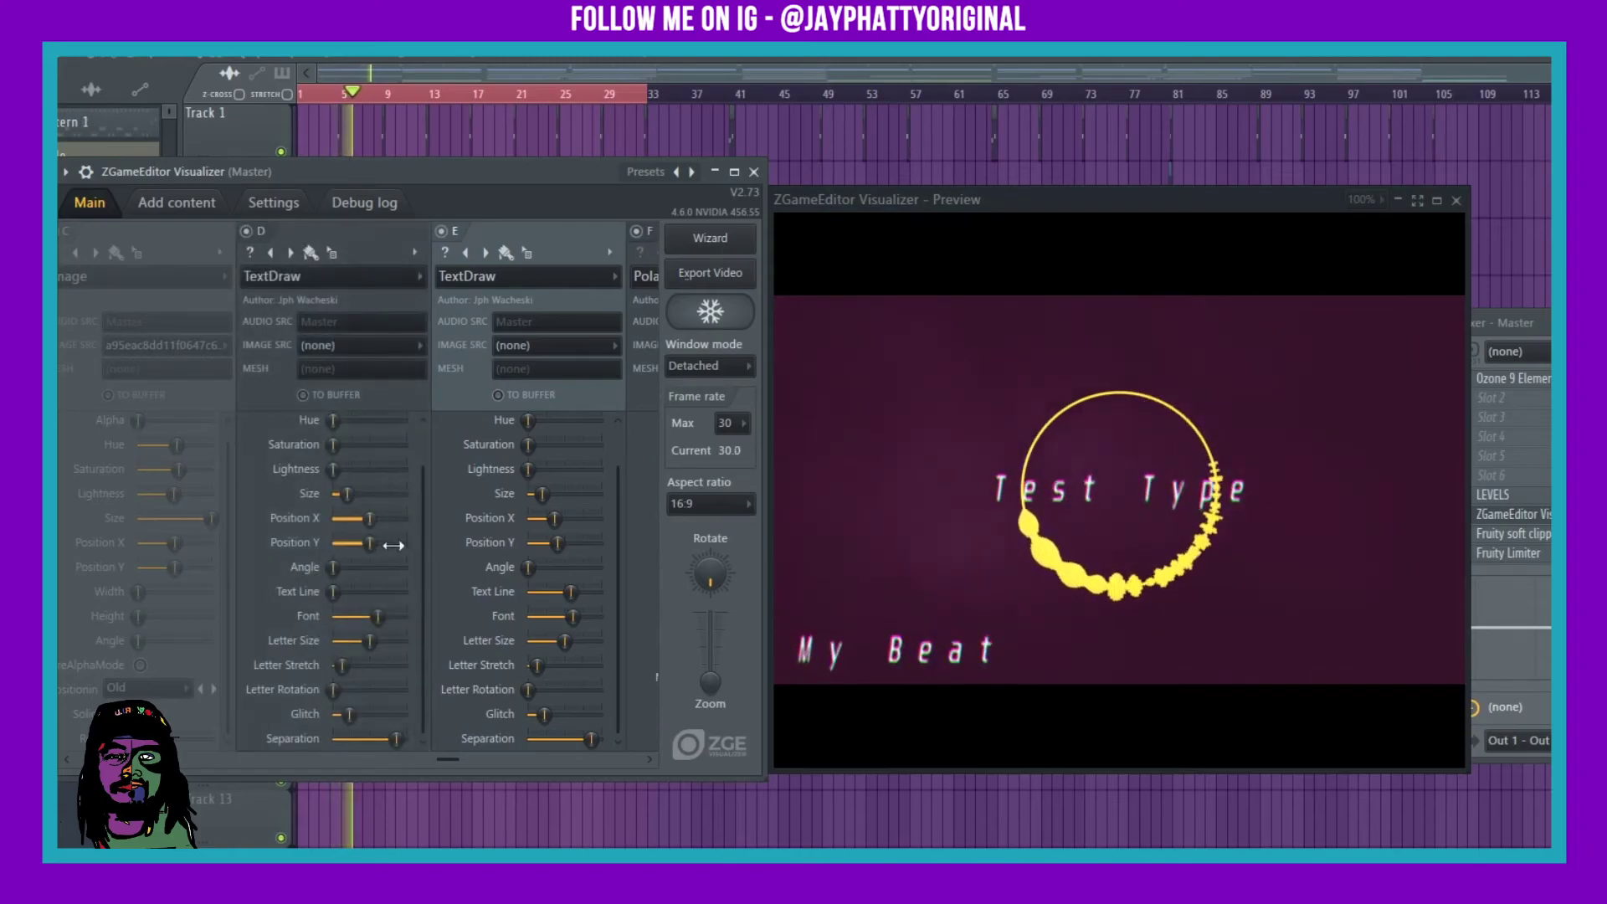
pyautogui.moveTo(372, 519); pyautogui.dragTo(362, 544)
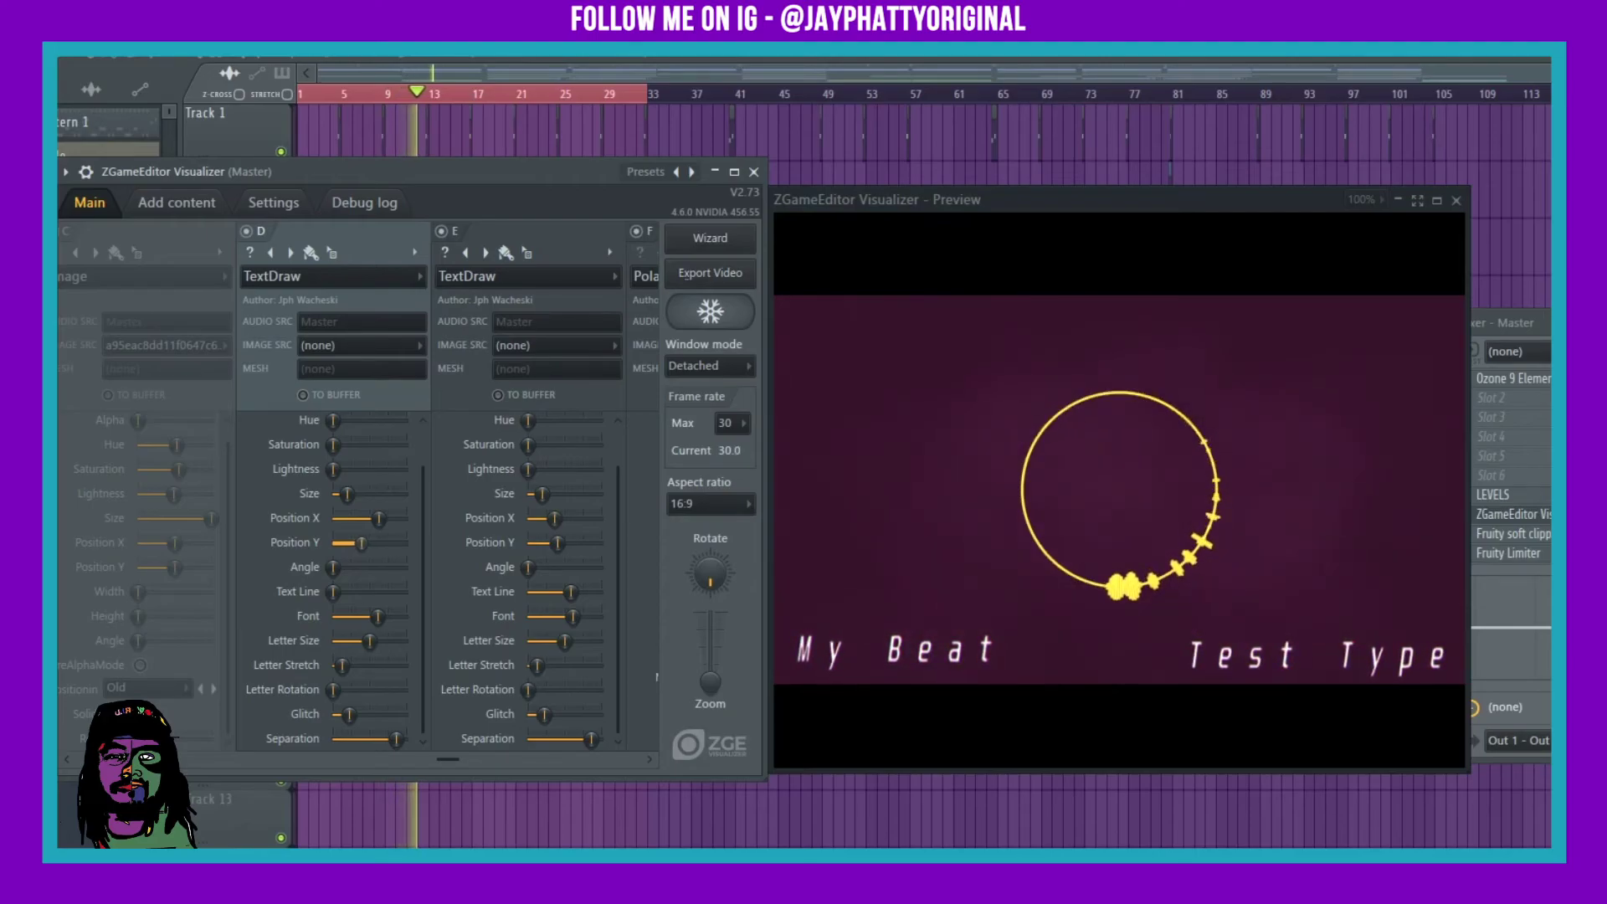
pyautogui.moveTo(555, 536); pyautogui.dragTo(570, 563)
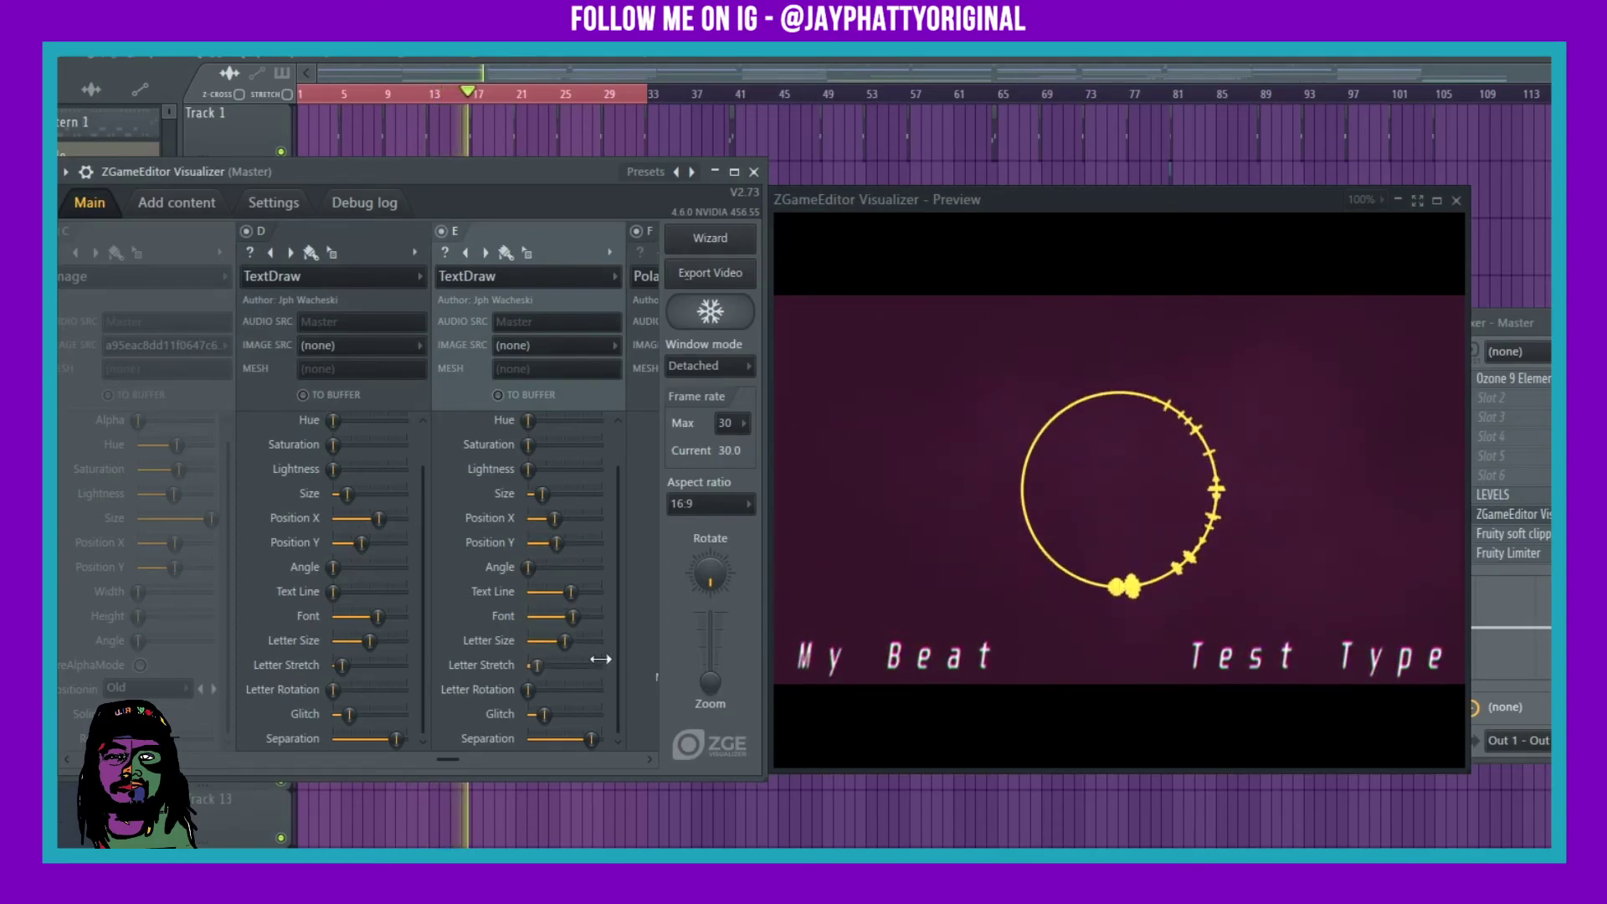
# Step: Cycle layer F from Polar through ReflectedPeeks, SplinePeaks, StereoWaveForm and Stripe Peeks to Youlean Peak Shapes
pyautogui.moveTo(446, 759); pyautogui.dragTo(674, 764)
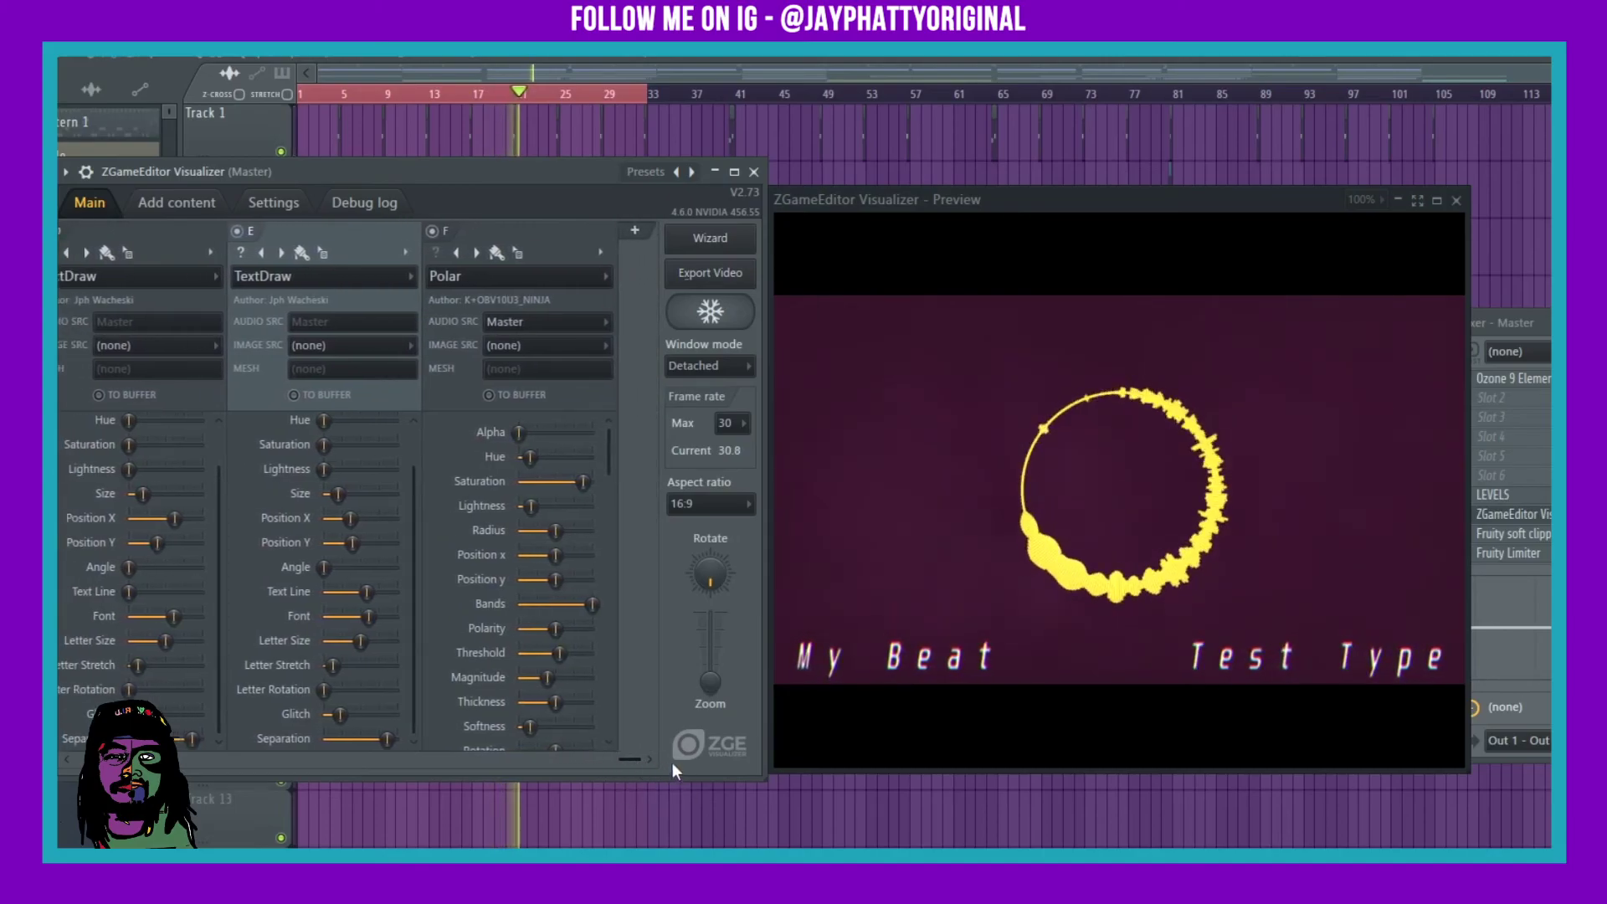
pyautogui.click(476, 252)
pyautogui.click(489, 262)
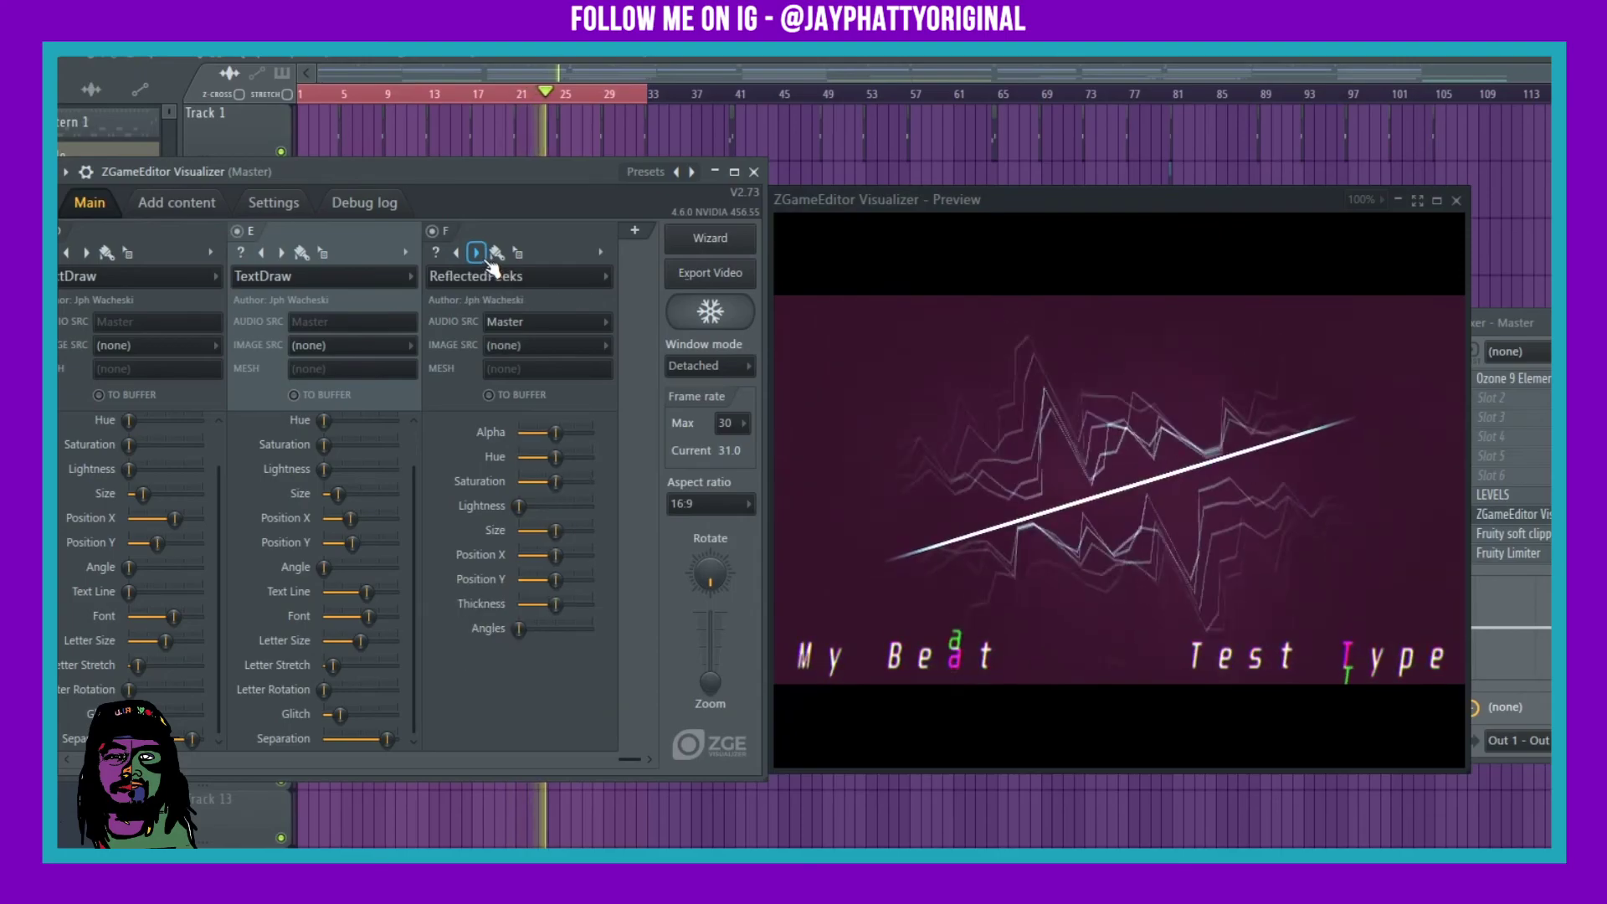
pyautogui.click(488, 263)
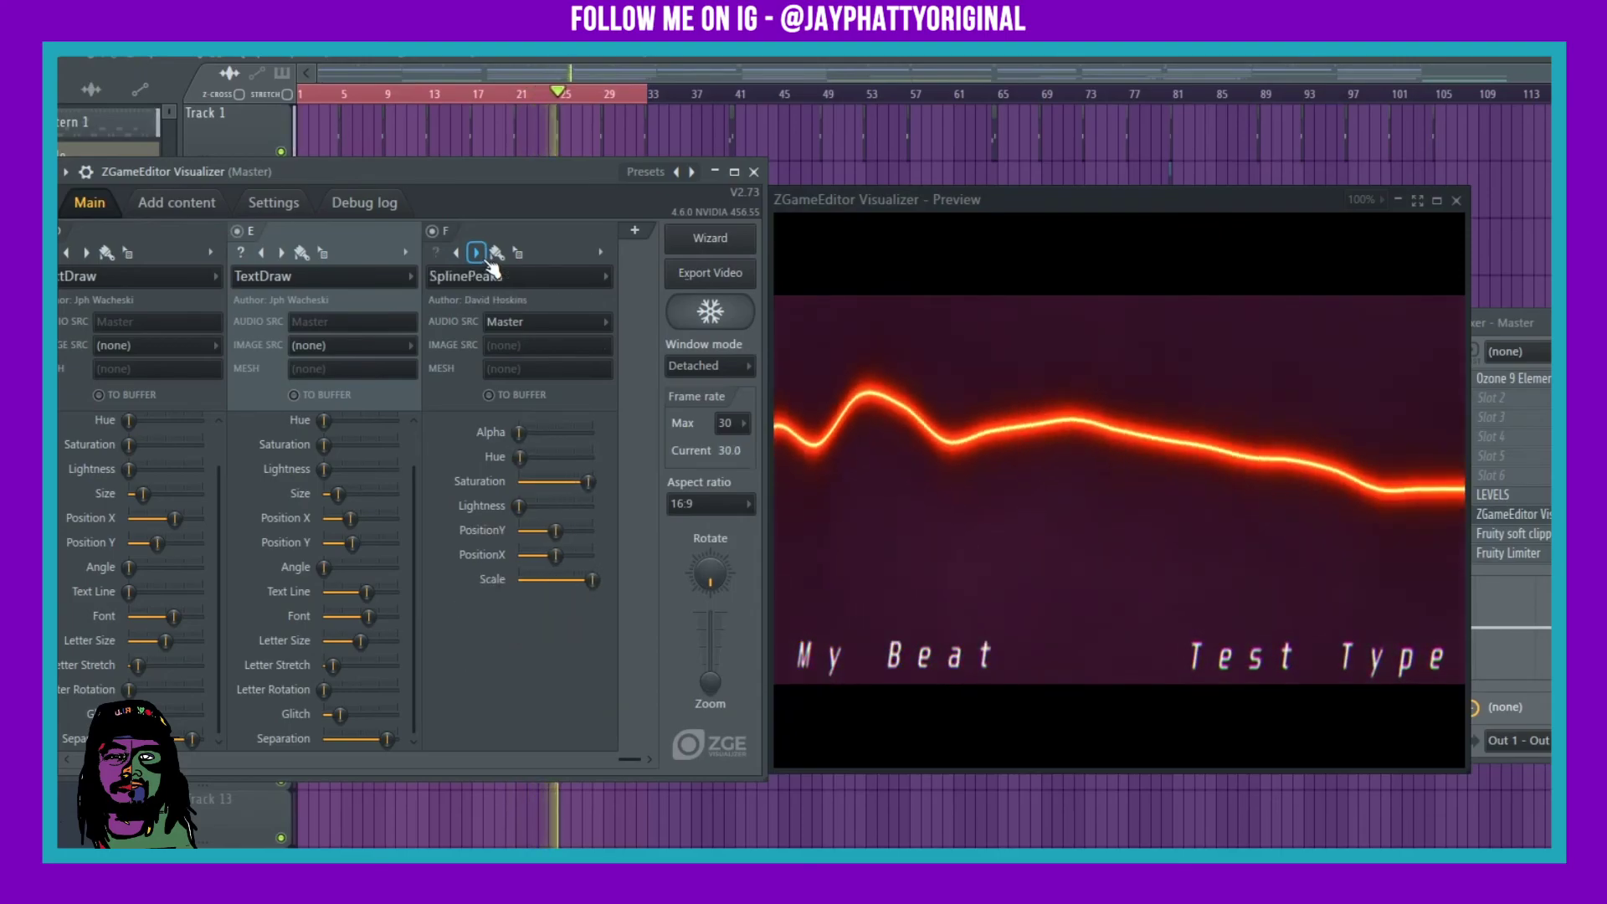
pyautogui.click(489, 263)
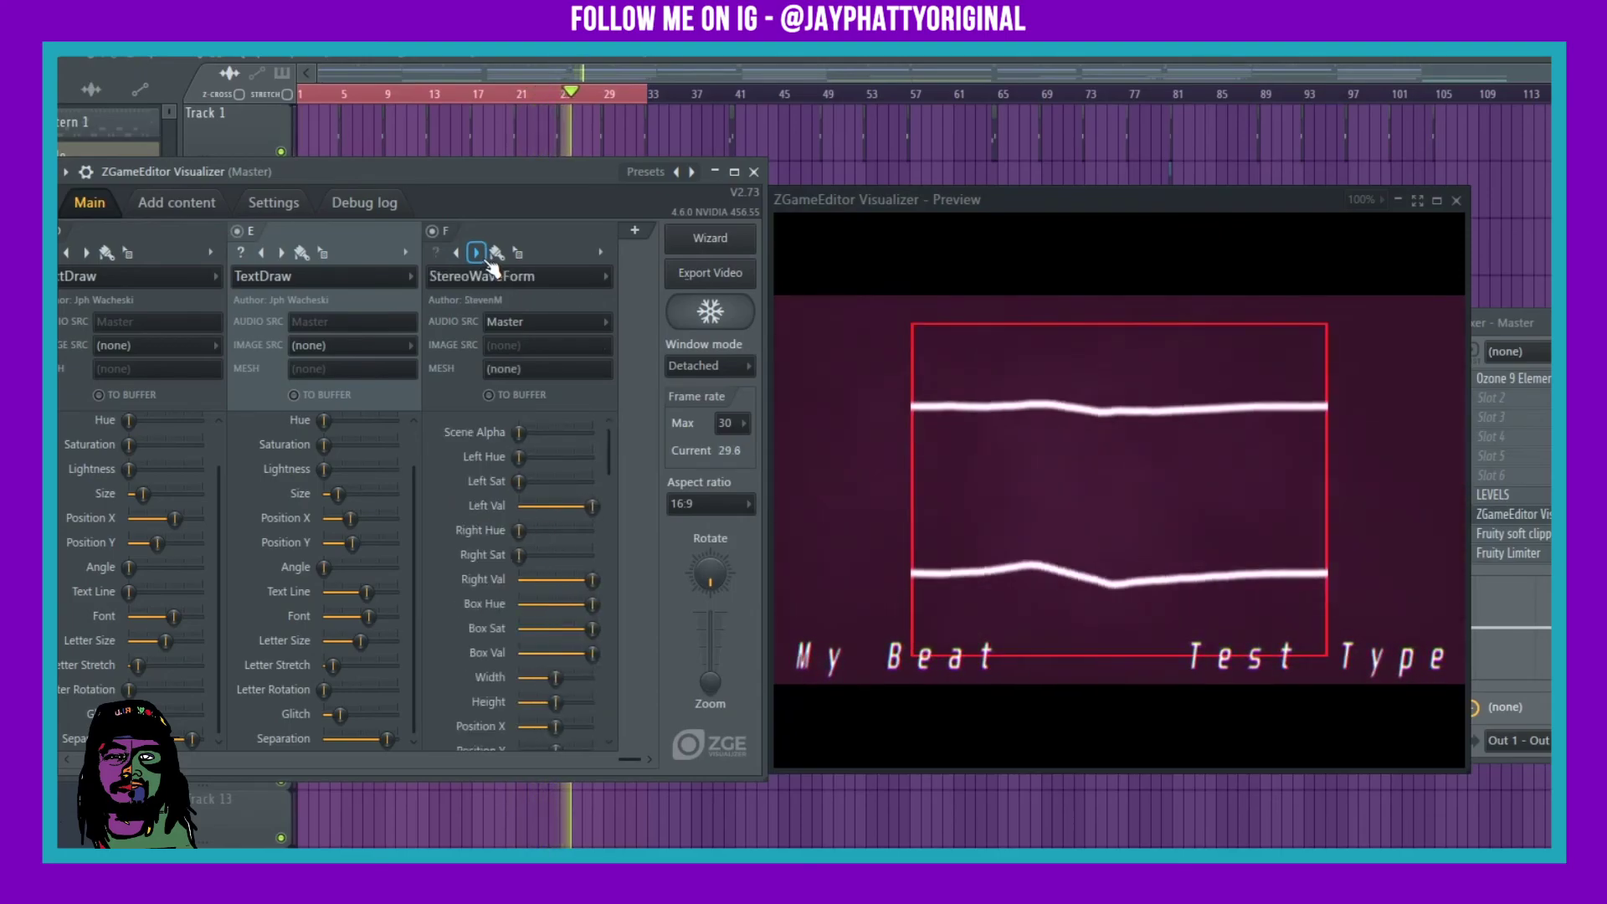
pyautogui.click(489, 263)
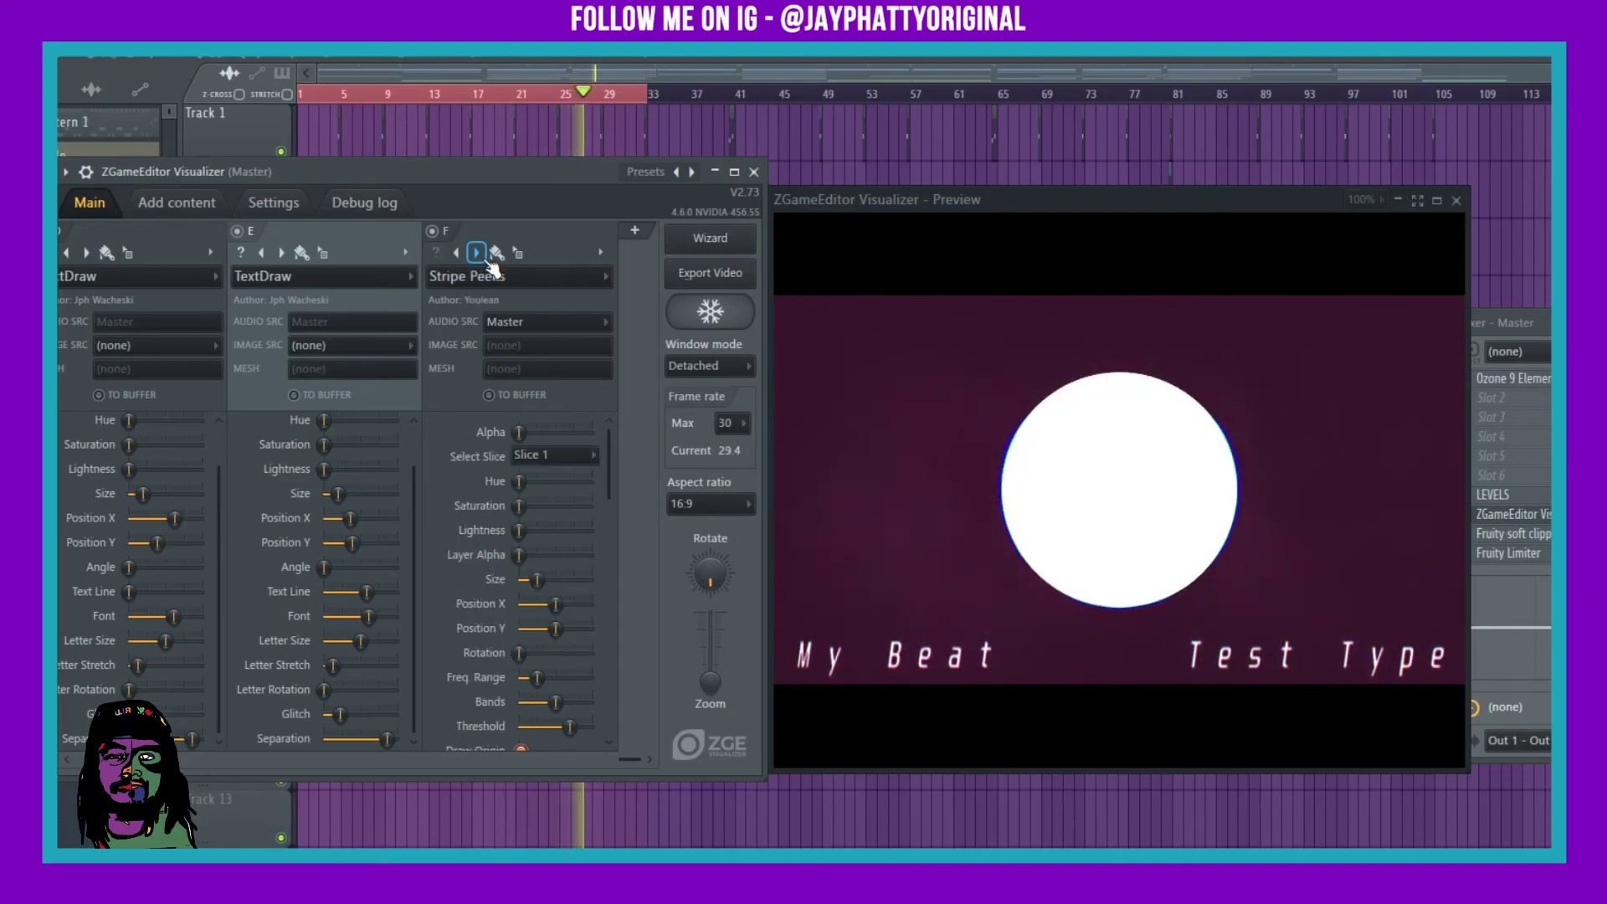
pyautogui.click(489, 263)
pyautogui.click(488, 262)
pyautogui.click(488, 263)
pyautogui.click(489, 263)
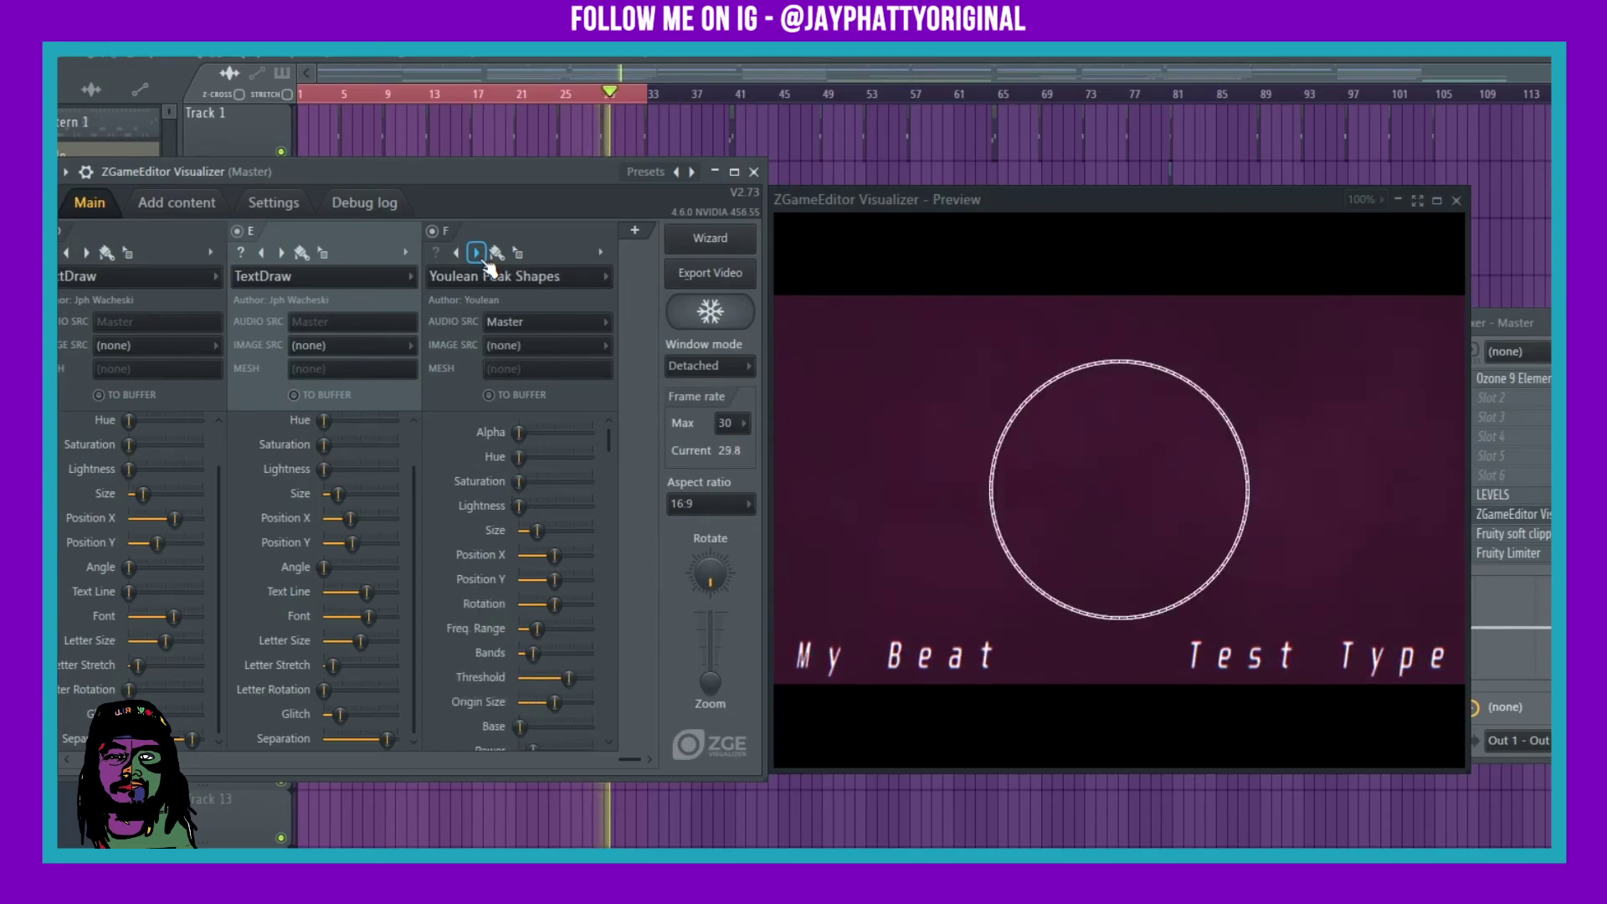